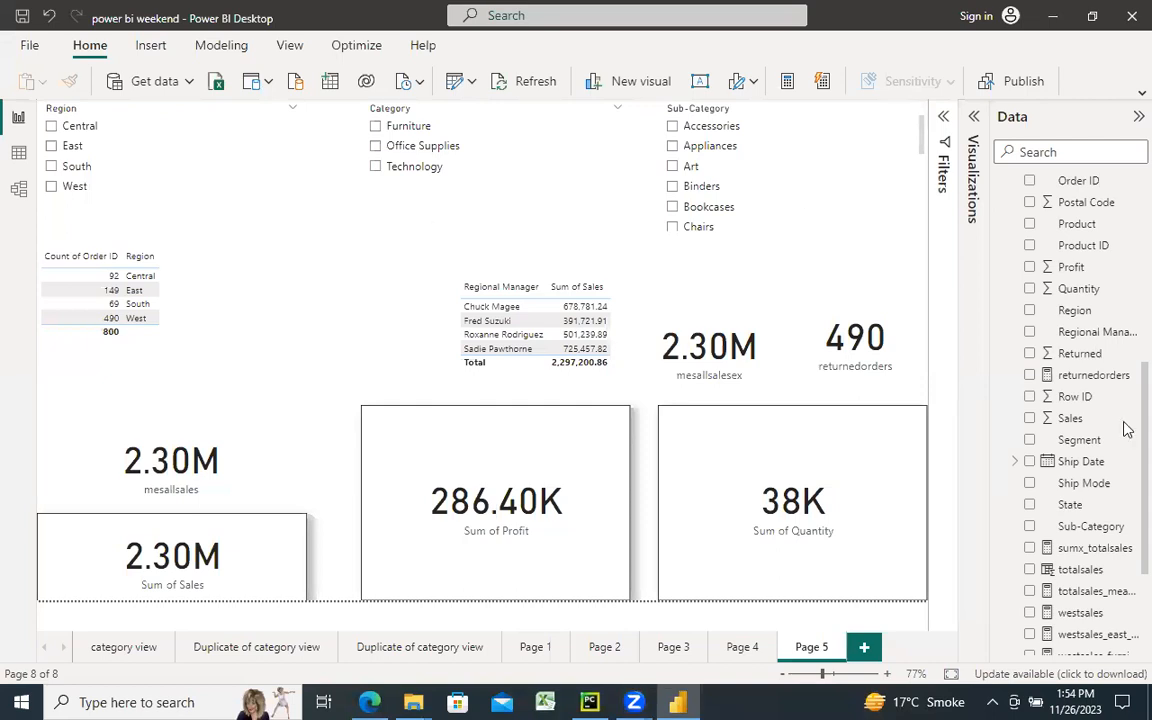
# Find the managerretorder measure in the Orders table, inspect its formula and close it without changes
pyautogui.scroll(6, 1127, 428)
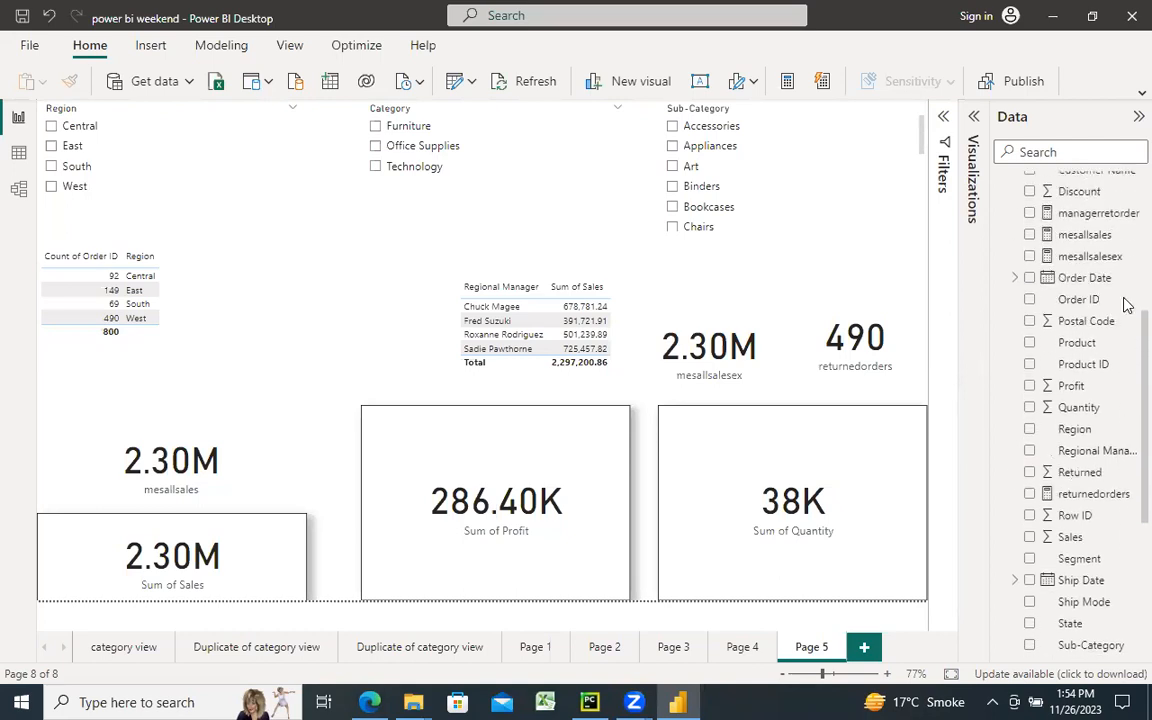
pyautogui.scroll(-1, 1128, 290)
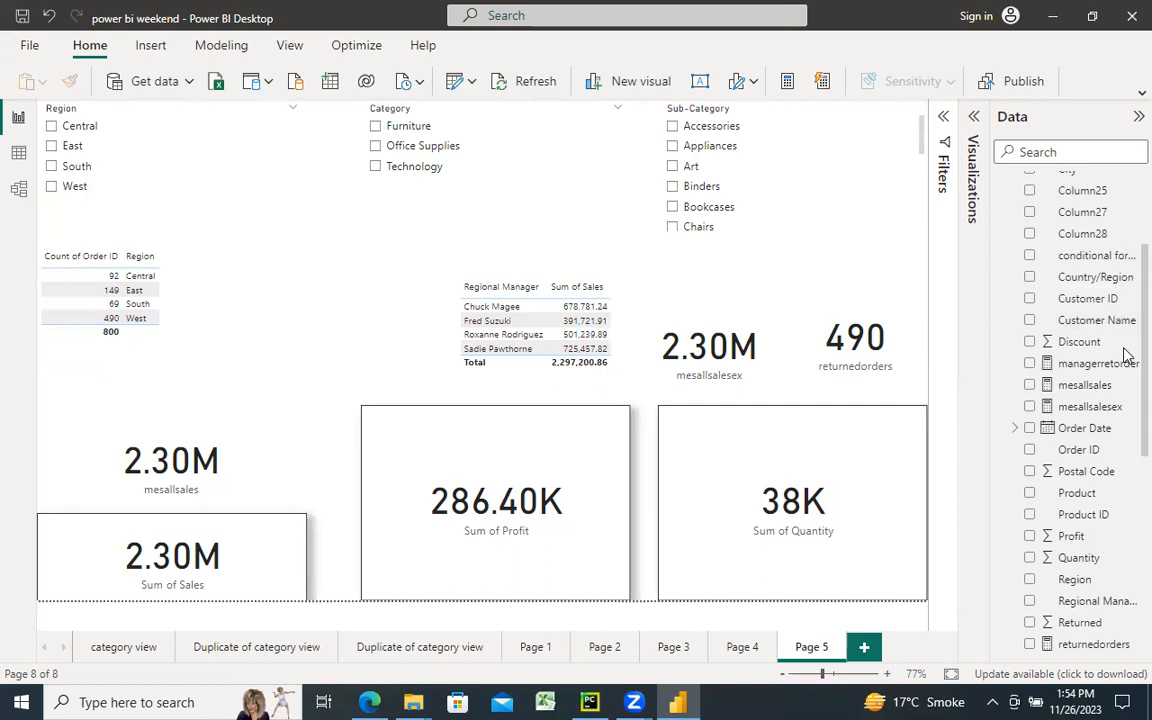
pyautogui.click(1083, 368)
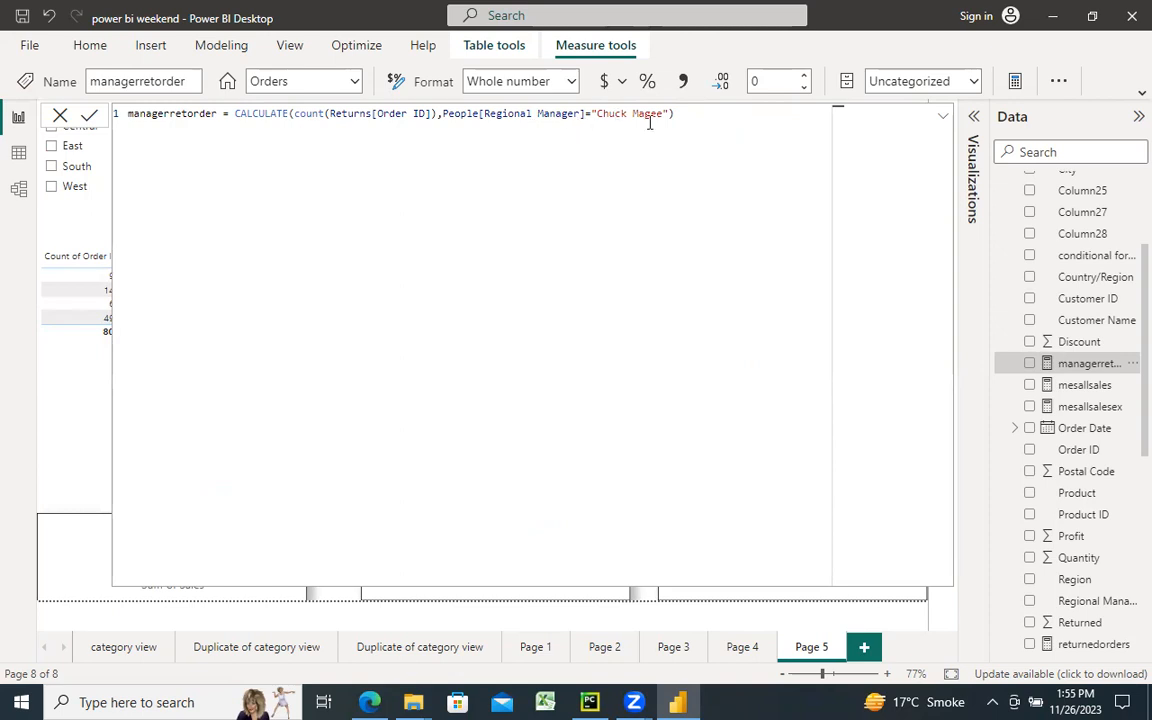
pyautogui.click(59, 118)
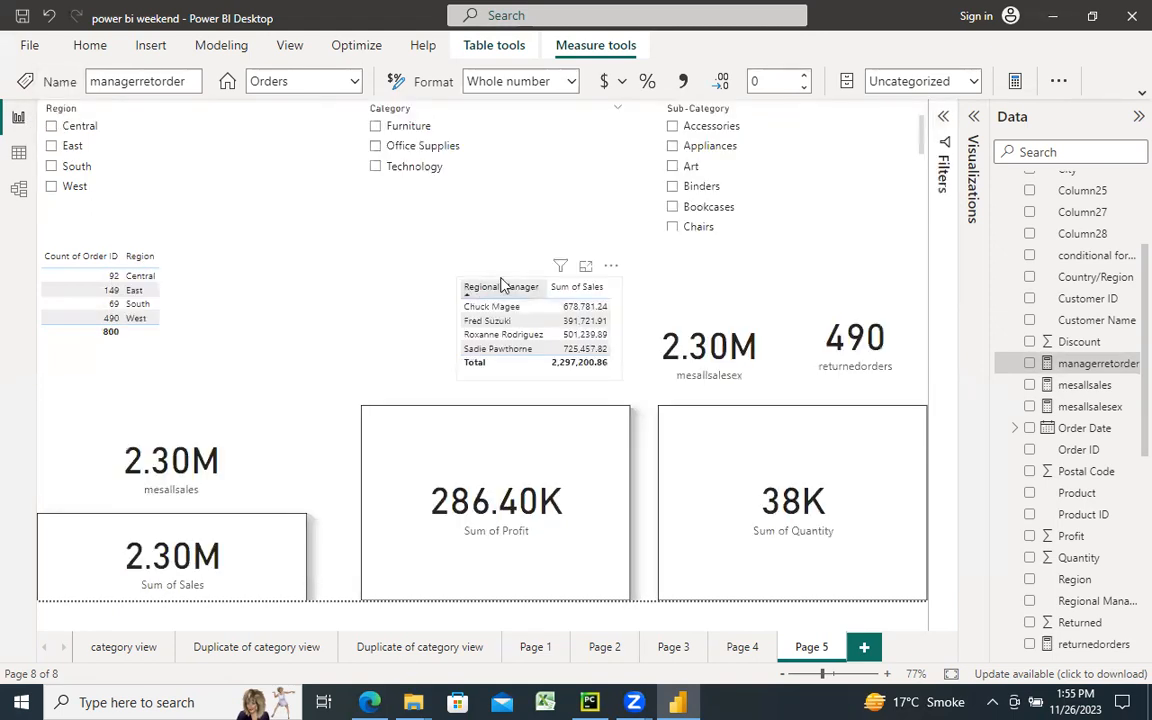
# Replace Sum of Sales in the regional manager table with a count of Order ID from Returns, and widen the visual
pyautogui.click(619, 293)
pyautogui.click(973, 119)
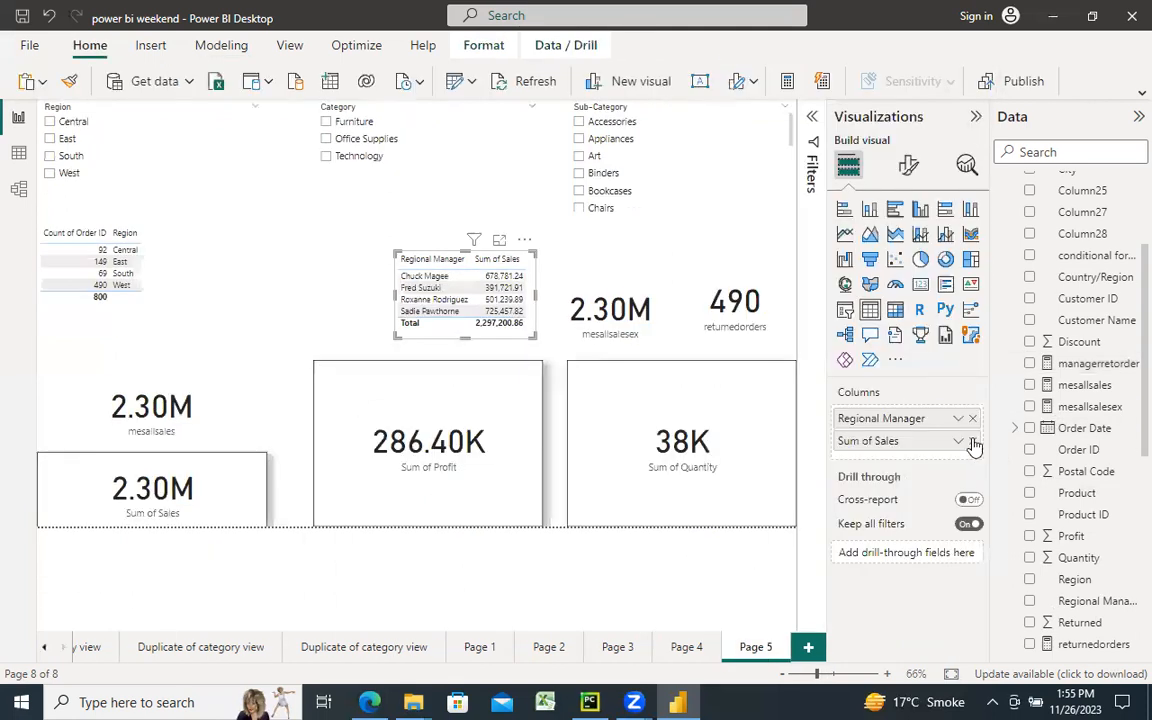
pyautogui.click(972, 441)
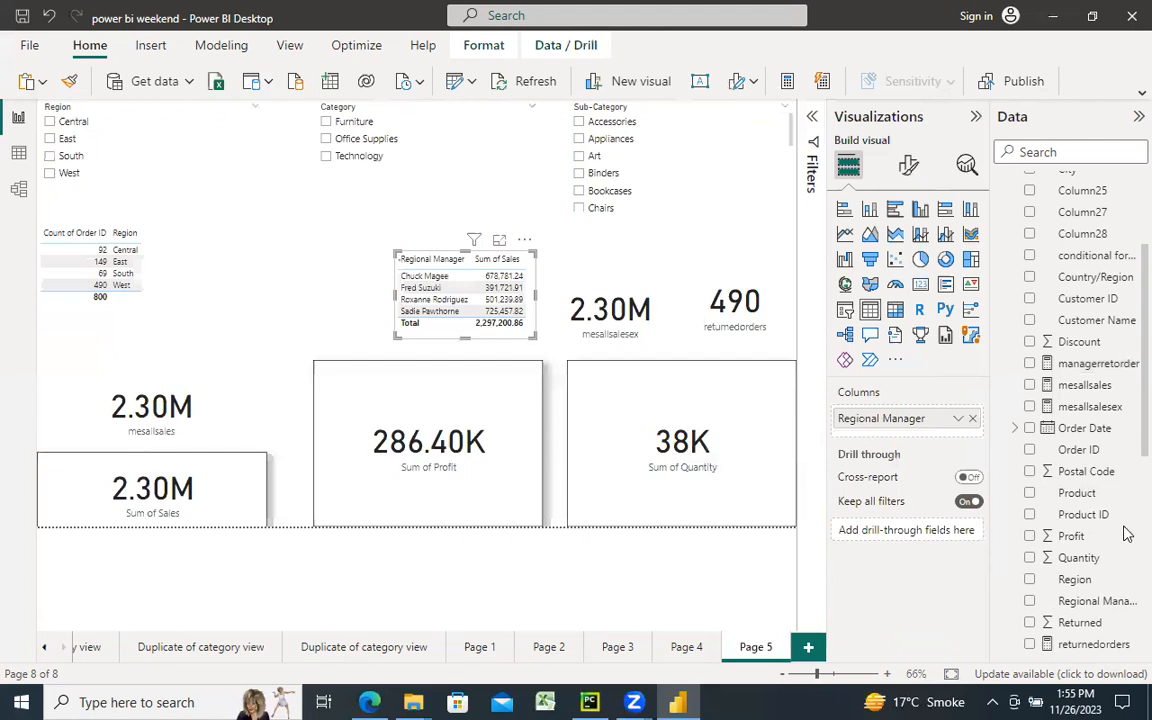
pyautogui.scroll(-5, 1125, 560)
pyautogui.scroll(3, 1124, 468)
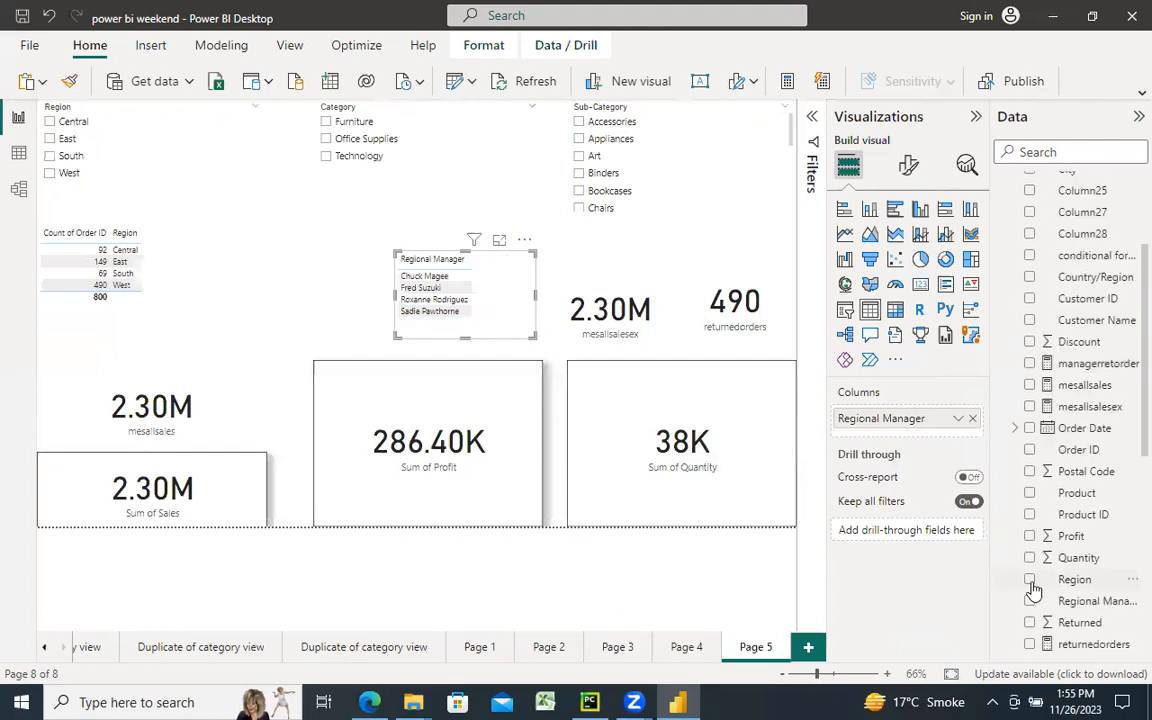
pyautogui.scroll(-3, 1124, 566)
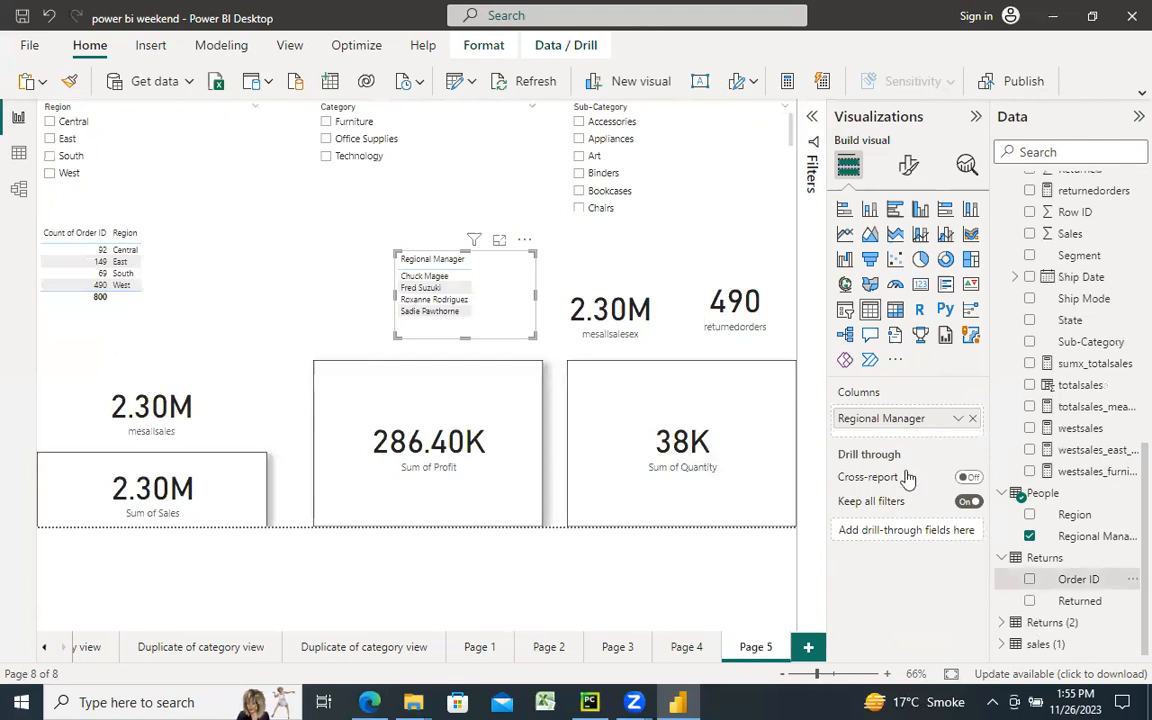
pyautogui.moveTo(908, 480); pyautogui.dragTo(914, 440)
pyautogui.click(958, 445)
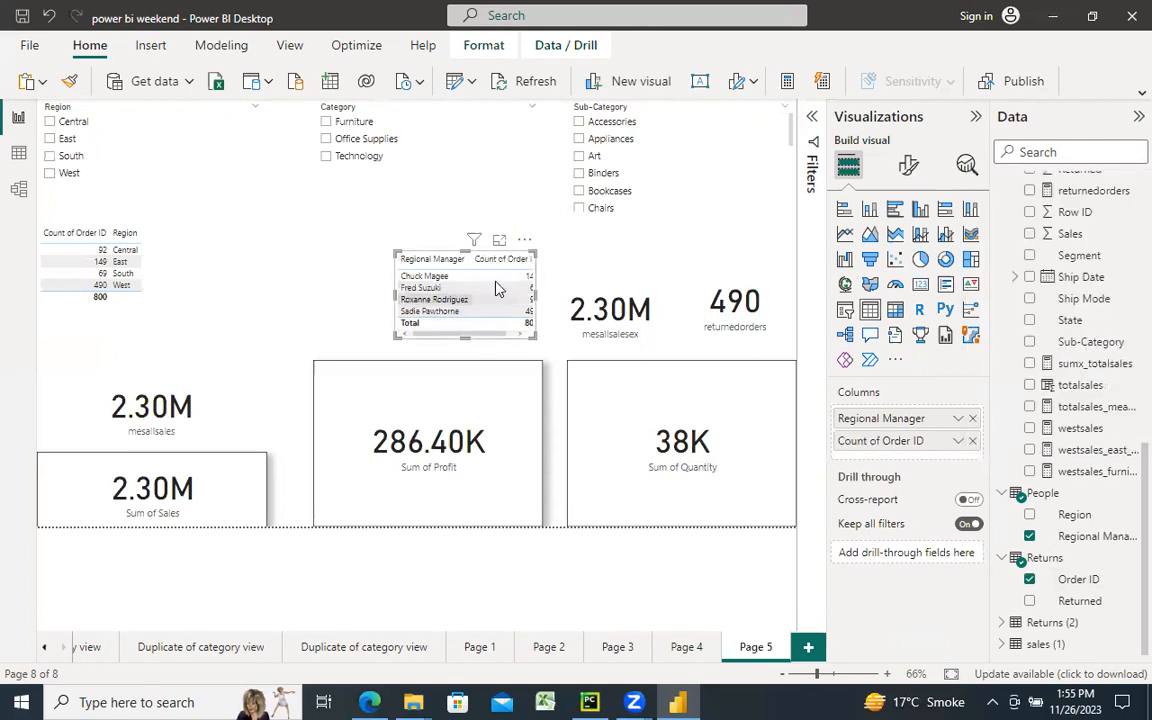
pyautogui.moveTo(535, 295); pyautogui.dragTo(553, 303)
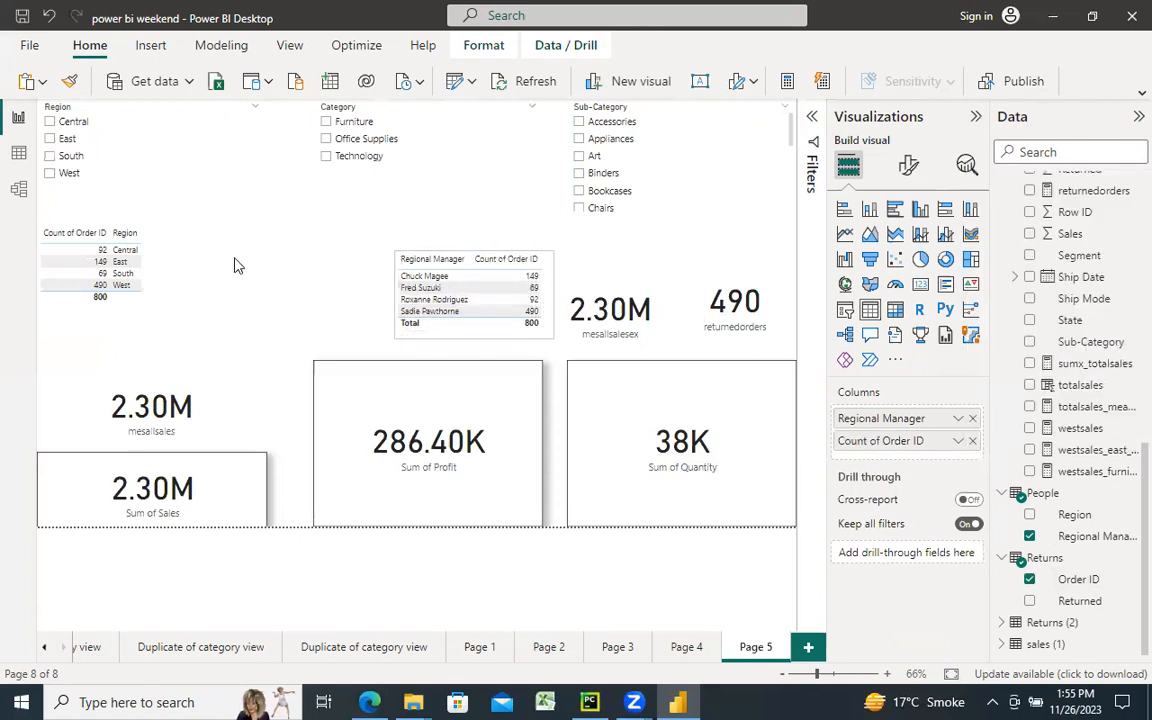
pyautogui.click(382, 243)
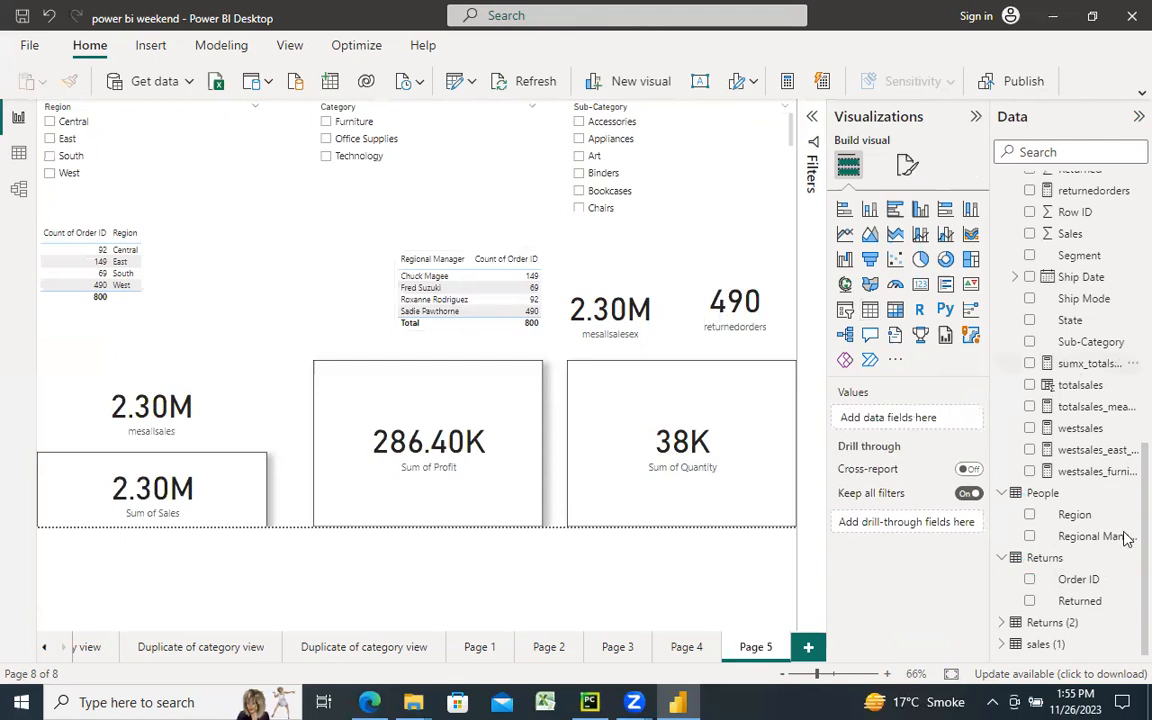
# Add a card visual showing the managerretorder measure beside the region table and enlarge it slightly
pyautogui.scroll(5, 1122, 432)
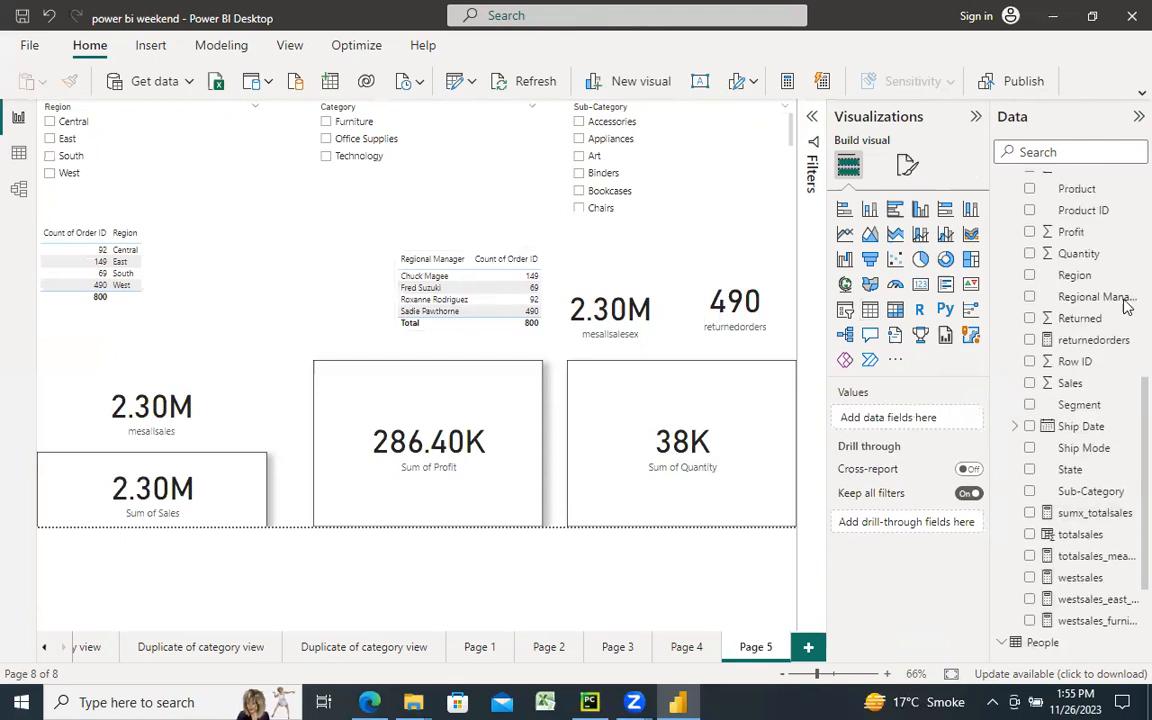
pyautogui.scroll(6, 1125, 305)
pyautogui.click(1029, 341)
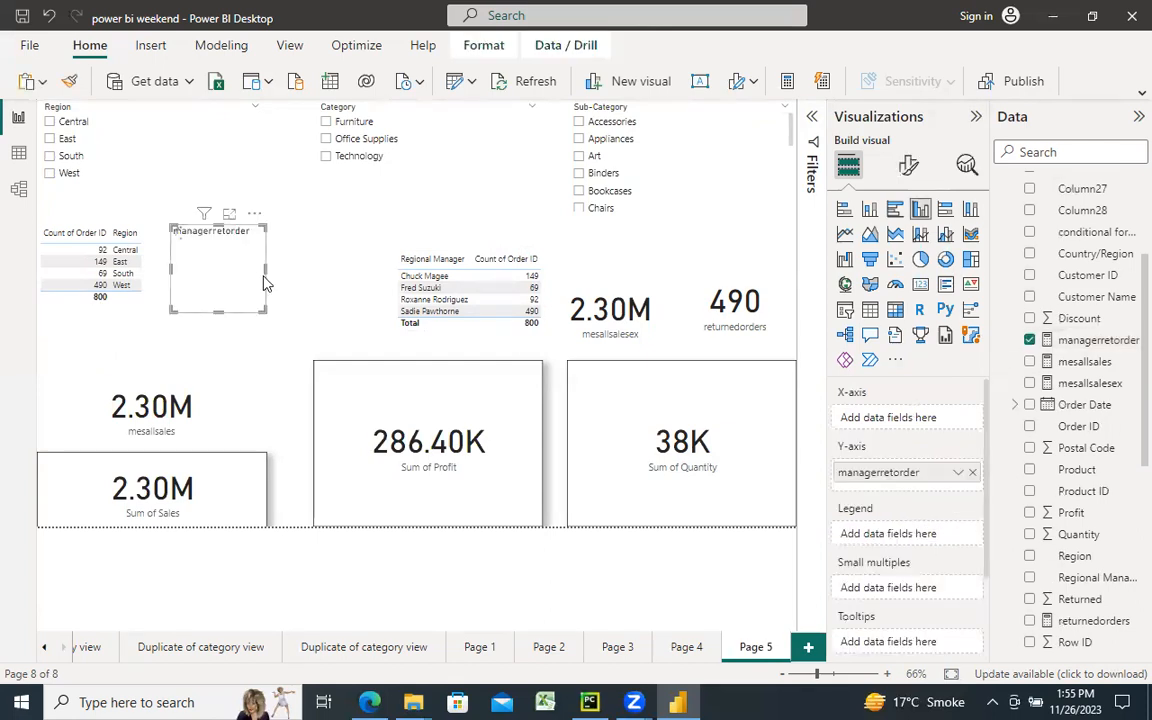
pyautogui.moveTo(263, 283); pyautogui.dragTo(331, 290)
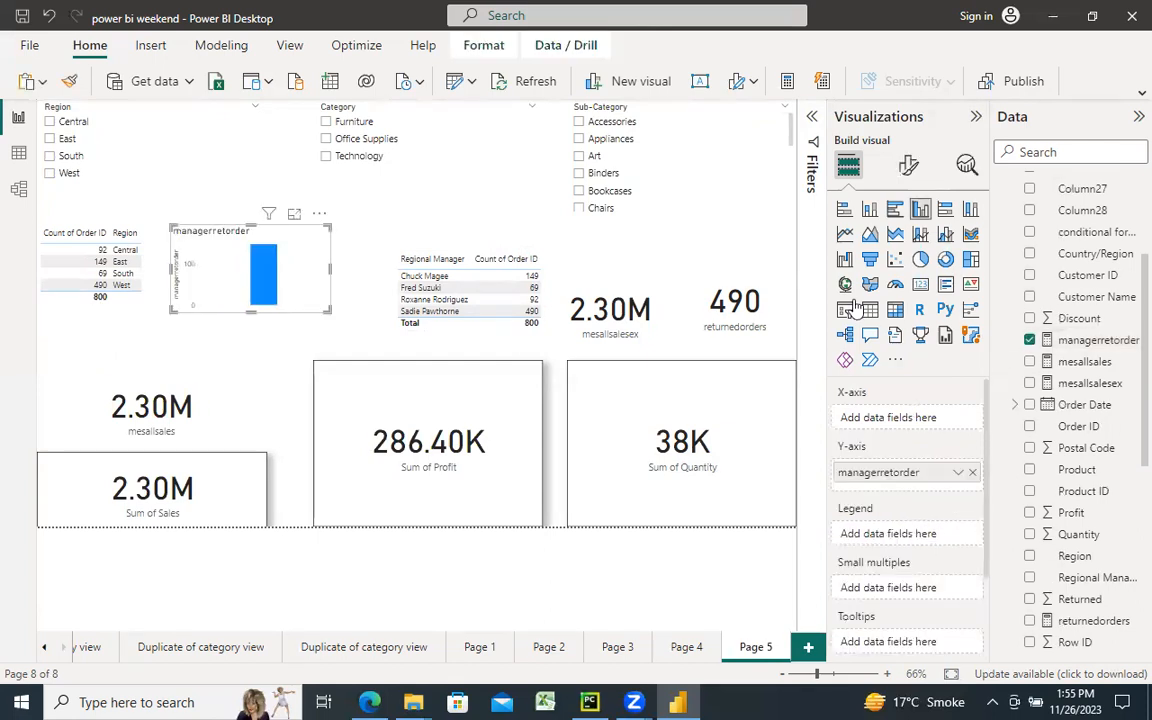
pyautogui.click(920, 286)
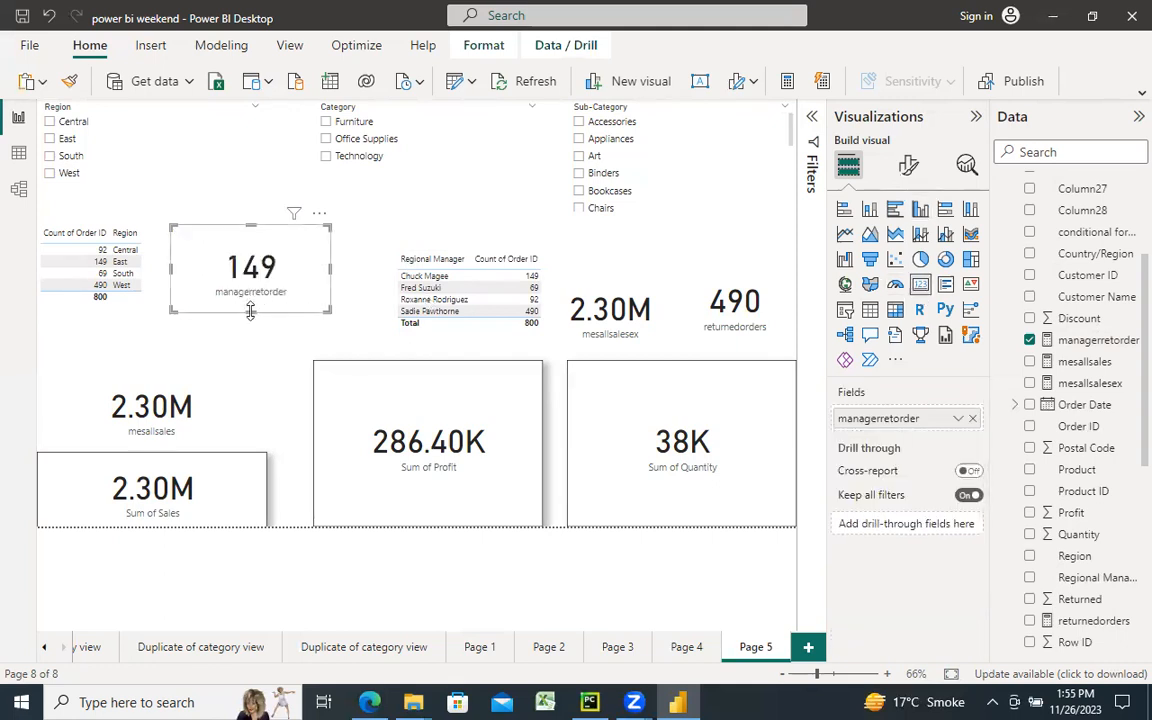
pyautogui.moveTo(250, 311); pyautogui.dragTo(250, 322)
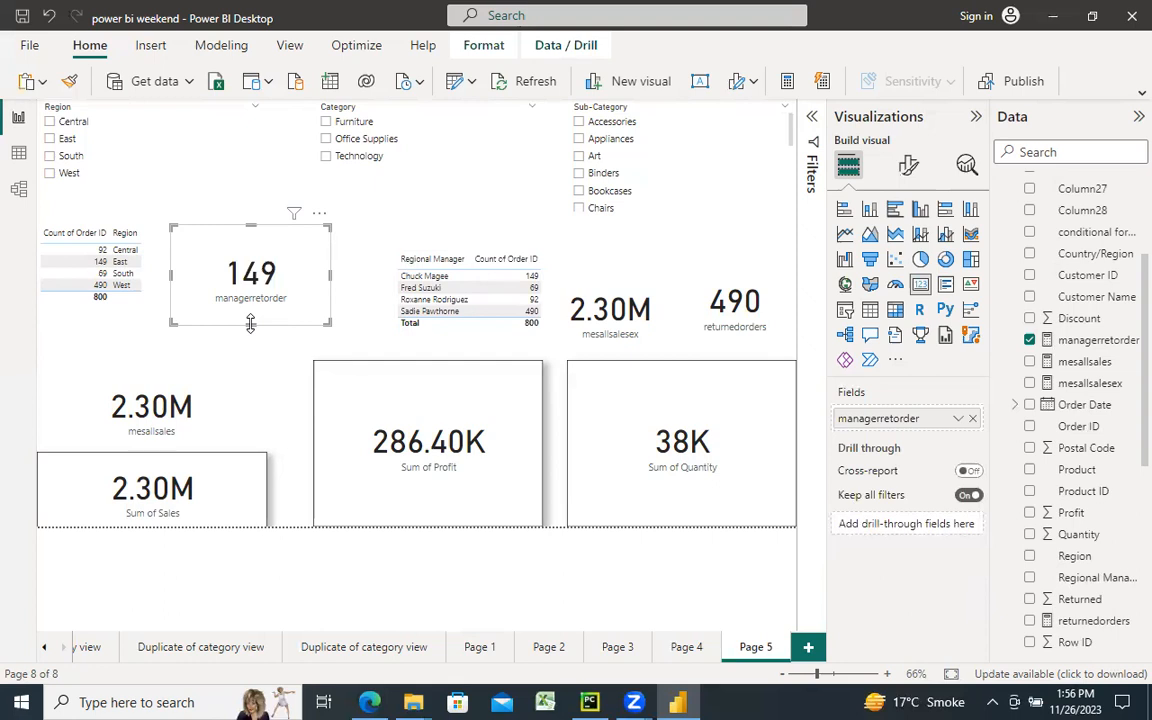
# Review how the managerretorder formula filters the returned order count by regional manager, leaving the measure unchanged
pyautogui.click(1078, 343)
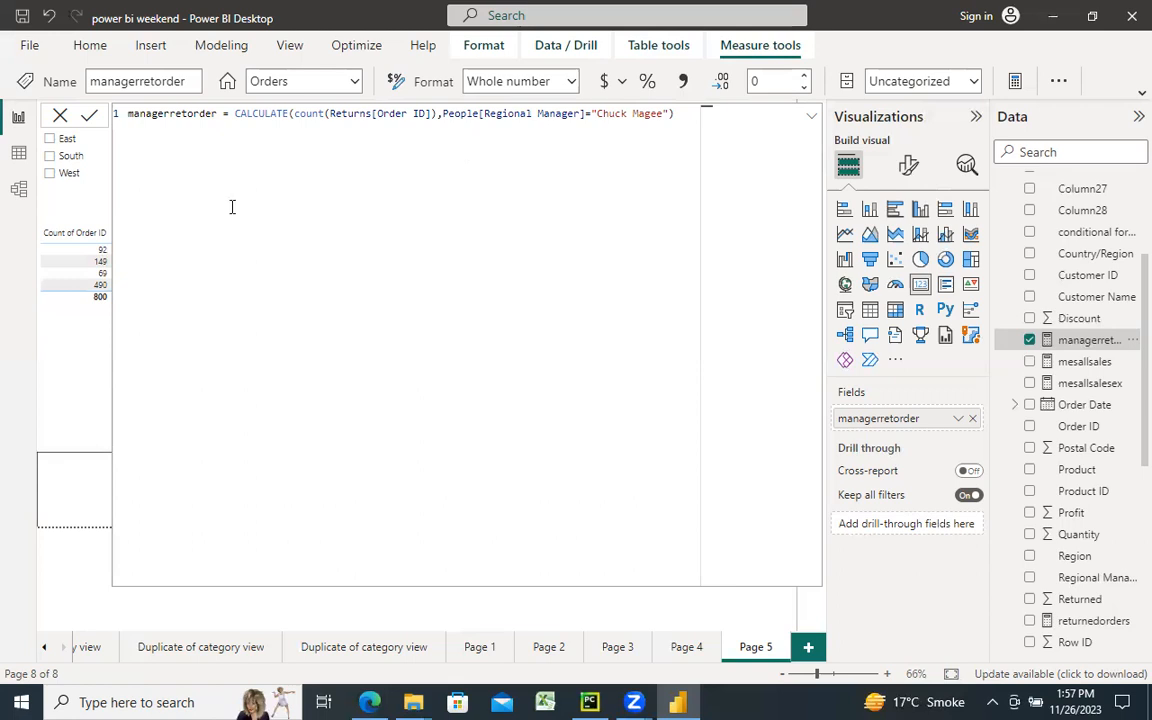
pyautogui.click(60, 118)
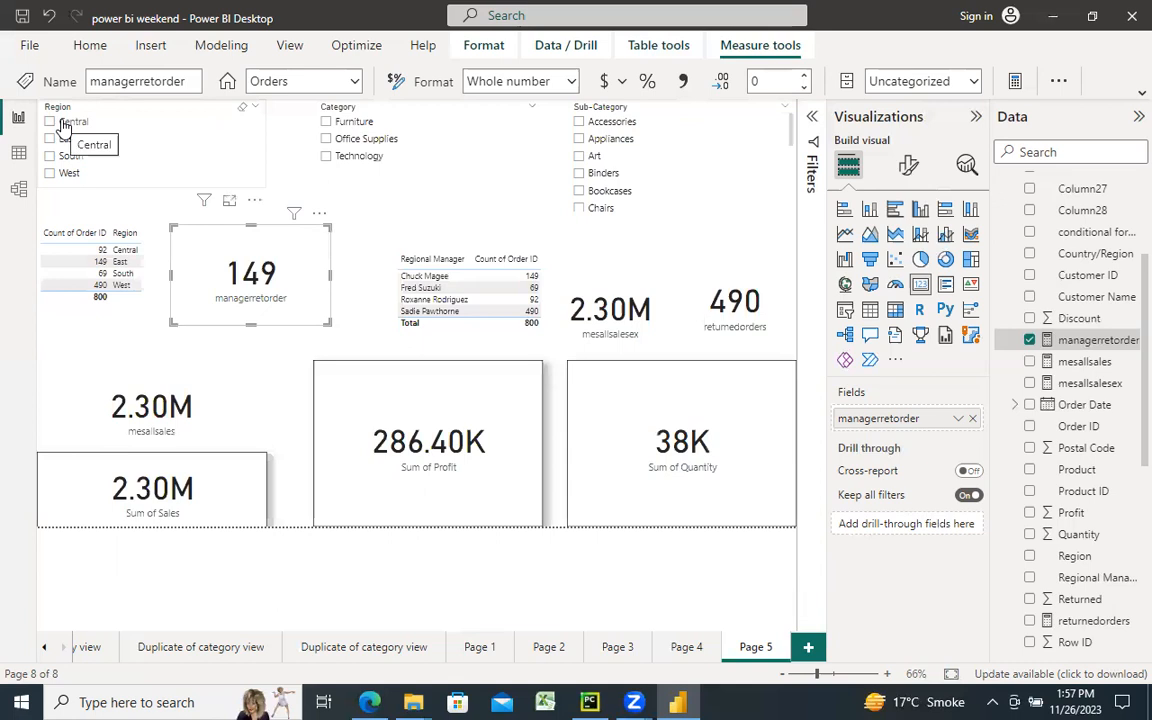
pyautogui.click(375, 218)
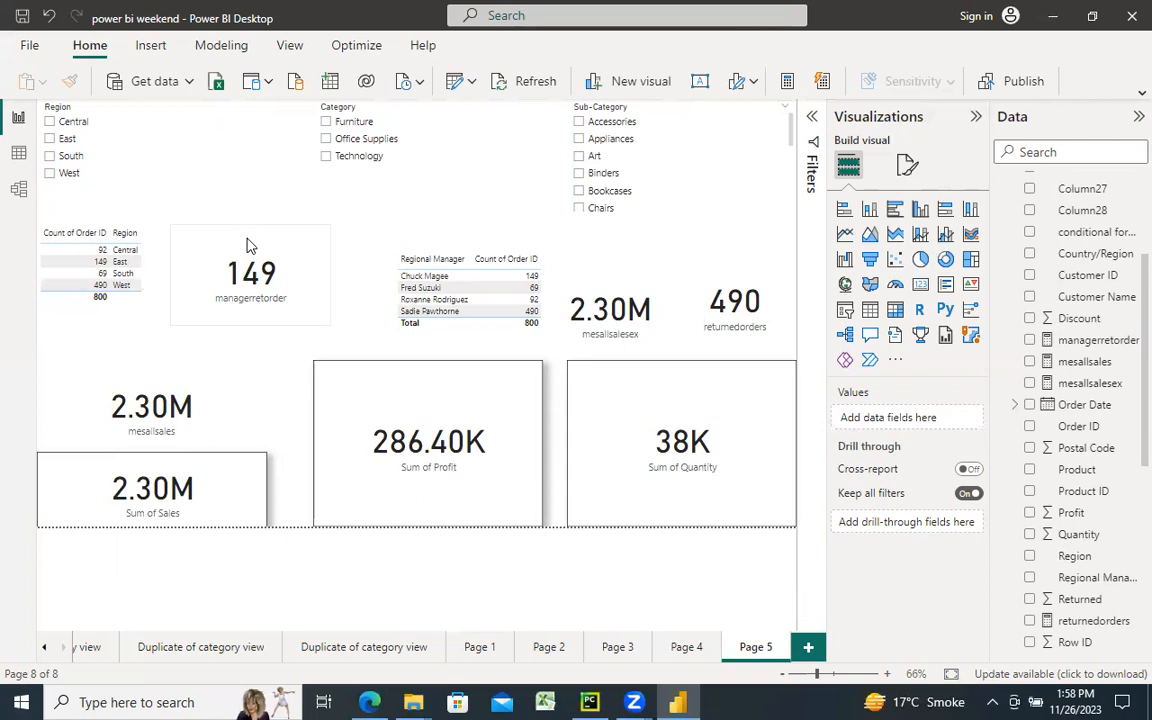
pyautogui.click(258, 281)
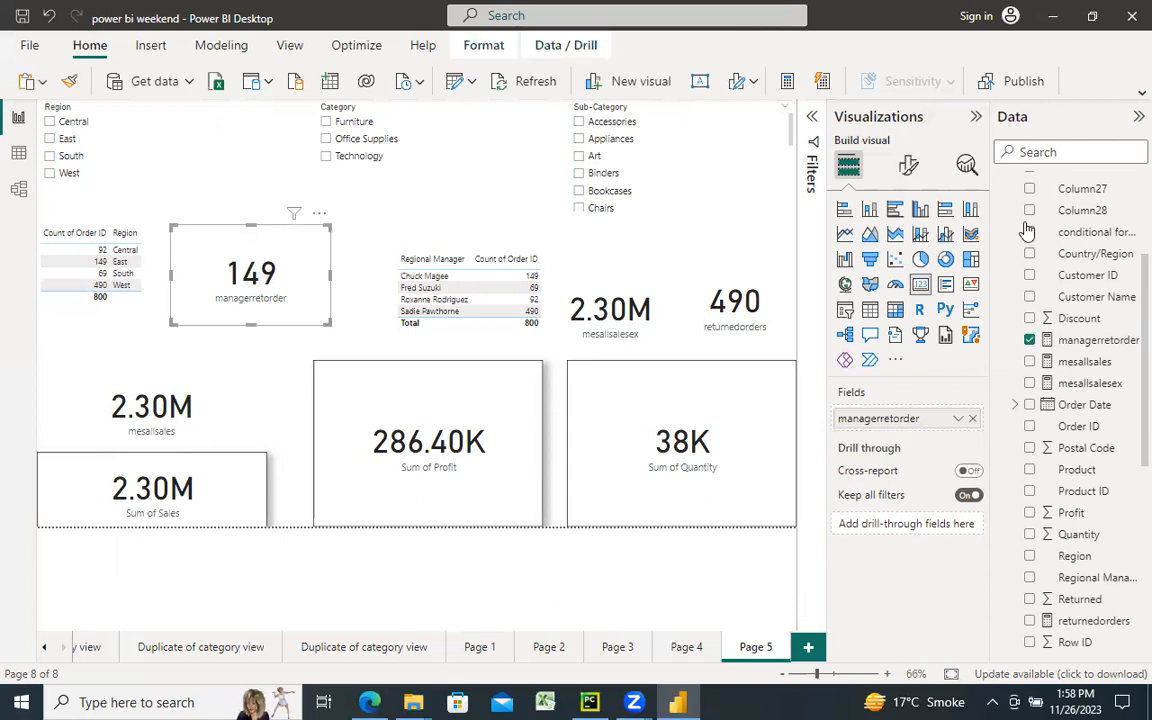
pyautogui.click(1098, 340)
pyautogui.click(446, 112)
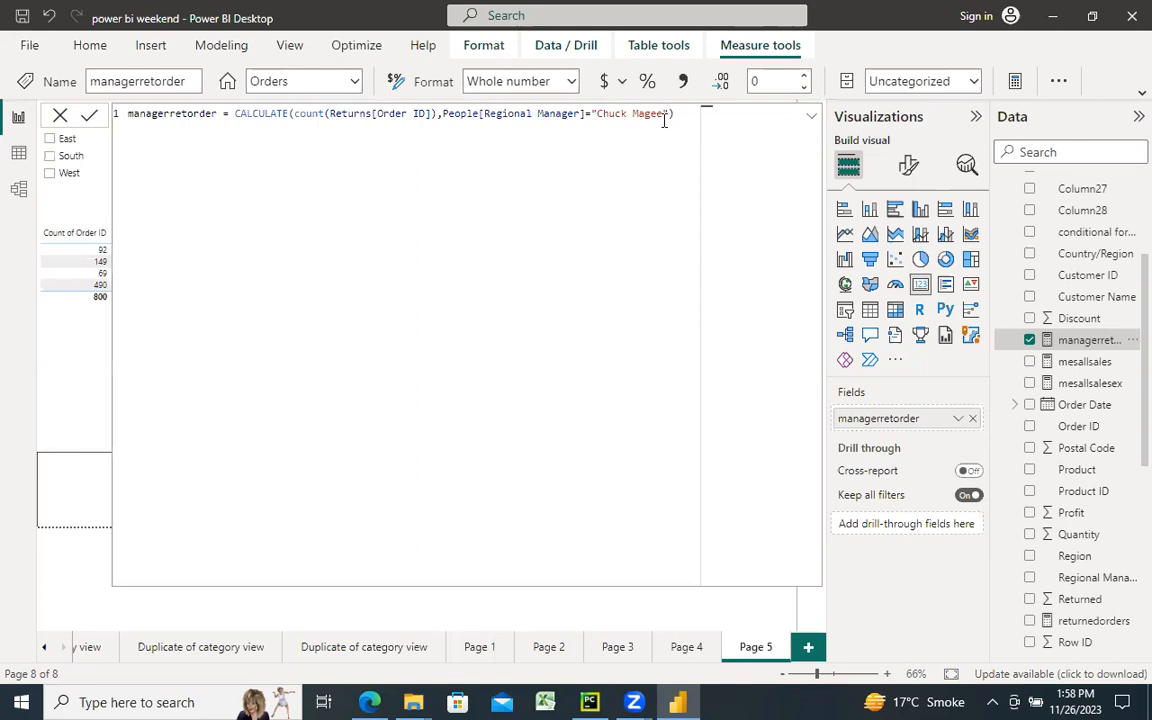
pyautogui.click(60, 114)
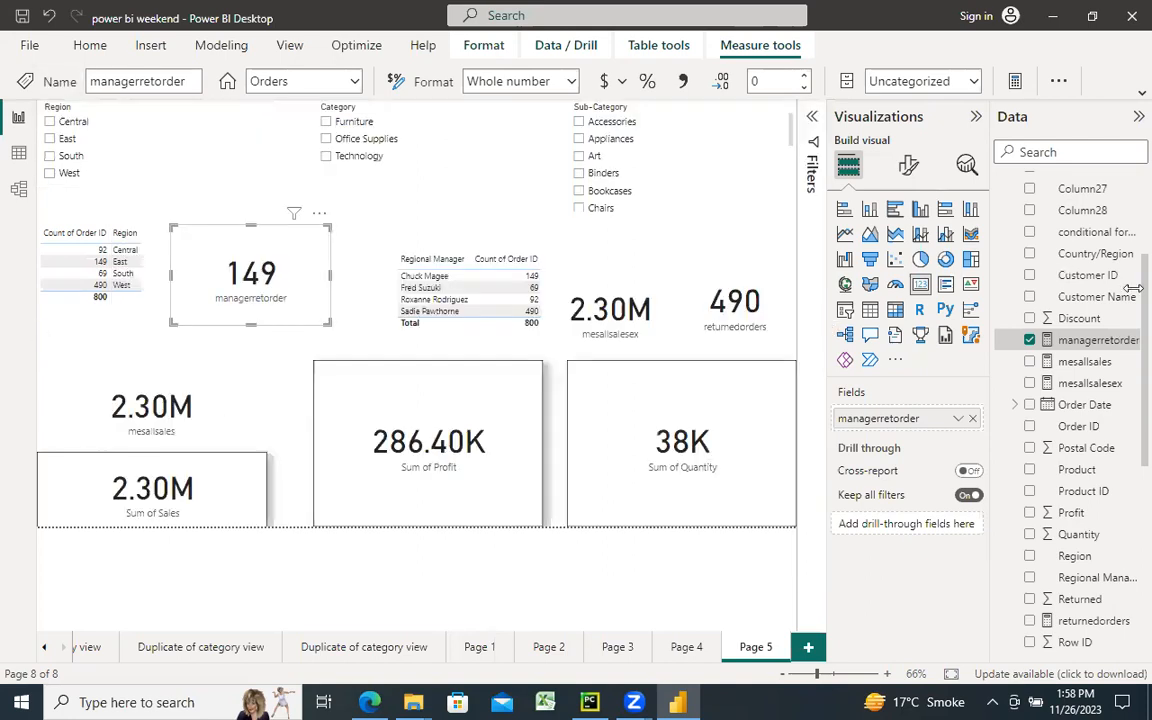
# Browse the fields of the Orders and People tables and inspect the formula of the mesallsalesex measure
pyautogui.scroll(-3, 1124, 330)
pyautogui.scroll(-3, 1127, 400)
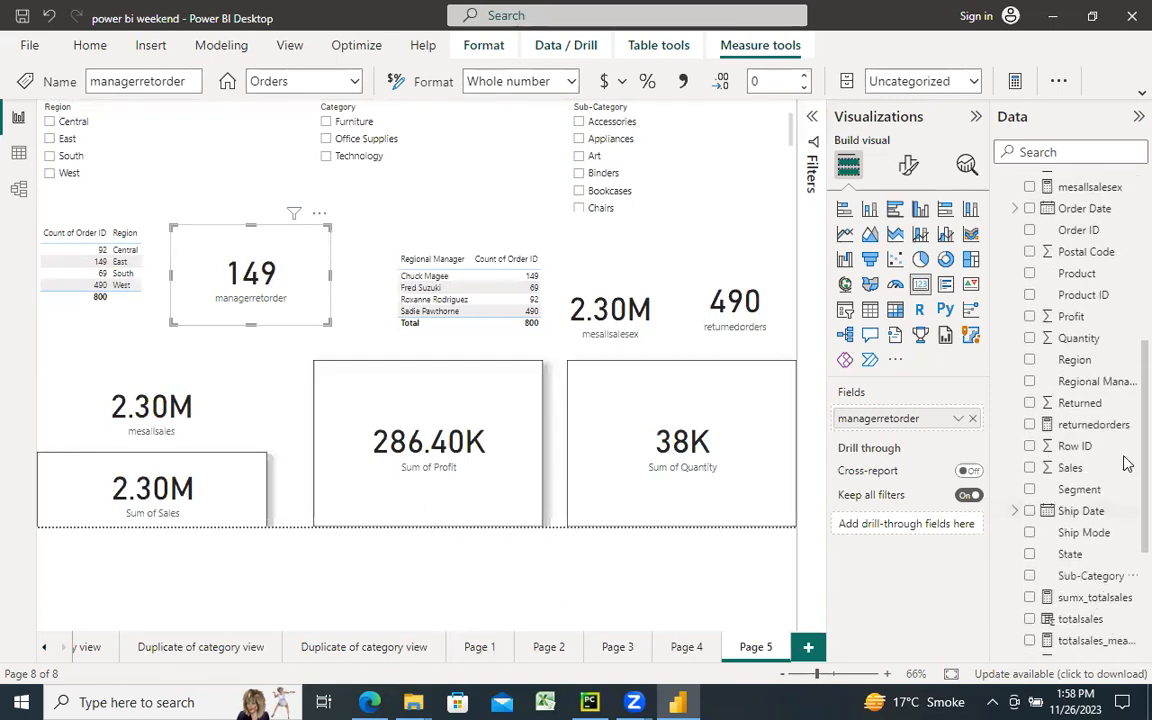
pyautogui.scroll(-4, 1123, 500)
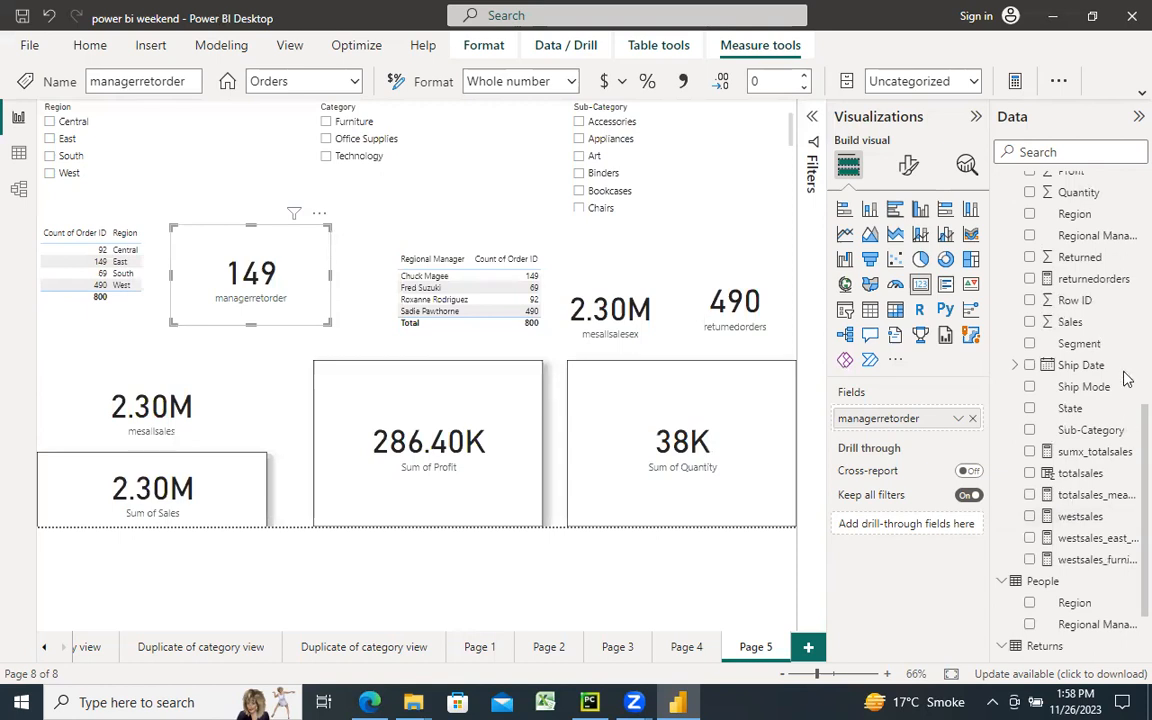
pyautogui.scroll(6, 1124, 365)
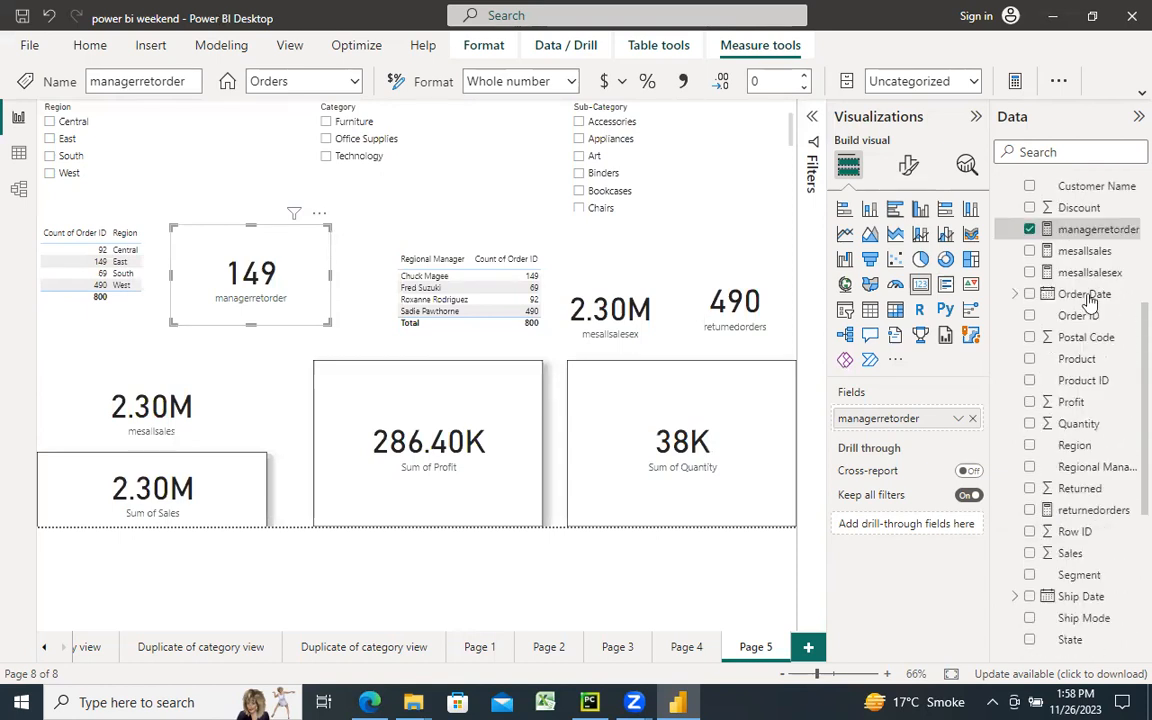
pyautogui.scroll(1, 1090, 300)
pyautogui.click(1090, 295)
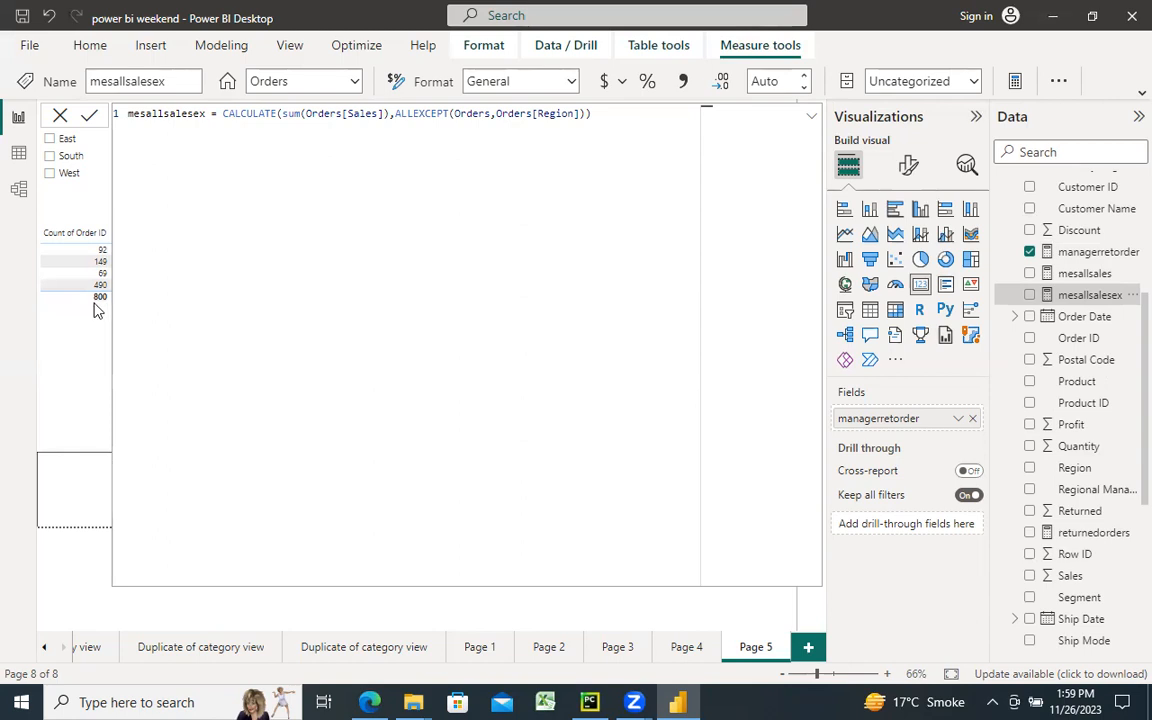
pyautogui.click(59, 116)
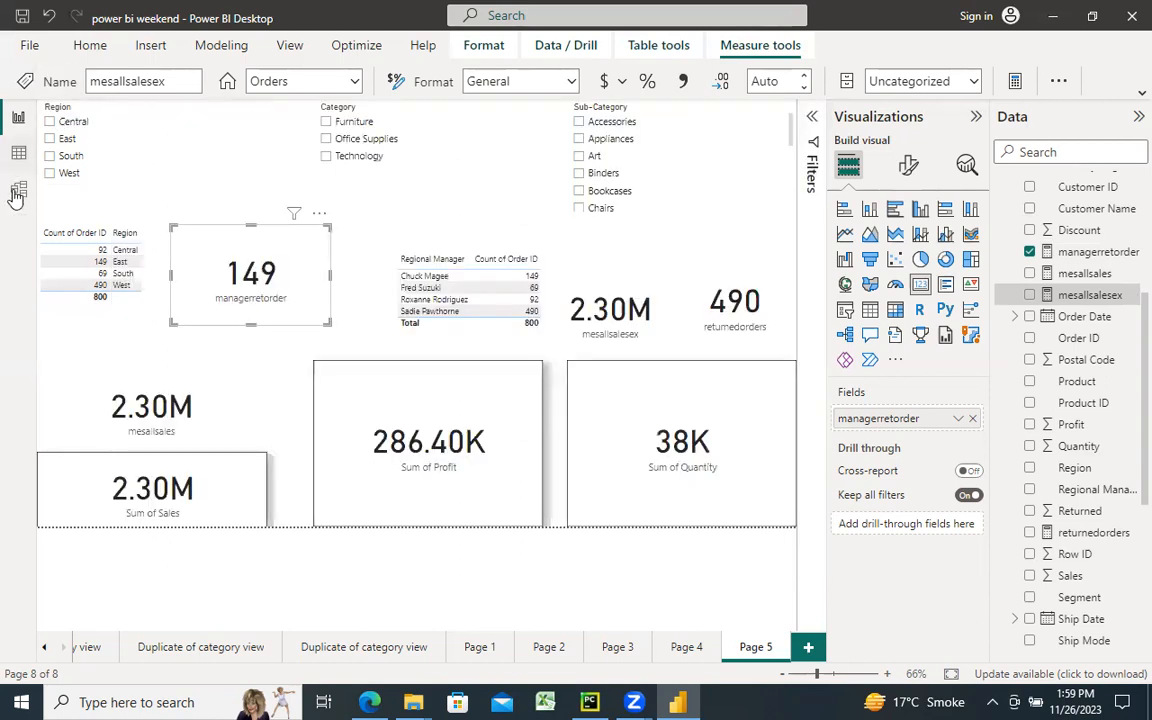
# Examine the Orders table's fields and its relationship to the People table in the data model diagram
pyautogui.click(16, 195)
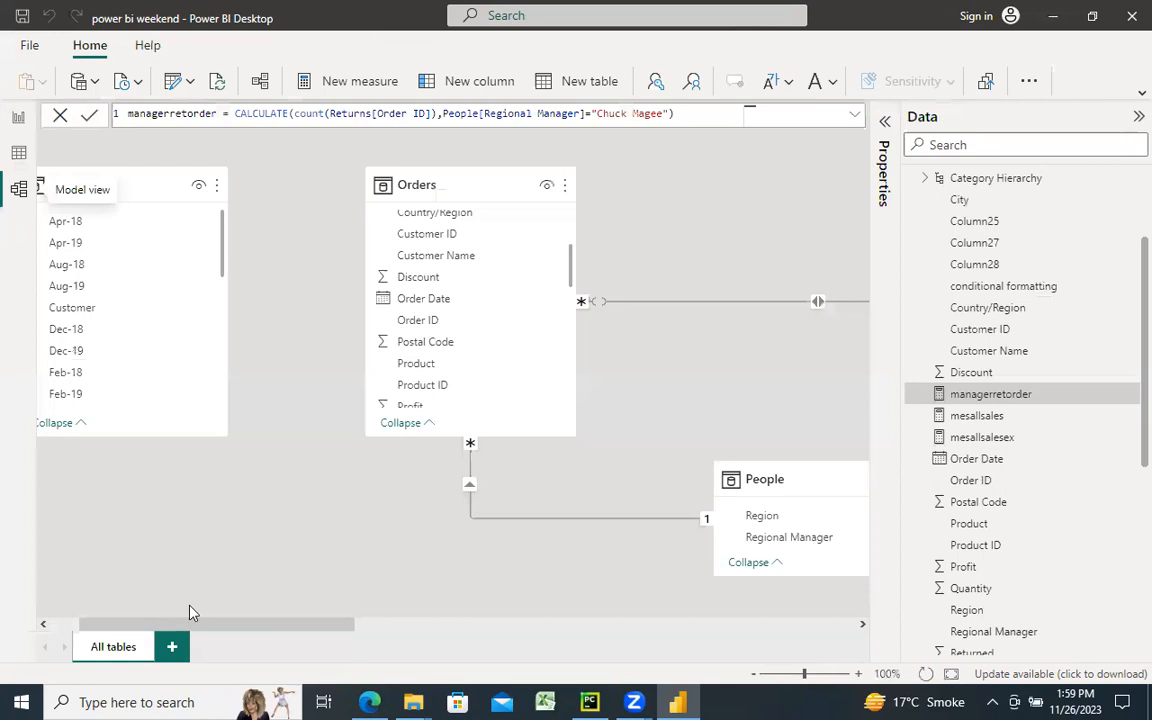
pyautogui.moveTo(268, 633); pyautogui.dragTo(130, 636)
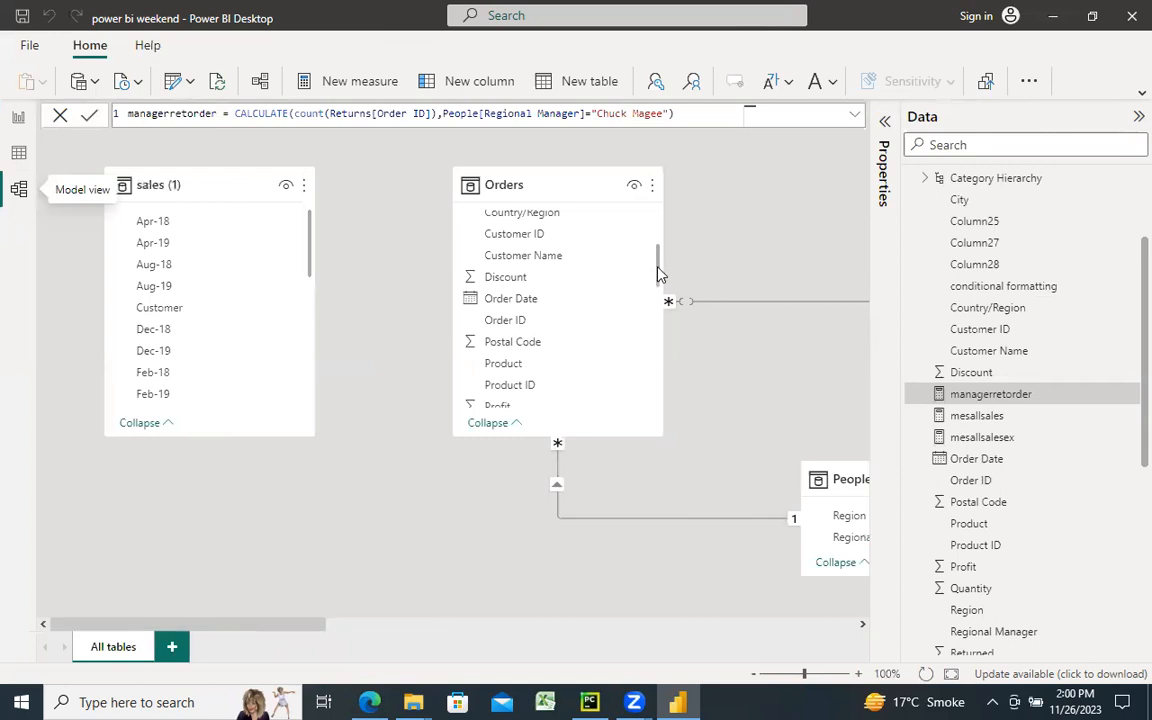
pyautogui.moveTo(658, 270); pyautogui.dragTo(655, 241)
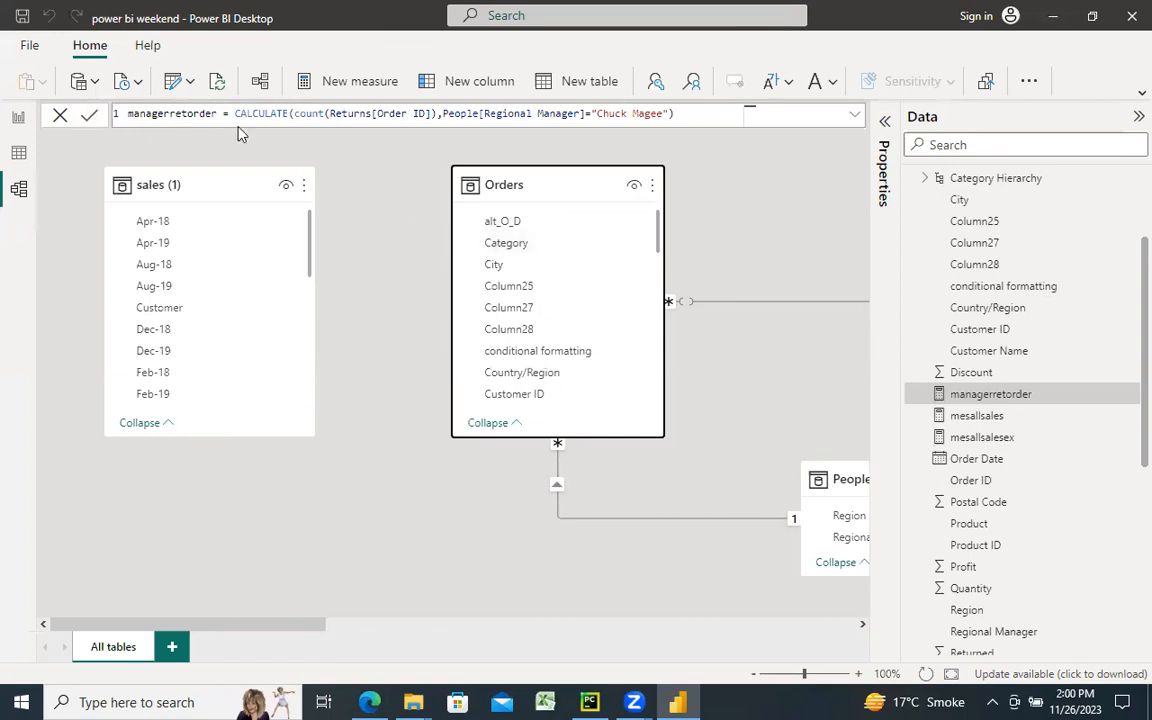
pyautogui.click(190, 84)
pyautogui.click(189, 86)
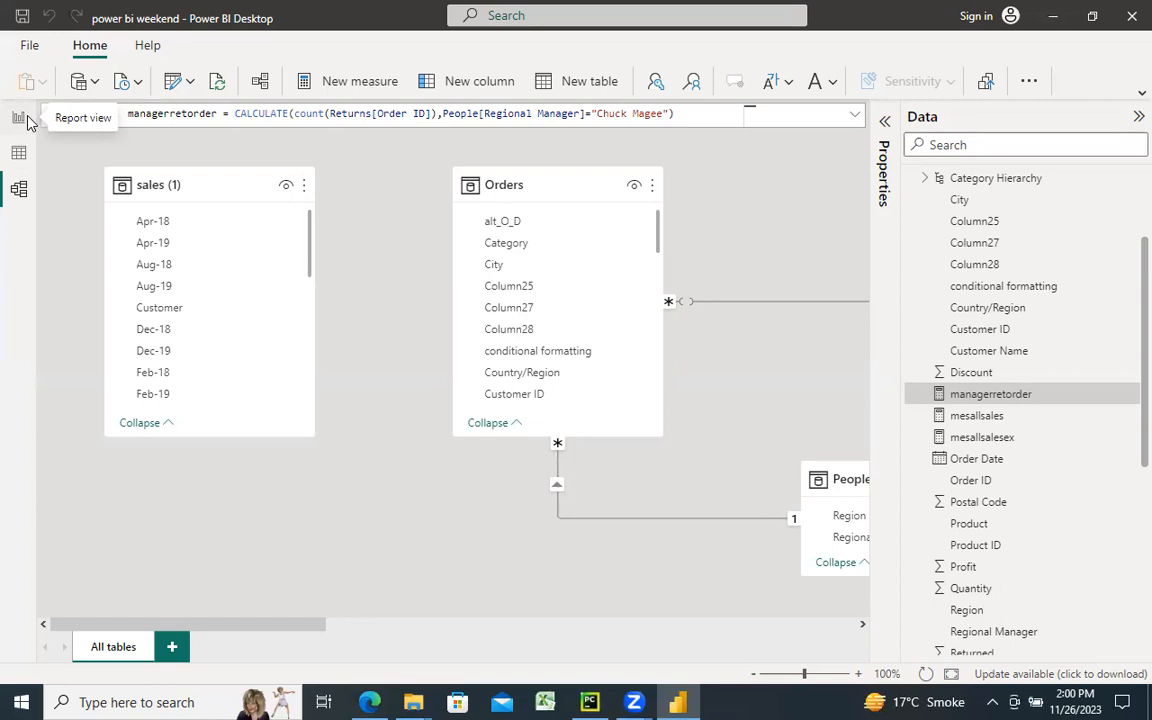
pyautogui.click(570, 90)
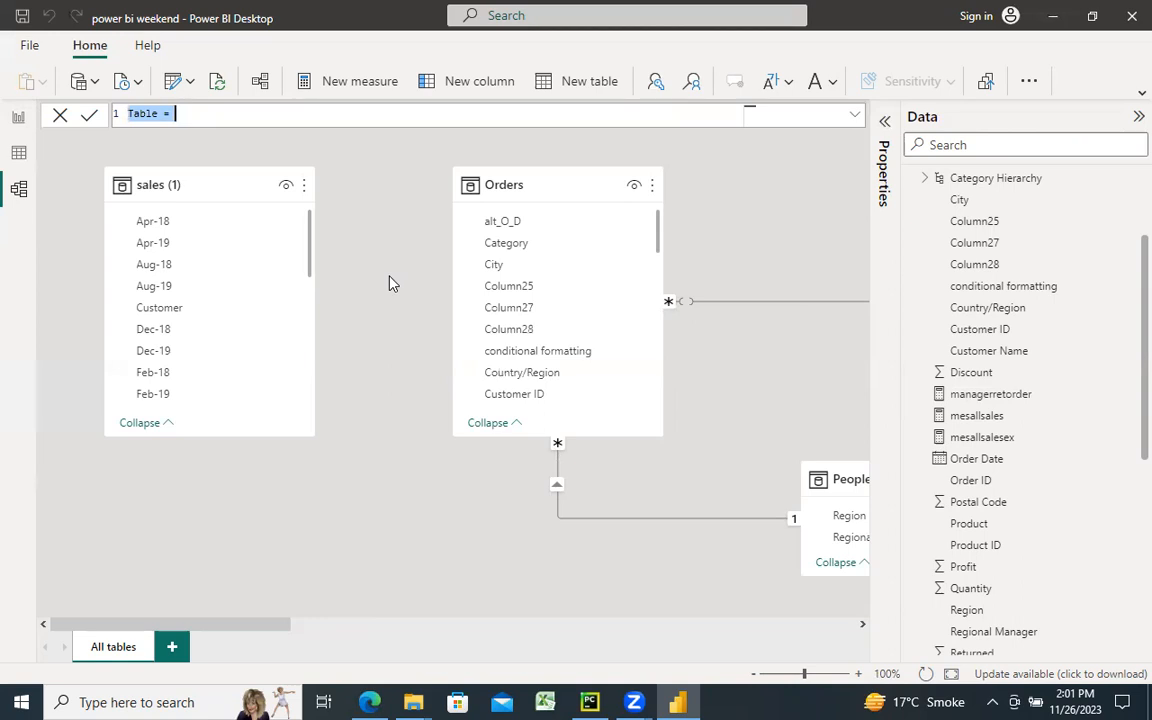
pyautogui.write('tic')
pyautogui.write('sis')
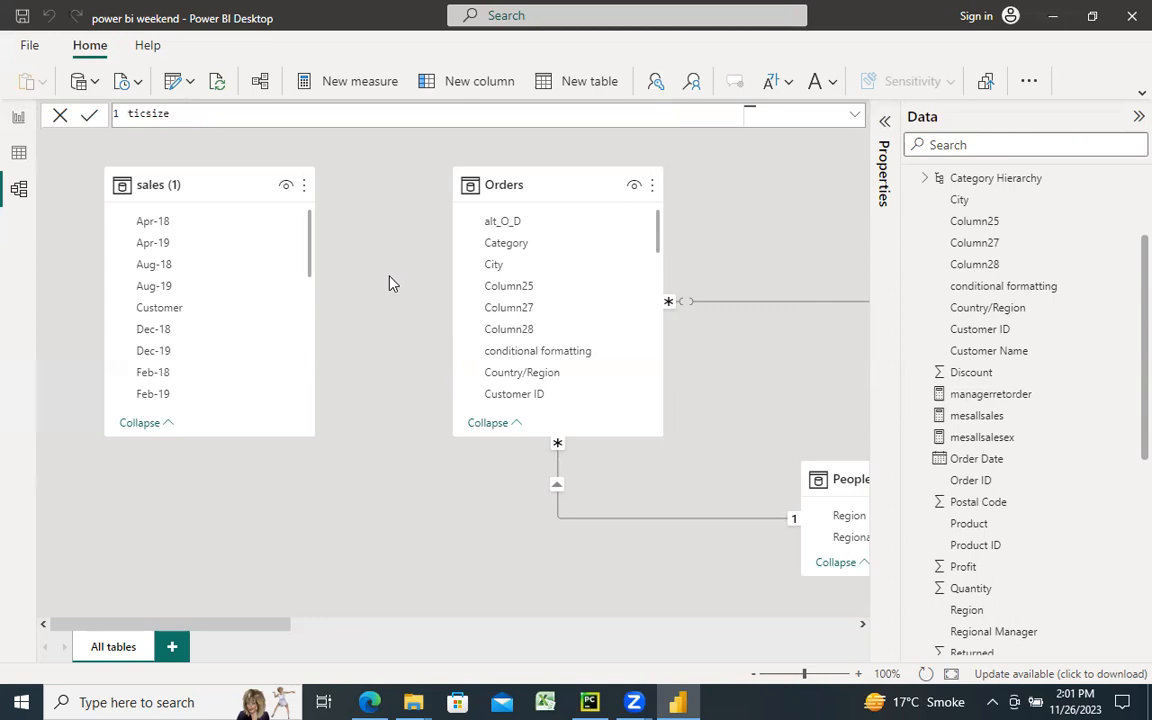
pyautogui.press('BackSpace')
pyautogui.press('BackSpace')
pyautogui.press('BackSpace')
pyautogui.write('ze')
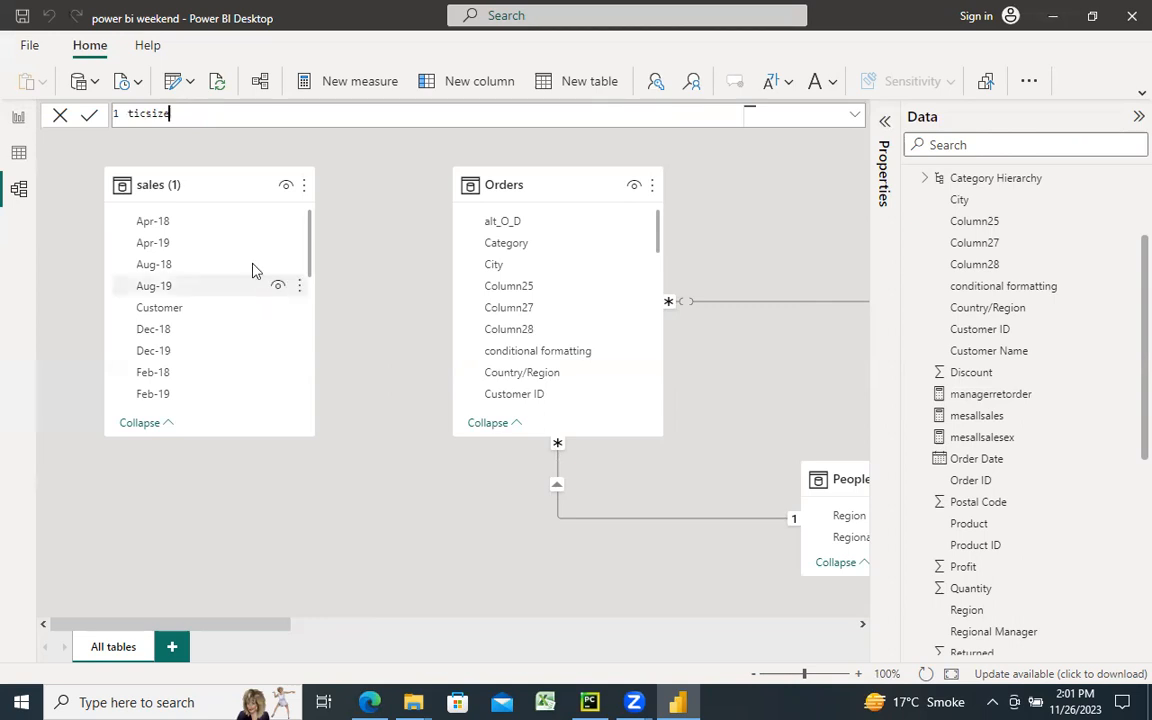
pyautogui.click(60, 116)
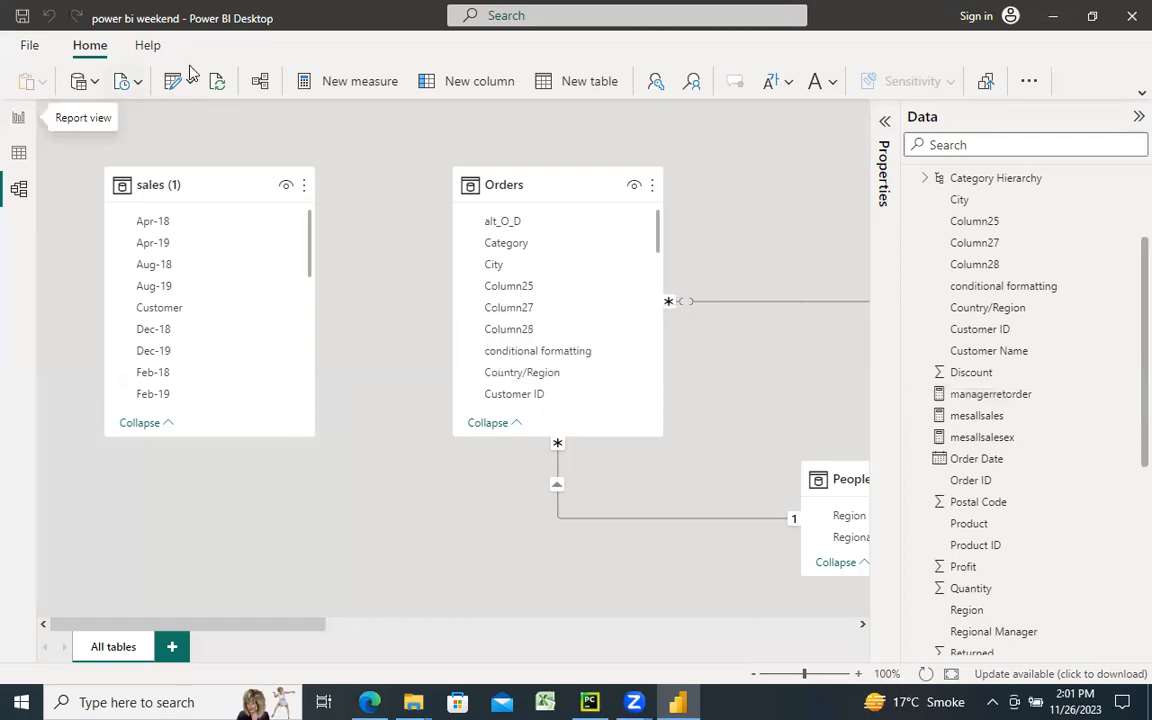
# Start a manually entered table on the report page with two columns named Region and TikSize
pyautogui.click(192, 82)
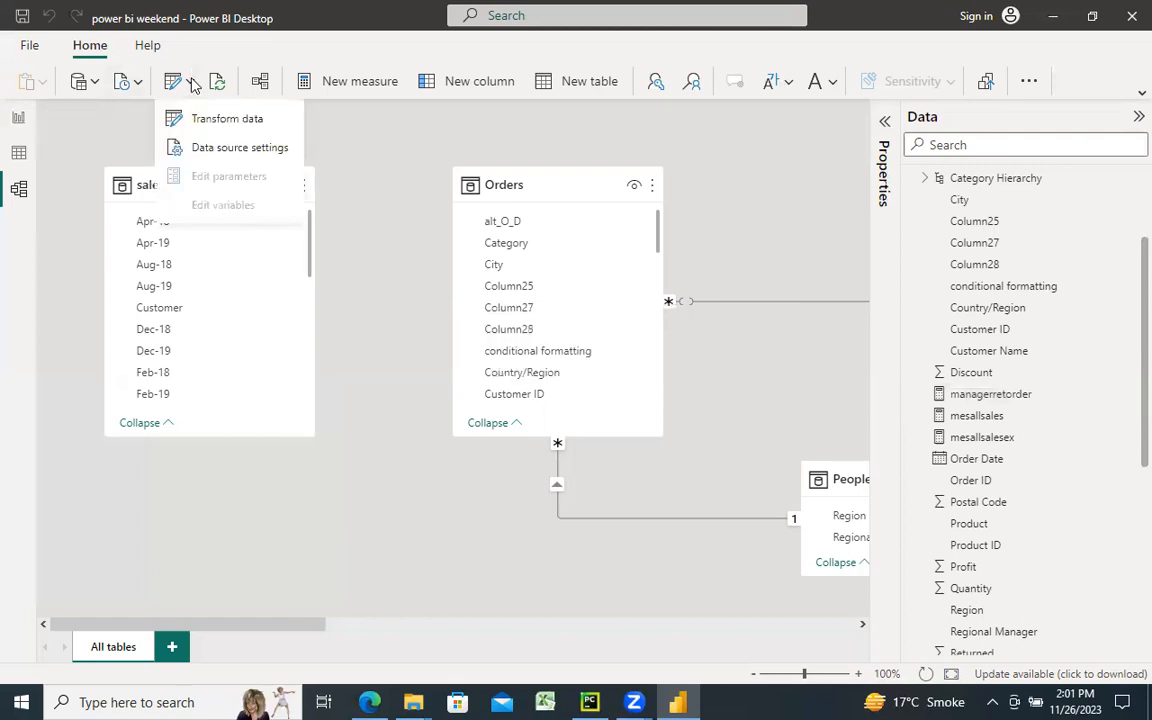
pyautogui.click(20, 122)
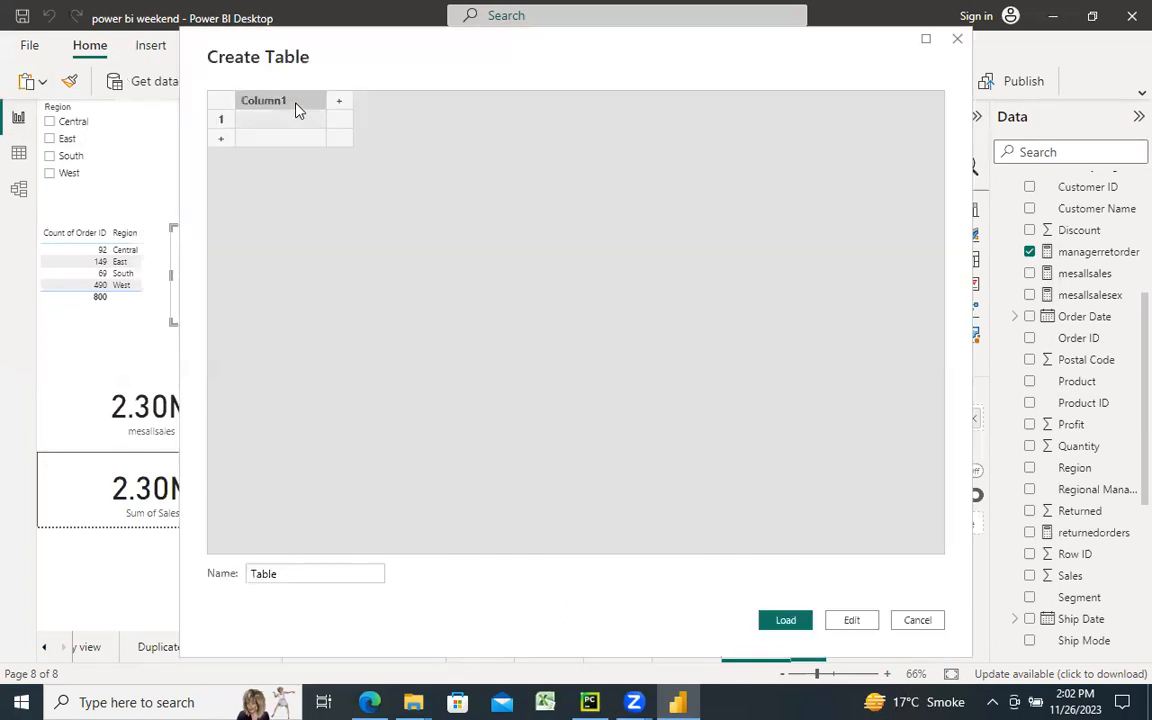
pyautogui.doubleClick(263, 101)
pyautogui.write('Region')
pyautogui.click(339, 101)
pyautogui.doubleClick(342, 101)
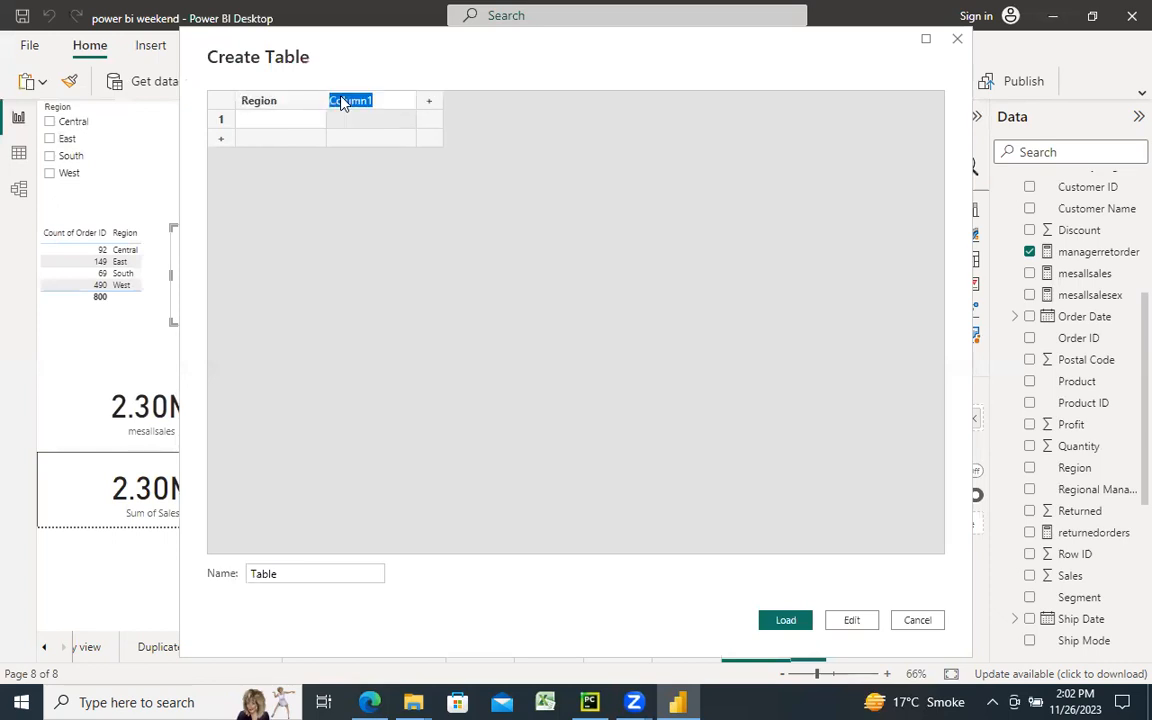
pyautogui.write('TikSize')
# Fill the new table's Region column with East, West and South
pyautogui.click(269, 125)
pyautogui.write('East')
pyautogui.click(266, 140)
pyautogui.write('West')
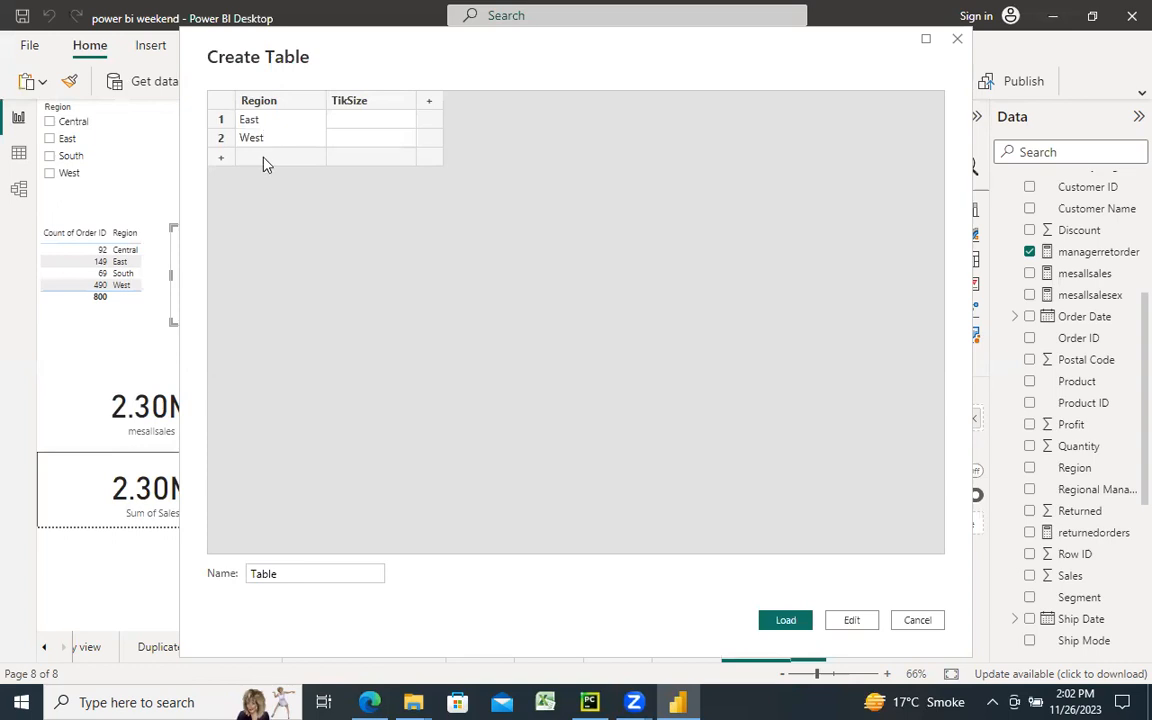
pyautogui.click(266, 158)
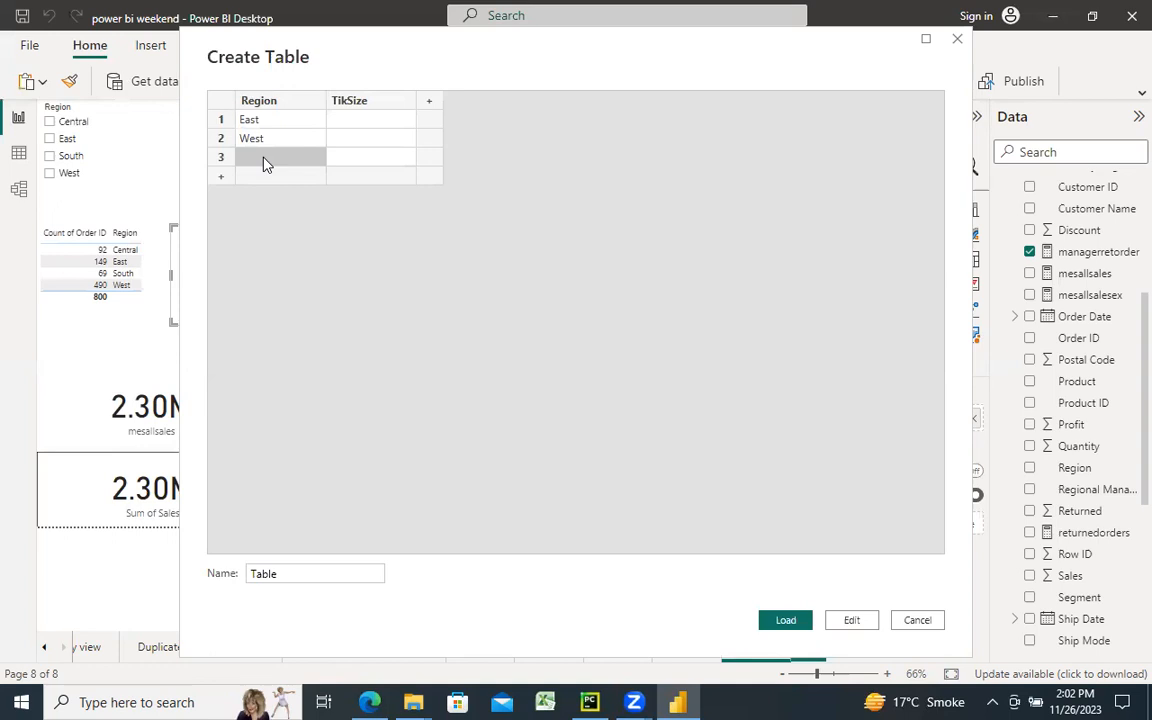
pyautogui.write('South')
# Enter TikSize values 12000 for East, 24000 for West and 25000 for South, and load the table into the model
pyautogui.click(362, 122)
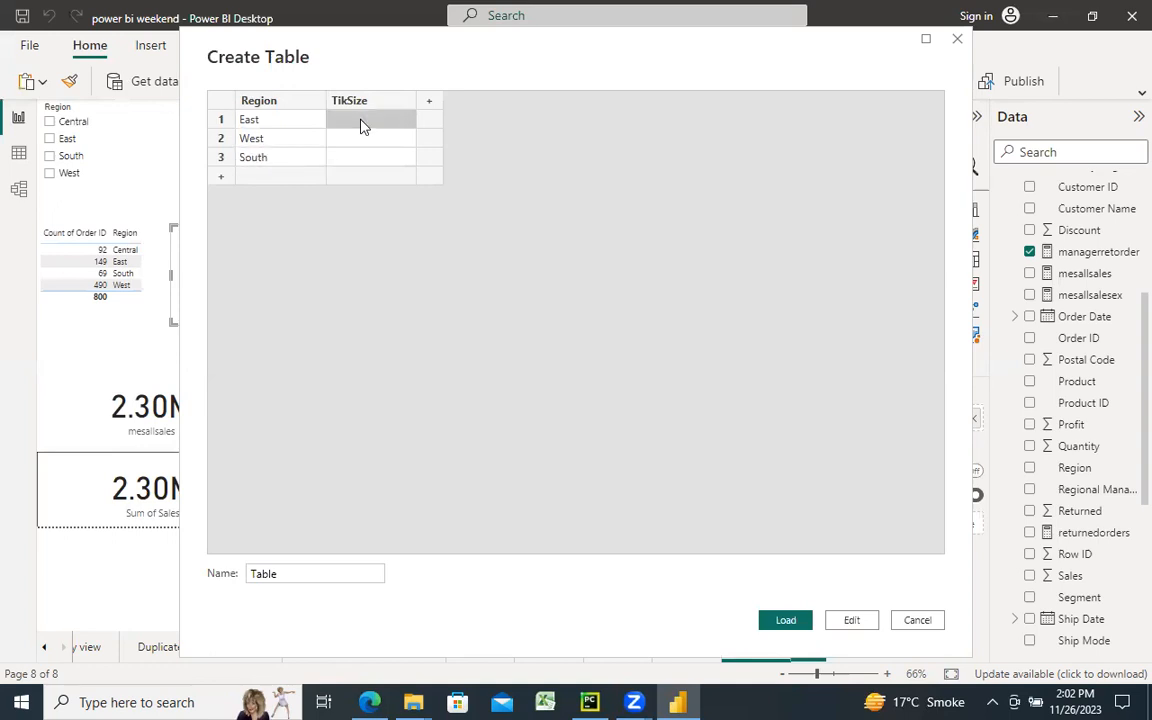
pyautogui.write('12000')
pyautogui.click(360, 146)
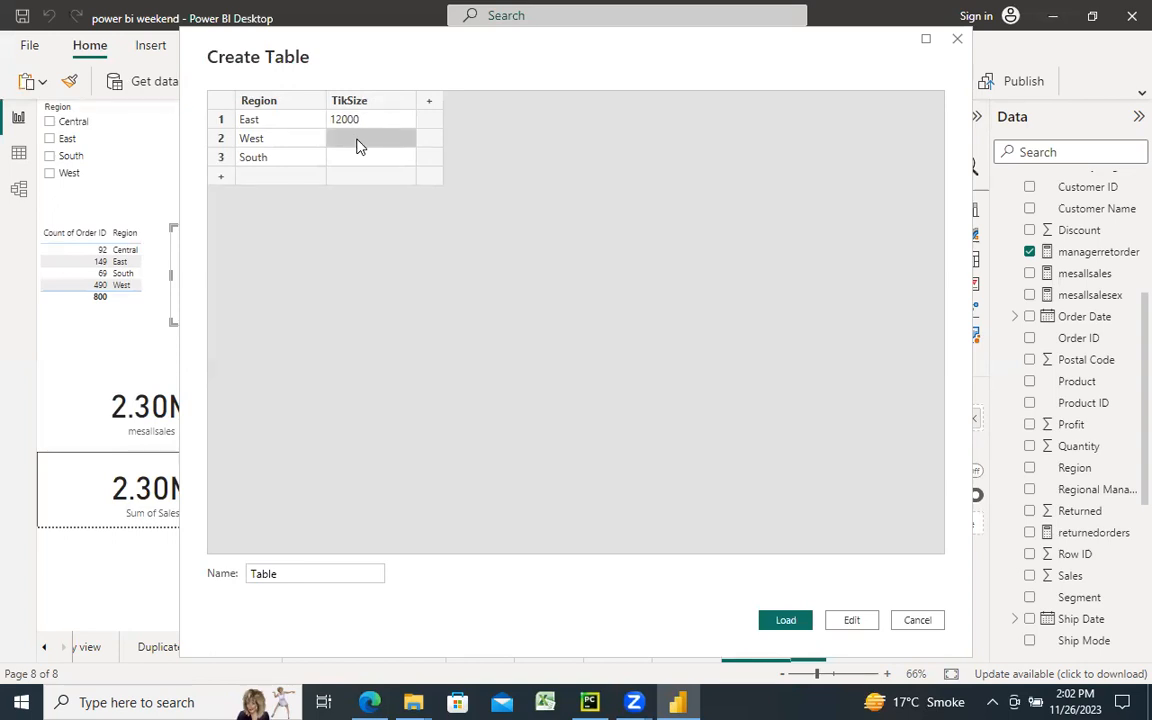
pyautogui.write('24000')
pyautogui.click(348, 158)
pyautogui.write('25000')
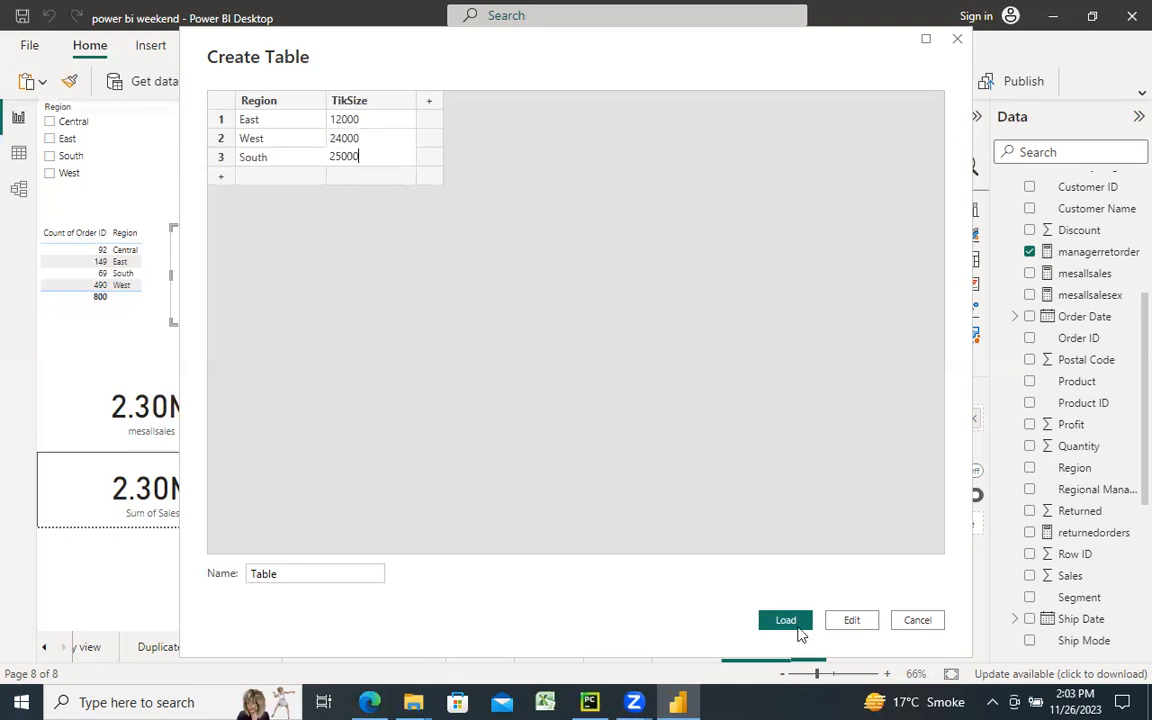
pyautogui.click(796, 621)
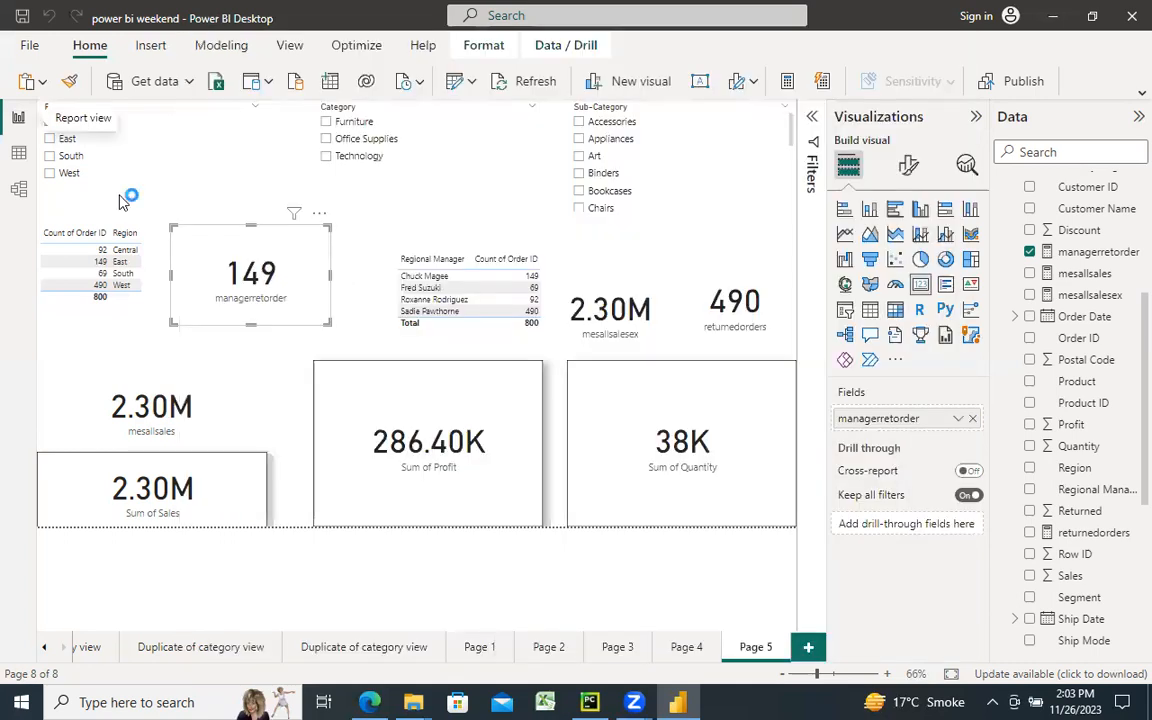
# Delete the relationship line attached to the new Table's Region field in the data model diagram
pyautogui.click(20, 191)
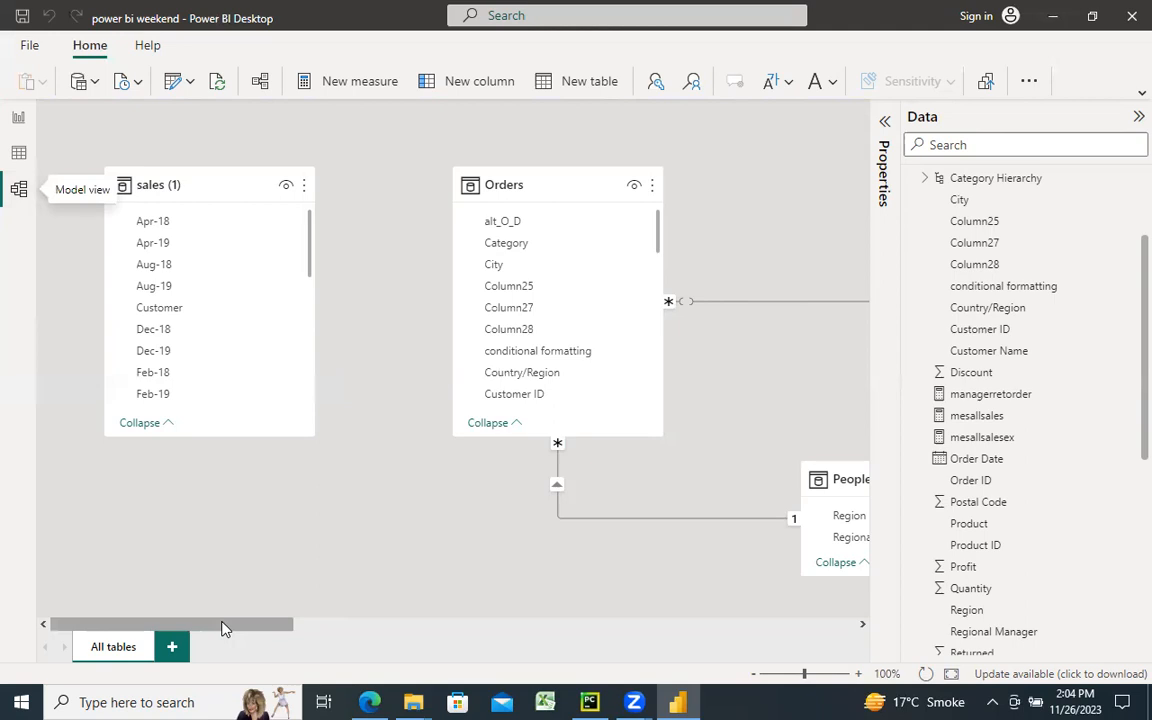
pyautogui.click(390, 625)
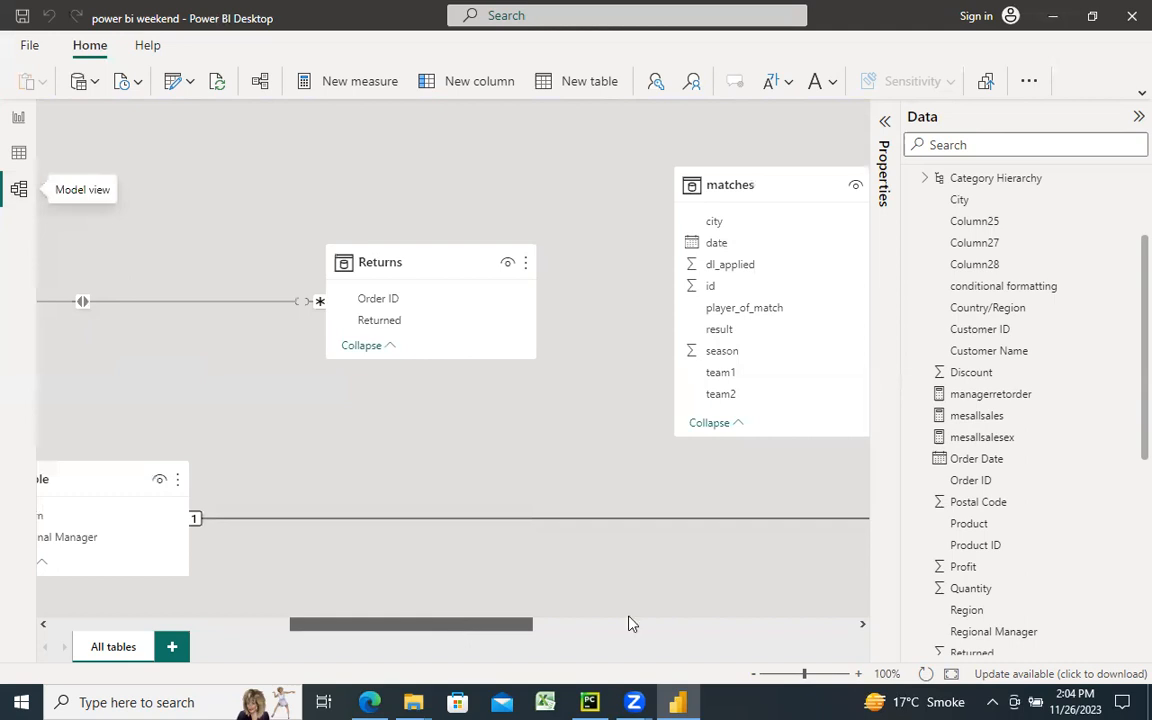
pyautogui.hscroll(5, 822, 610)
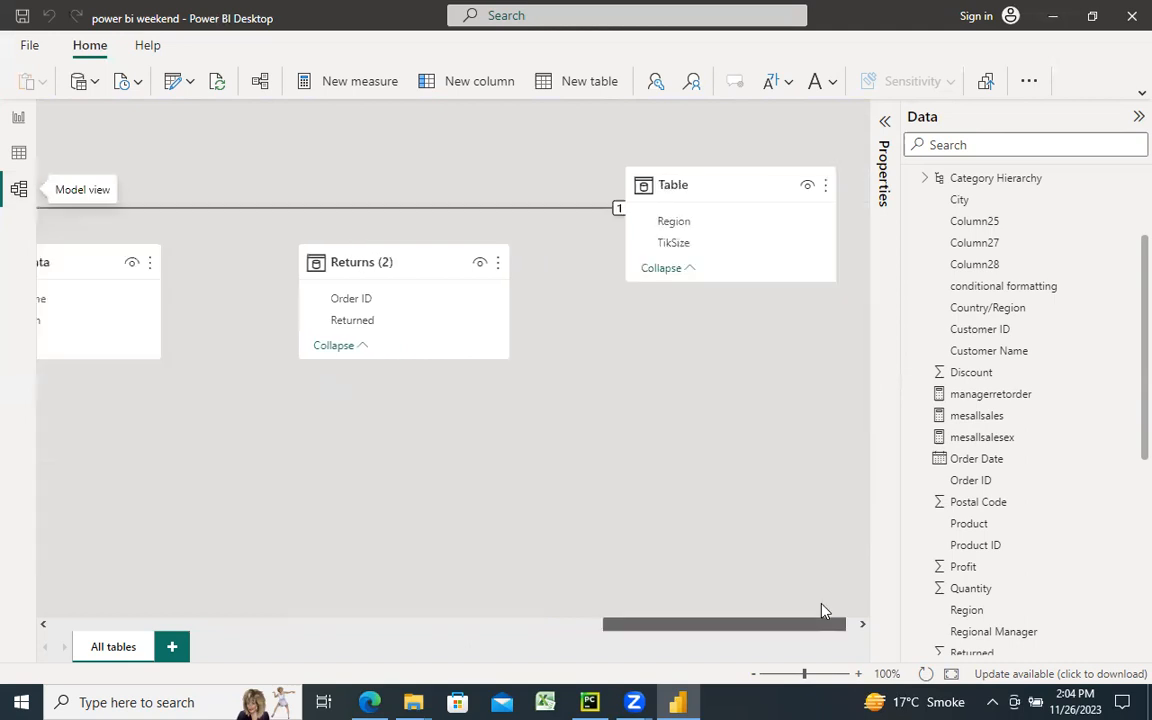
pyautogui.moveTo(822, 610); pyautogui.dragTo(833, 608)
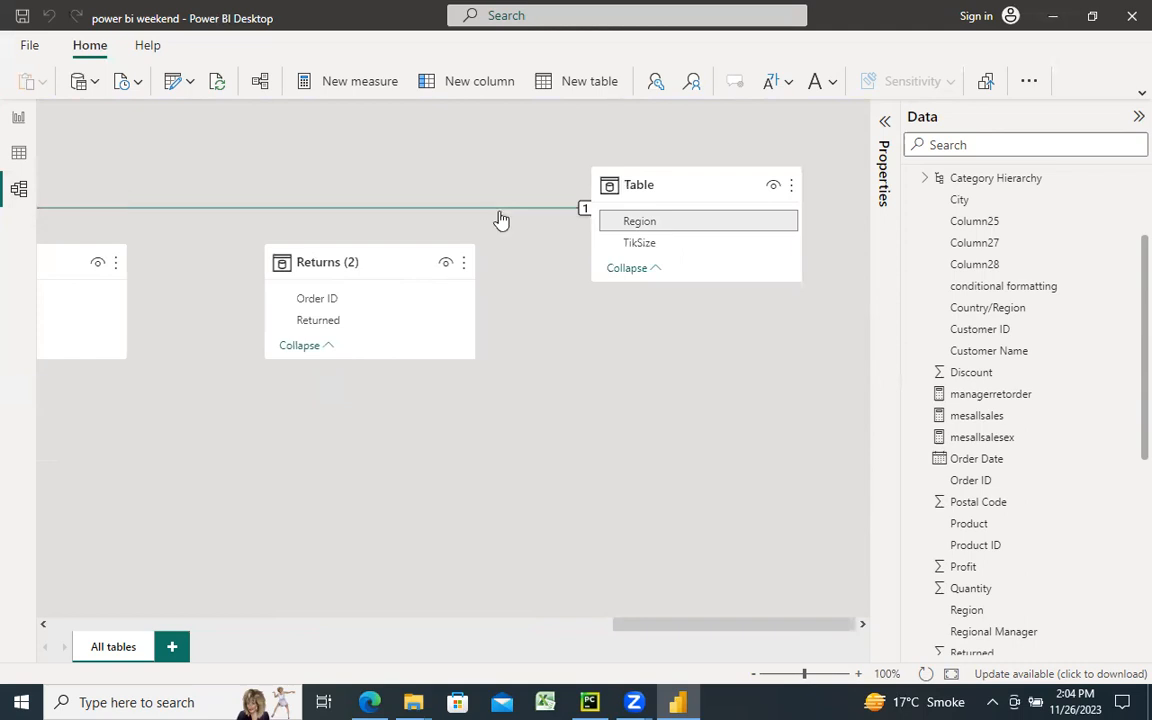
pyautogui.rightClick(500, 210)
pyautogui.click(627, 193)
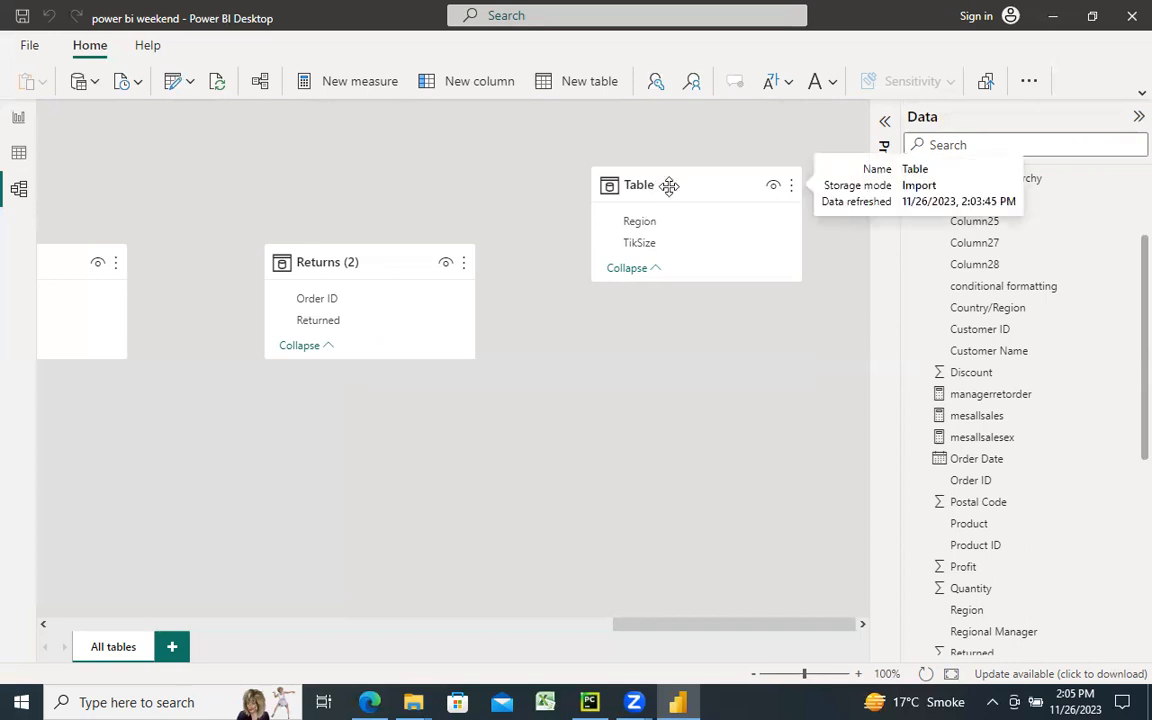
# Move the new Table in the model diagram to the space between Orders and Returns, above People
pyautogui.moveTo(669, 185); pyautogui.dragTo(200, 575)
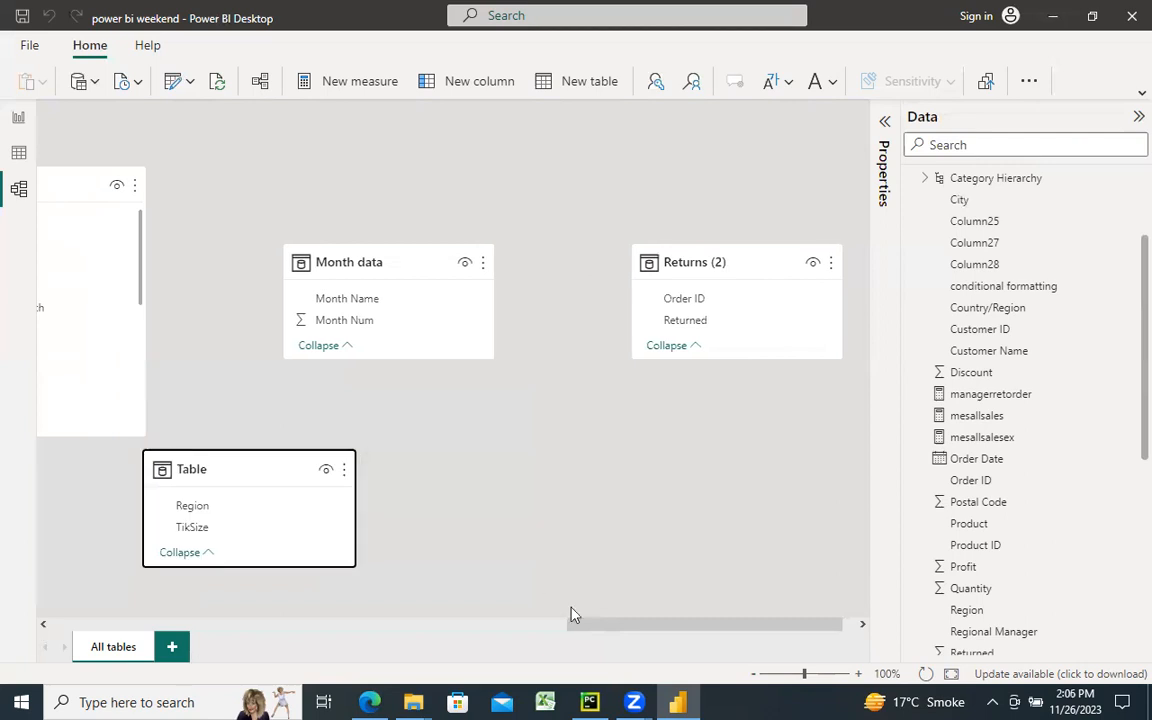
pyautogui.click(478, 627)
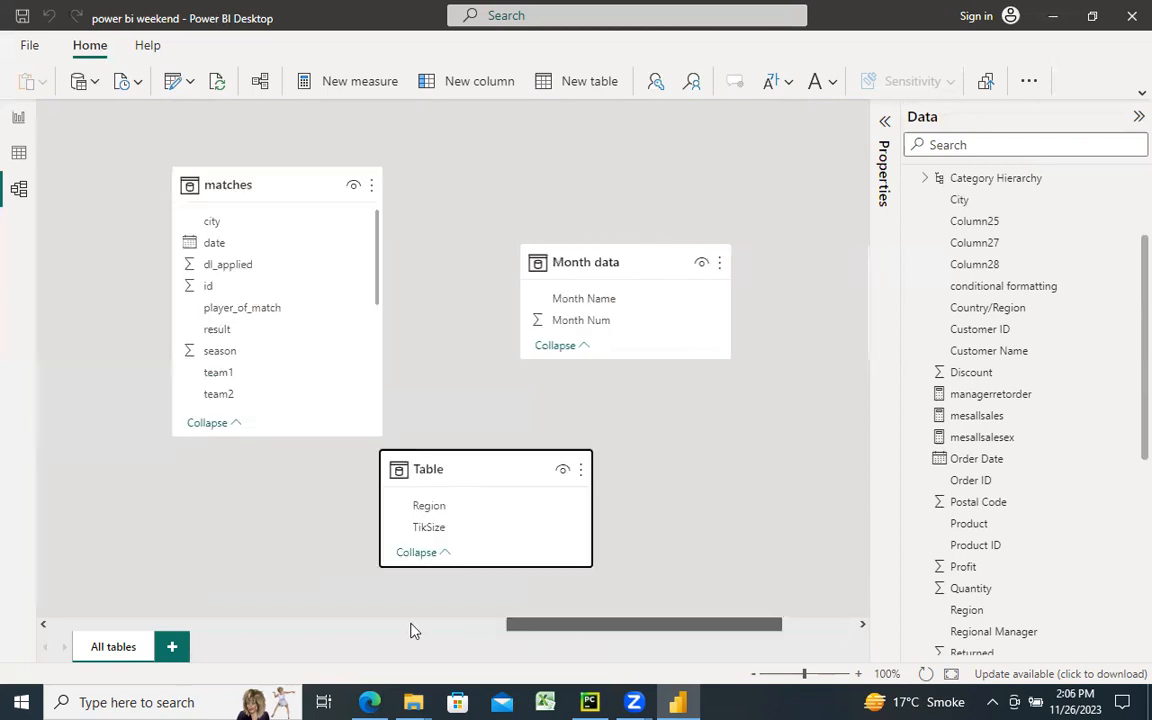
pyautogui.click(410, 630)
pyautogui.moveTo(699, 468); pyautogui.dragTo(205, 428)
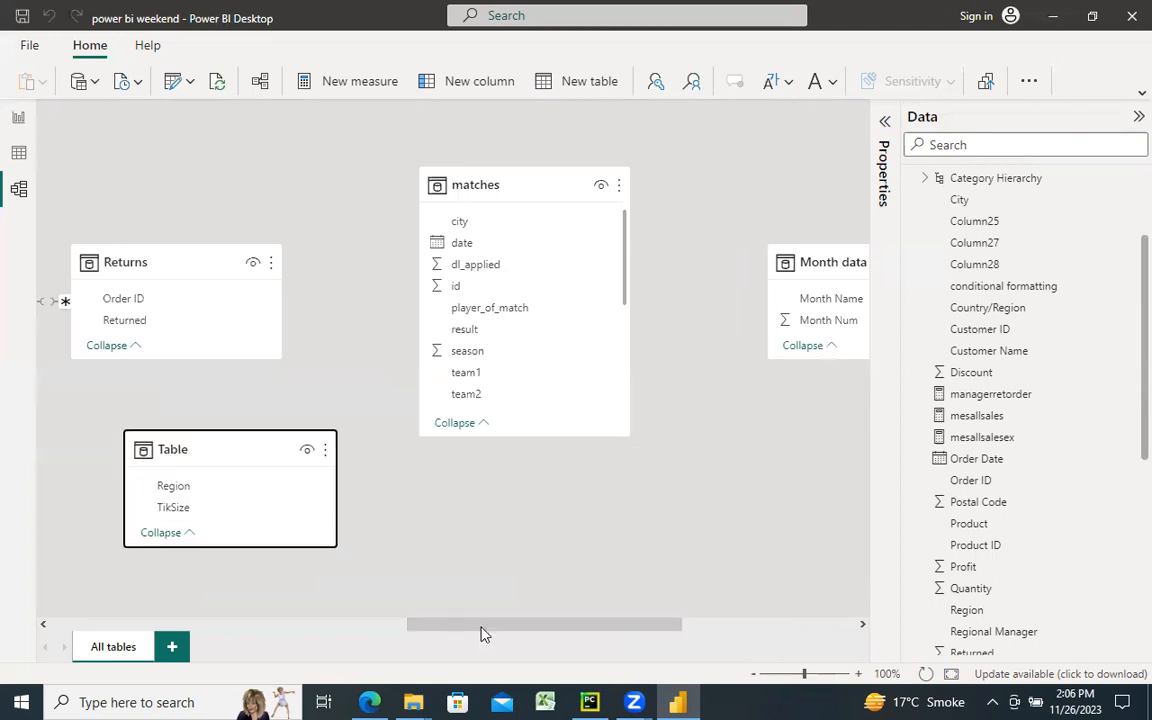
pyautogui.click(322, 624)
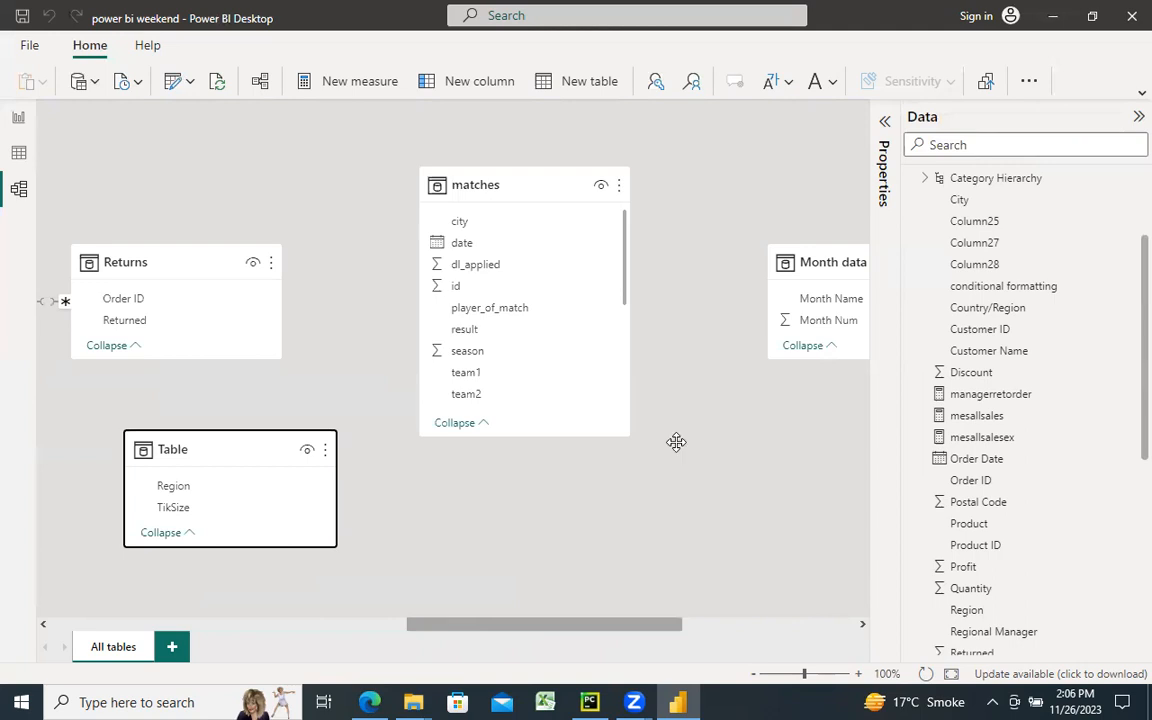
pyautogui.moveTo(676, 443); pyautogui.dragTo(309, 151)
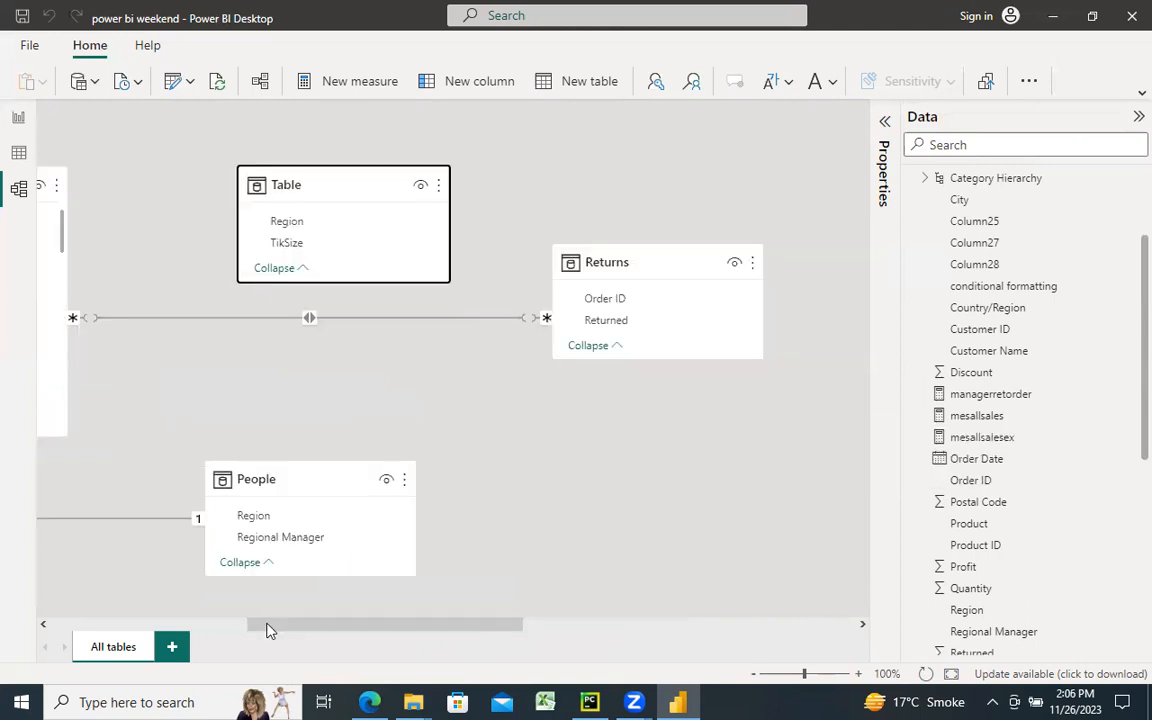
pyautogui.click(204, 621)
pyautogui.click(198, 622)
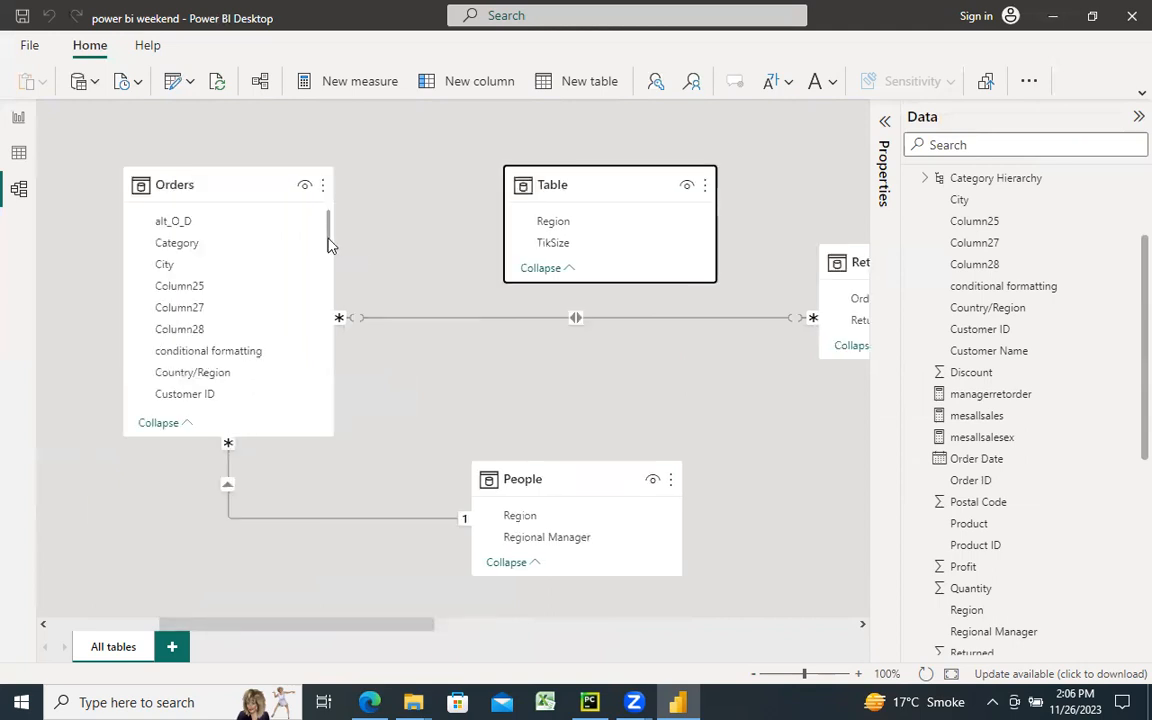
# Relate the Region field of Orders to the Region field of the new Table, and return to the report page
pyautogui.moveTo(330, 252); pyautogui.dragTo(333, 312)
pyautogui.moveTo(180, 303); pyautogui.dragTo(548, 229)
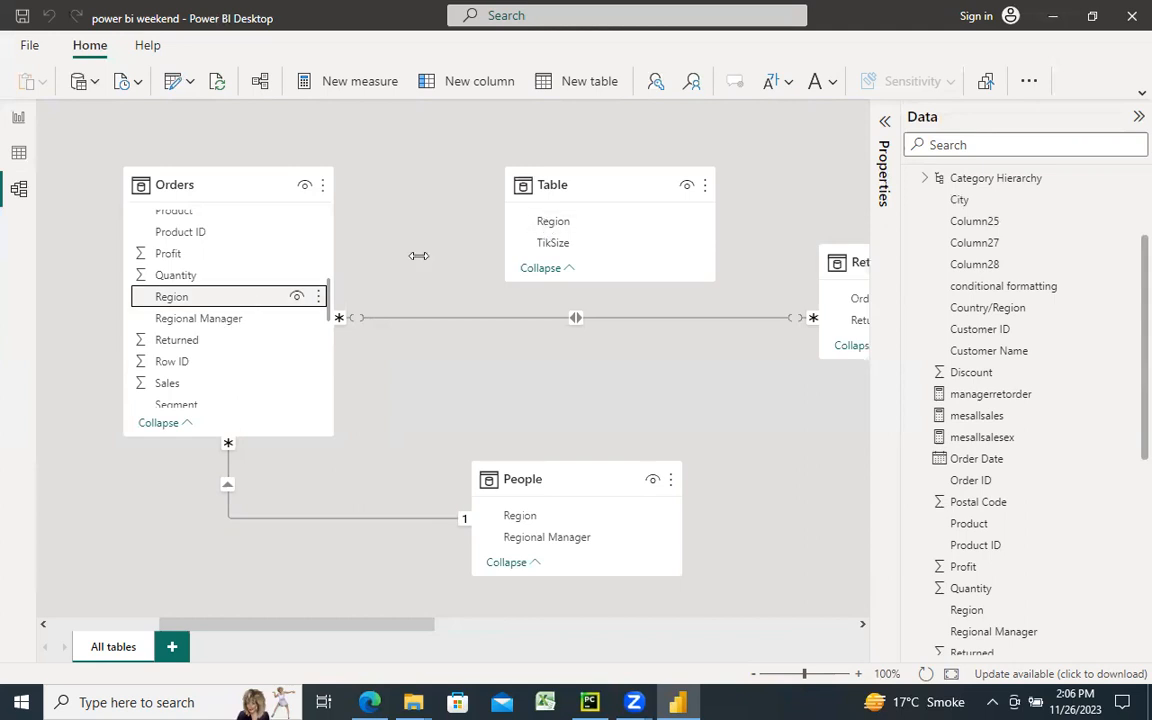
pyautogui.moveTo(198, 299); pyautogui.dragTo(558, 233)
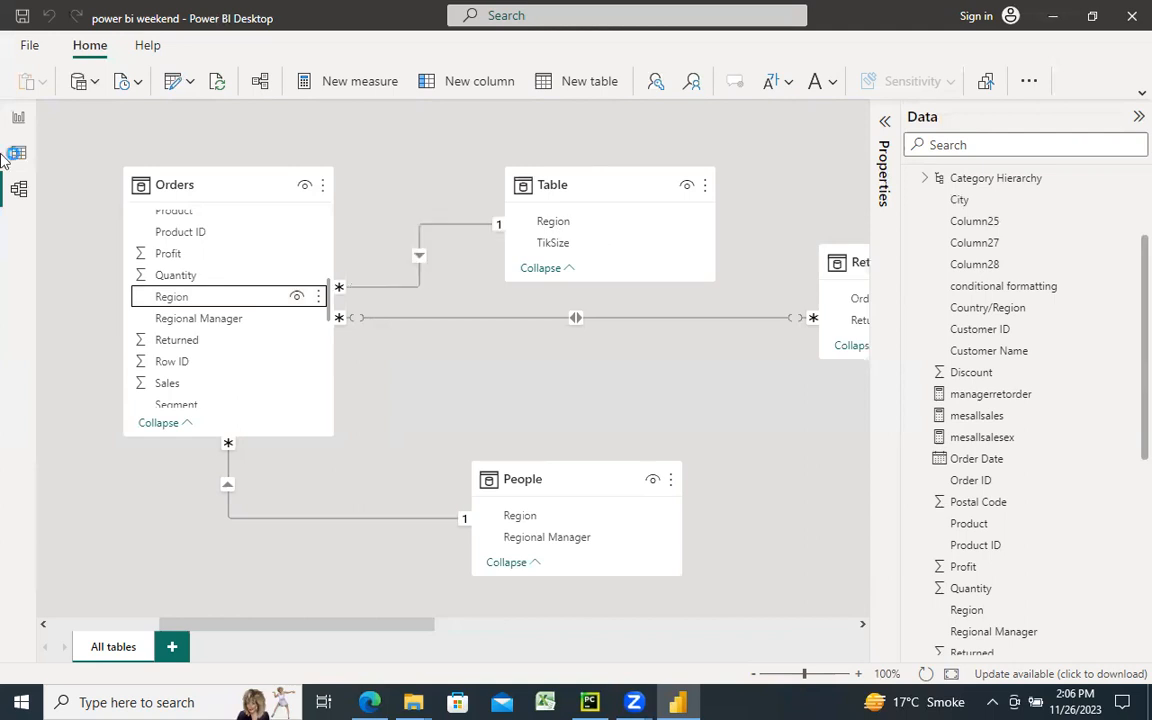
pyautogui.click(18, 119)
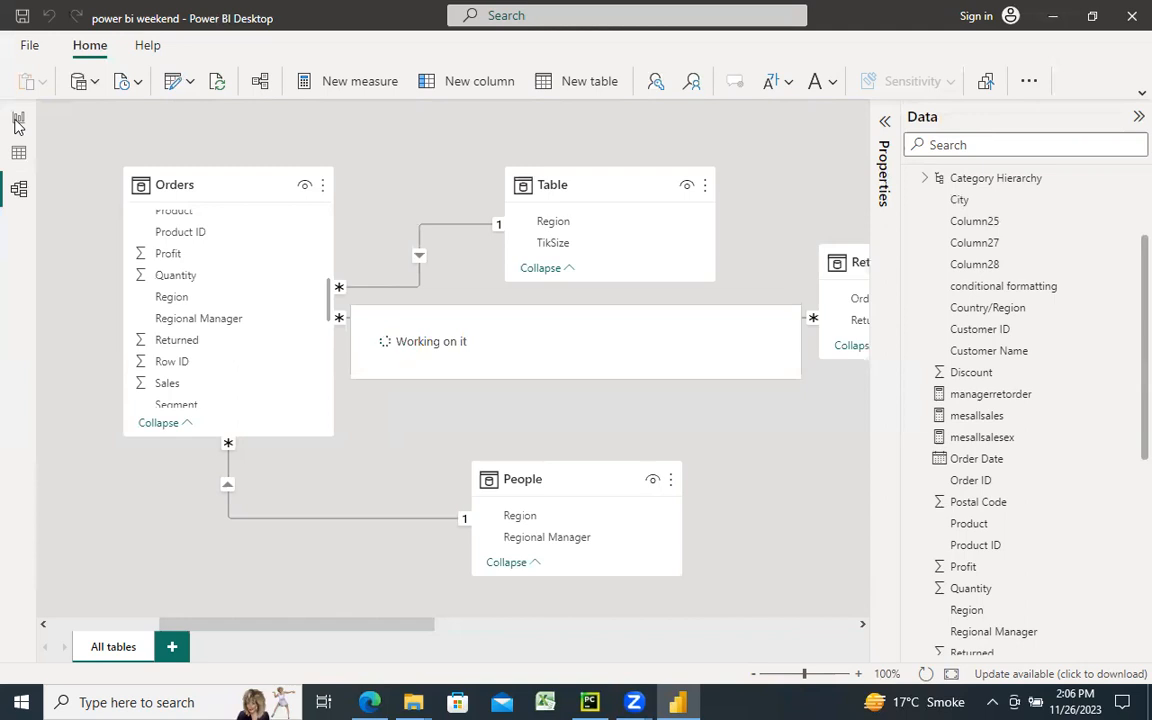
pyautogui.click(18, 121)
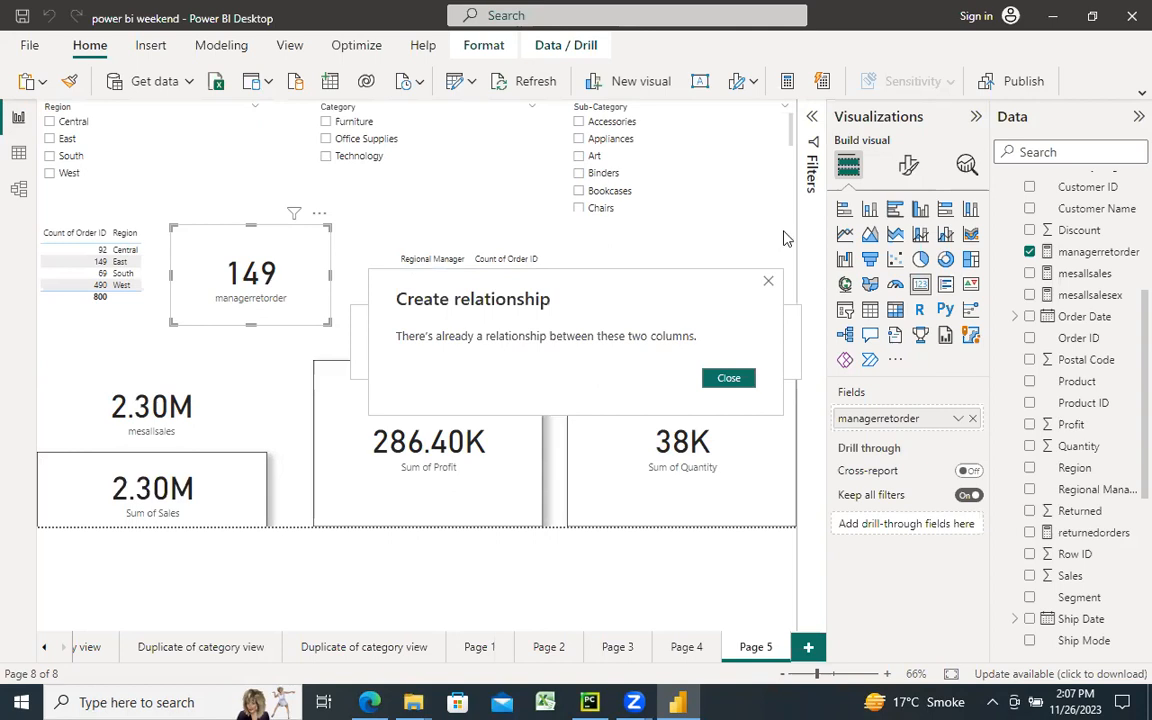
pyautogui.click(733, 380)
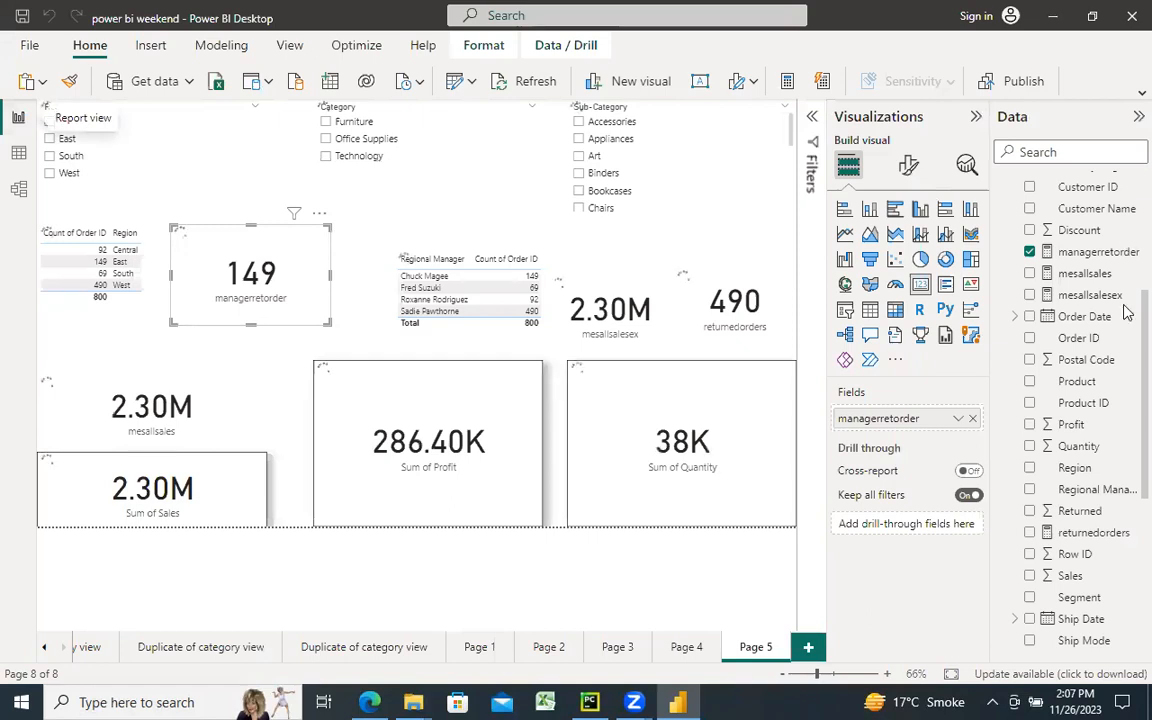
# Add a new measure named relatedsales to the Orders table
pyautogui.scroll(5, 1100, 200)
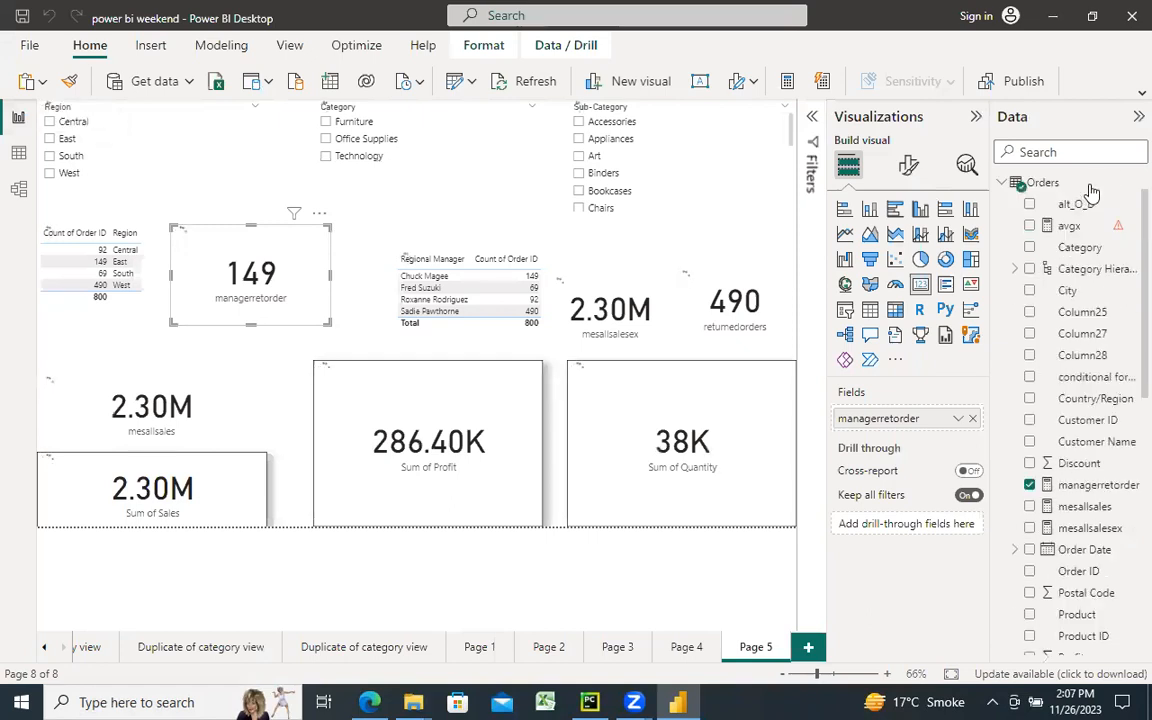
pyautogui.click(1090, 188)
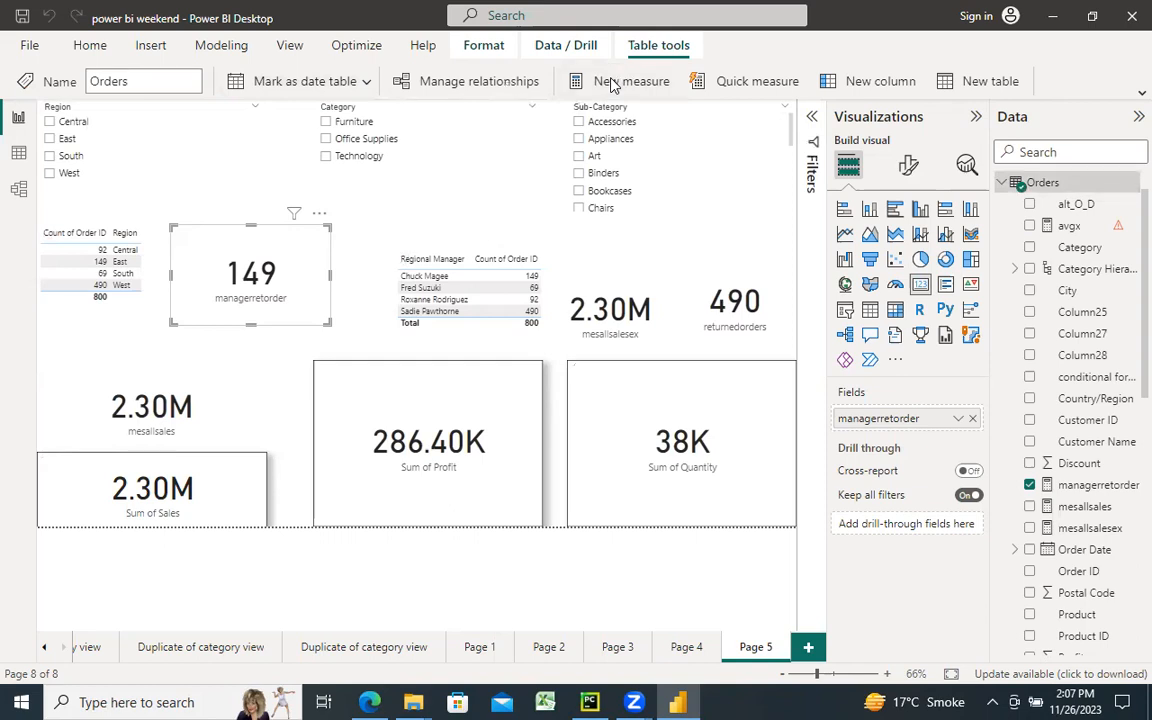
pyautogui.click(614, 86)
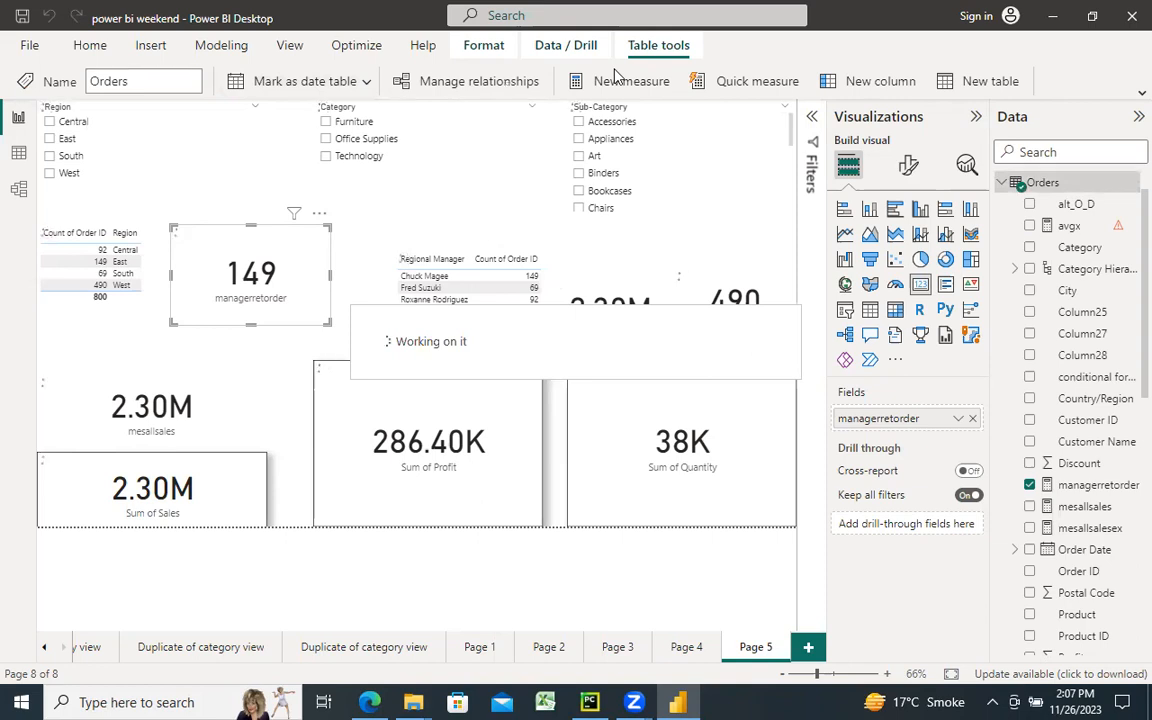
pyautogui.click(617, 78)
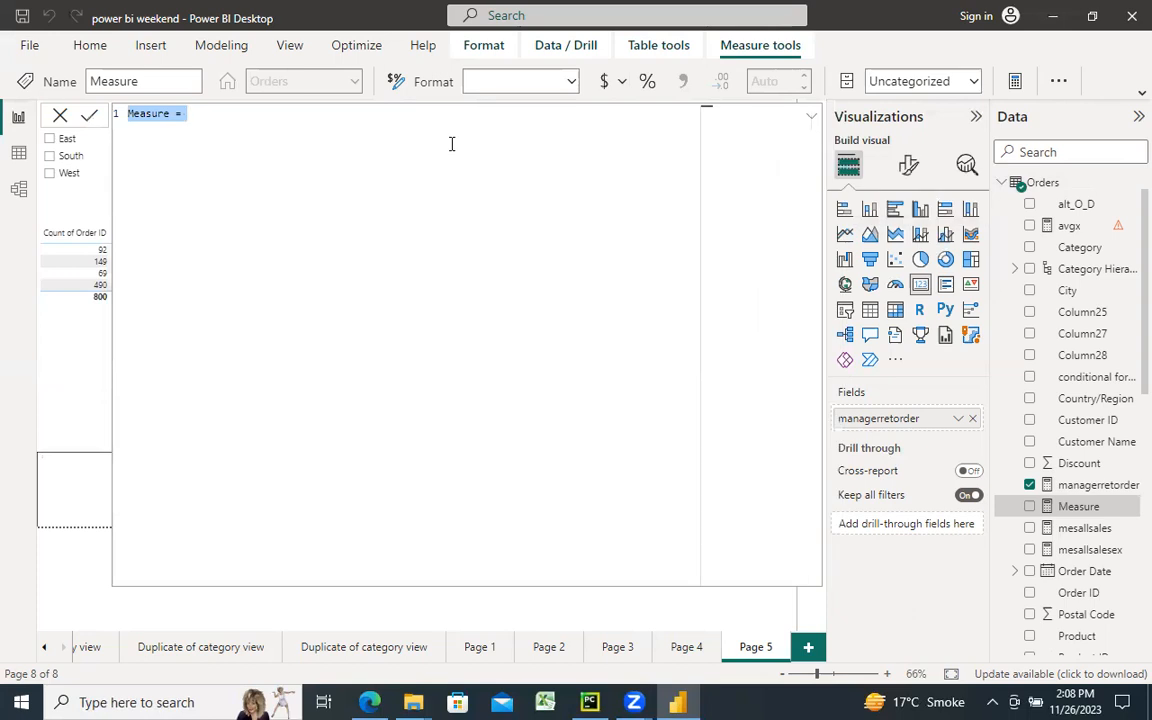
pyautogui.write('relatedsales =')
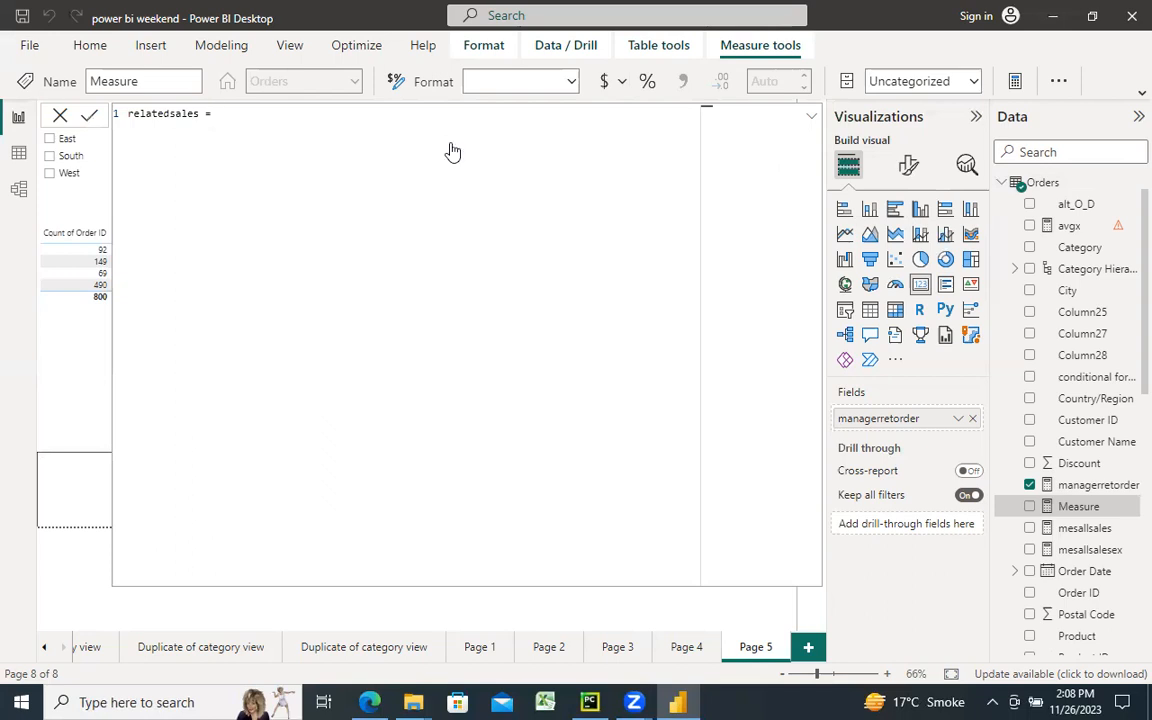
# Begin the relatedsales formula with a SUMX function over the Orders table
pyautogui.write('sum(')
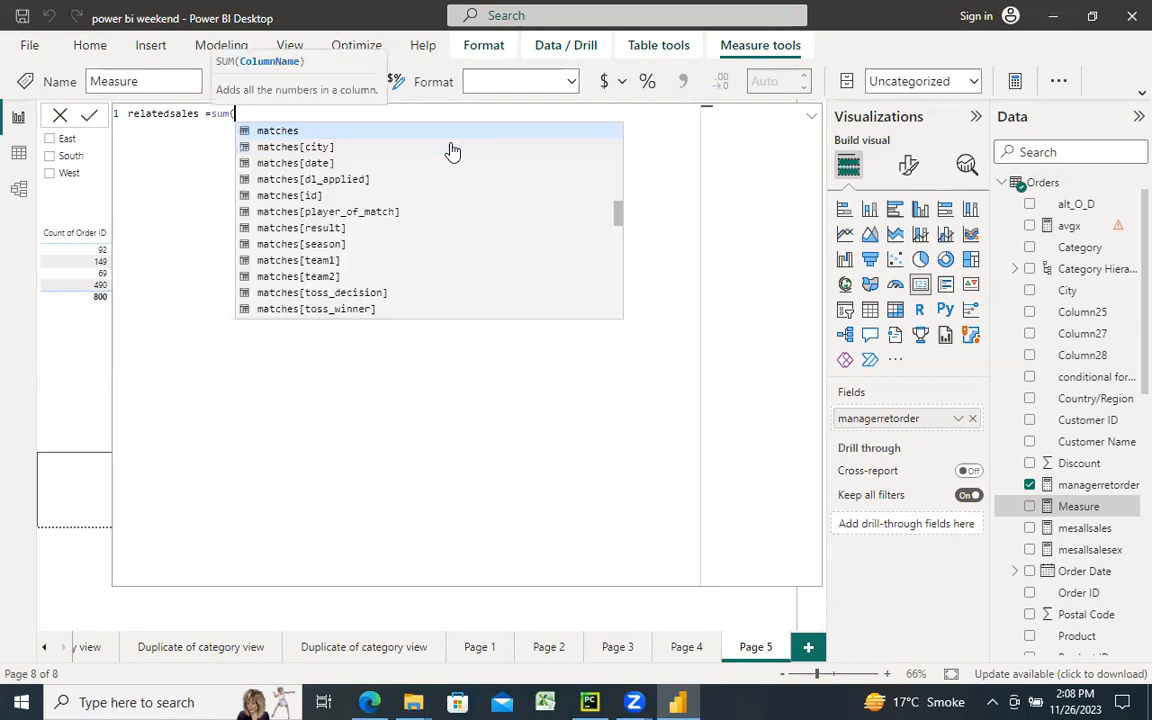
pyautogui.write('o')
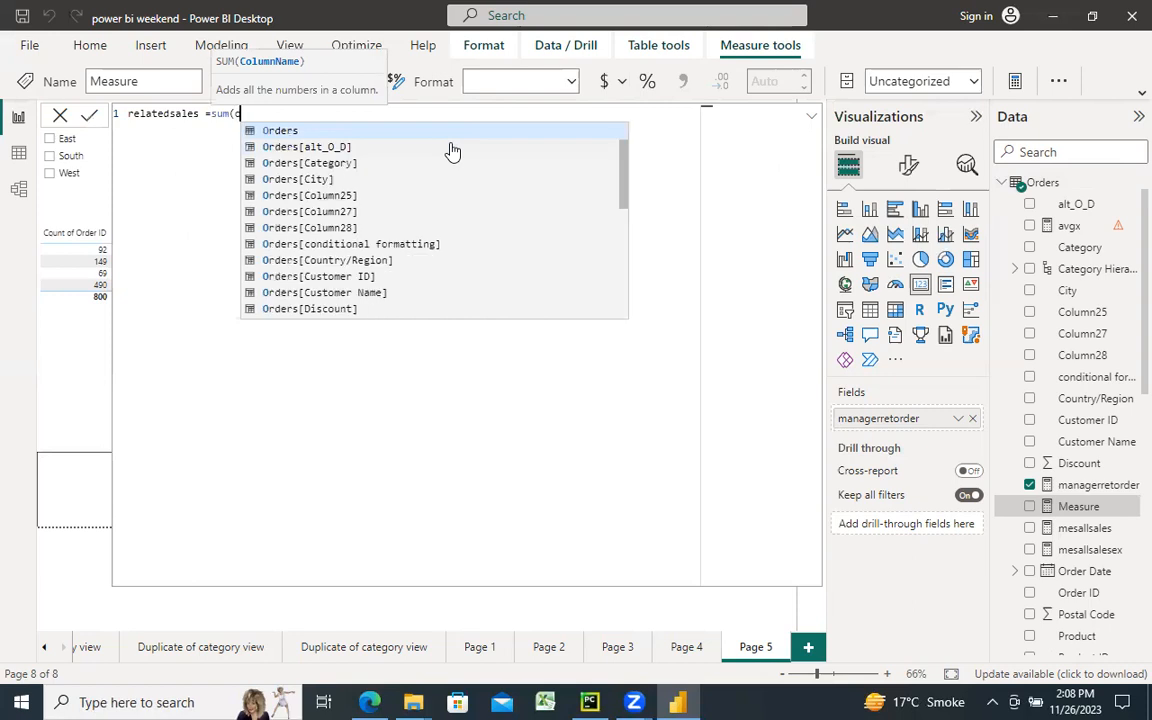
pyautogui.write('rder')
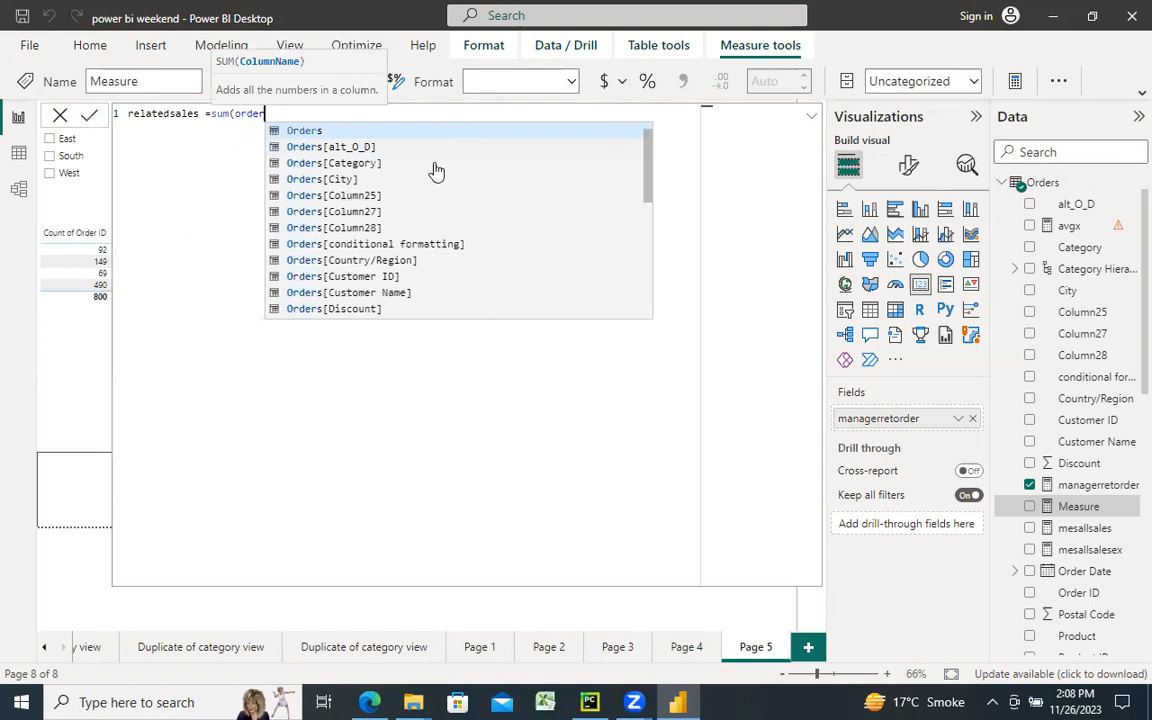
pyautogui.press('Tab')
pyautogui.write(',o')
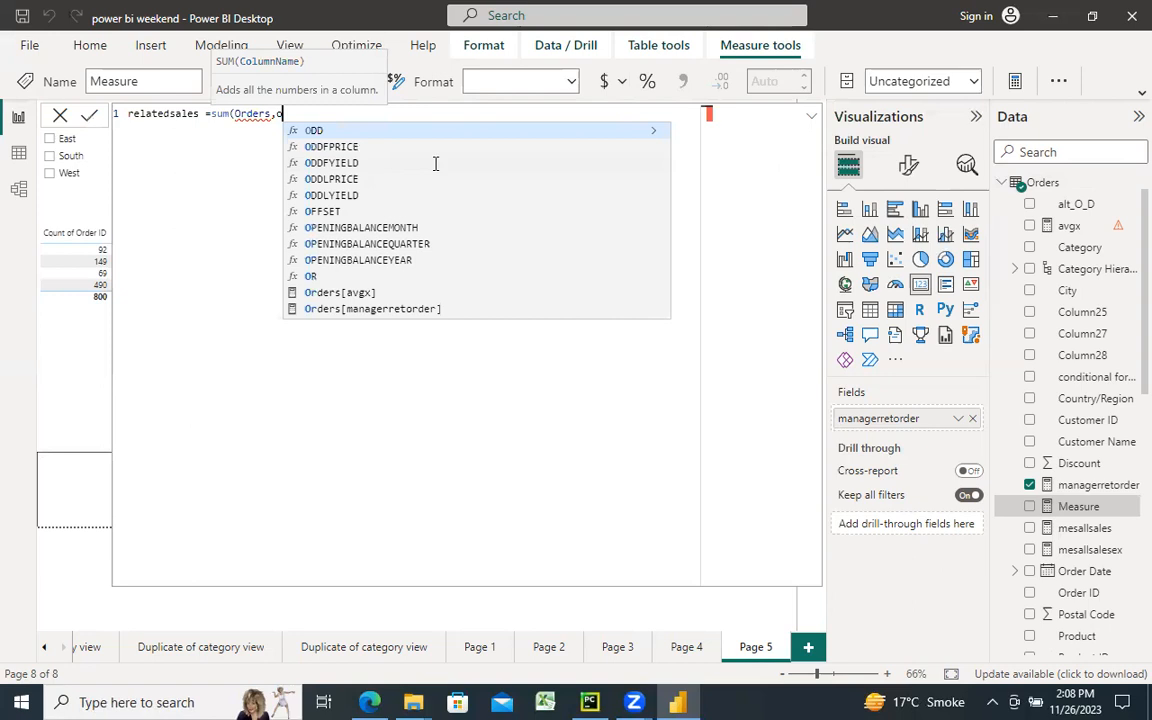
pyautogui.write('rse')
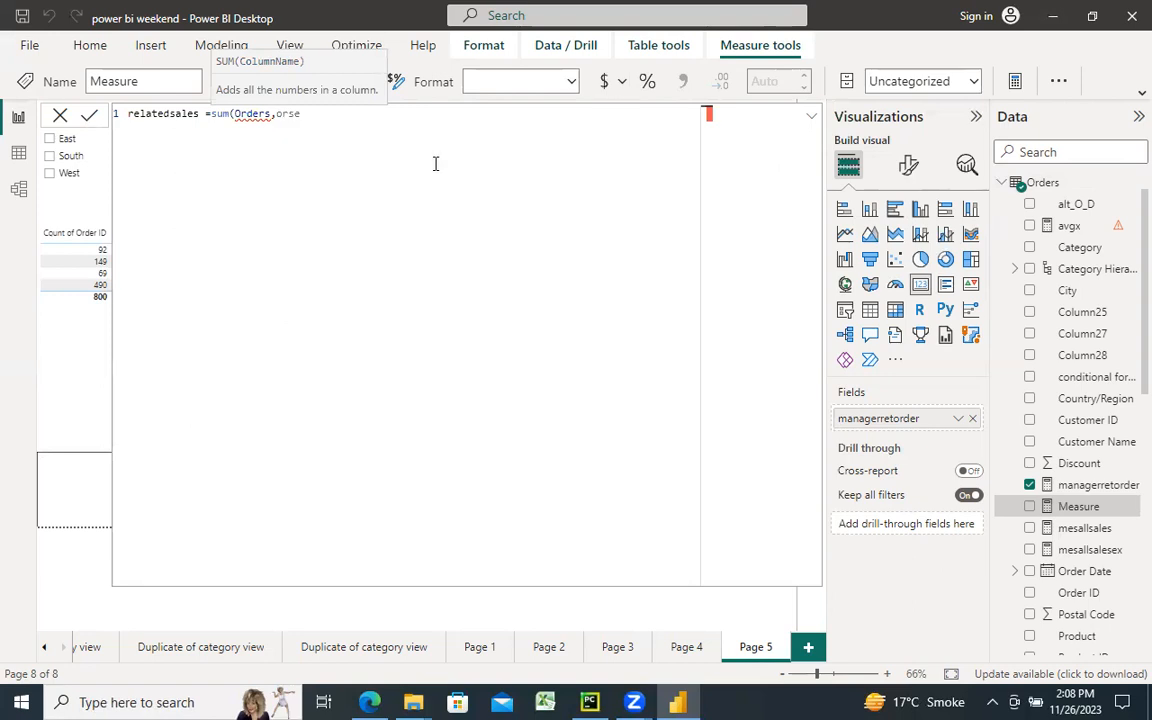
pyautogui.click(212, 114)
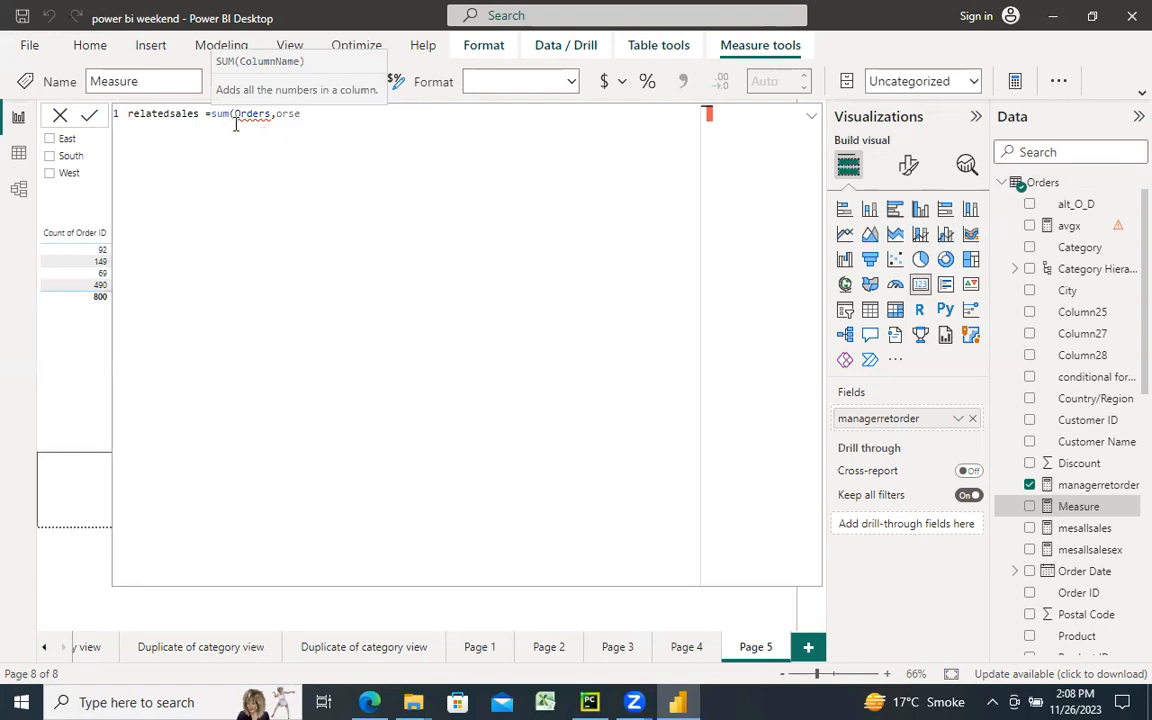
pyautogui.write('x')
# Correct the second SUMX argument of the relatedsales formula to Orders[Sales]
pyautogui.click(330, 112)
pyautogui.press('BackSpace')
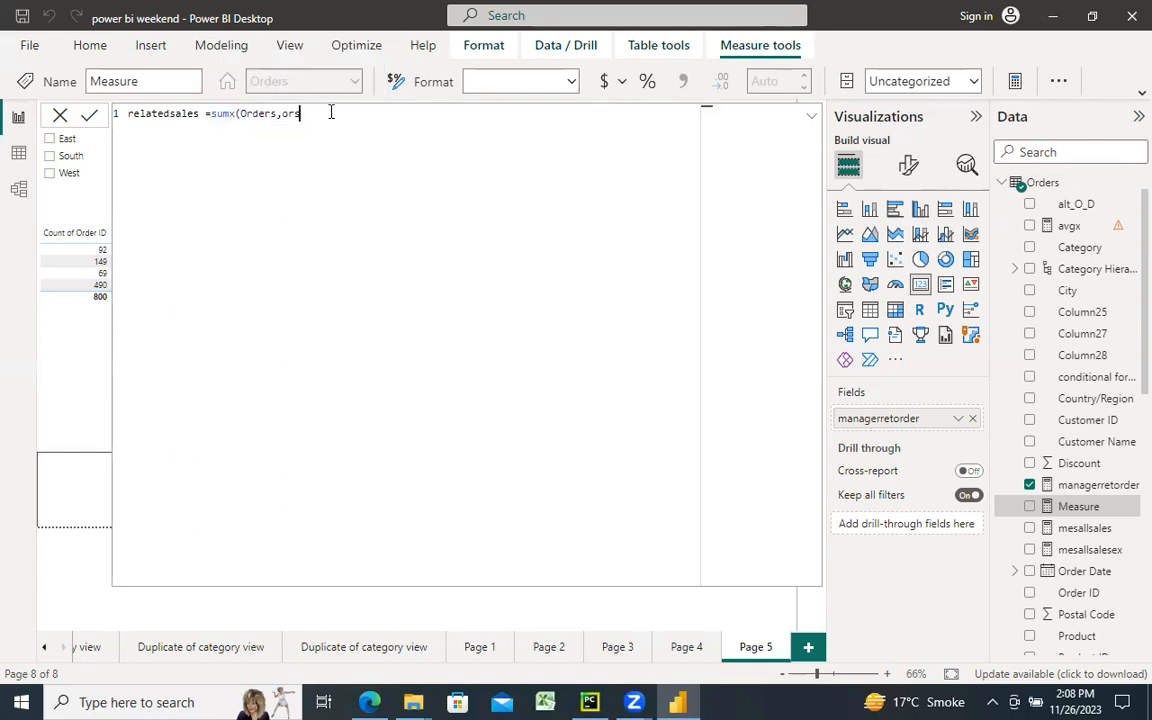
pyautogui.press('BackSpace')
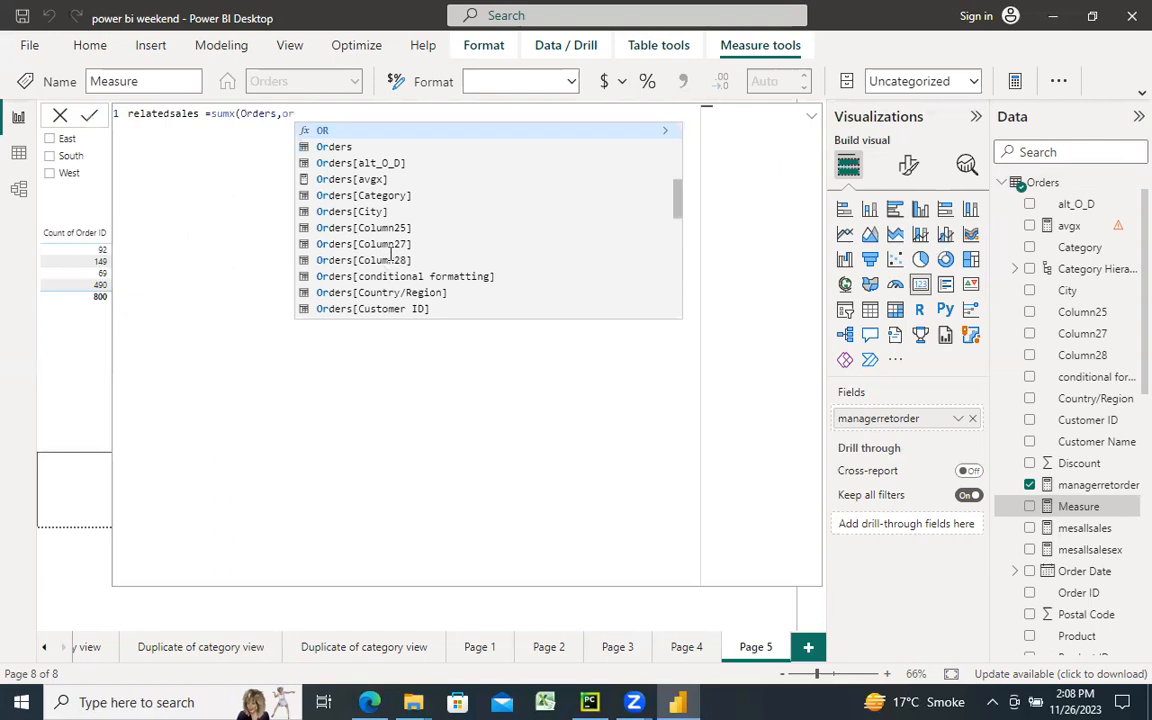
pyautogui.write('s')
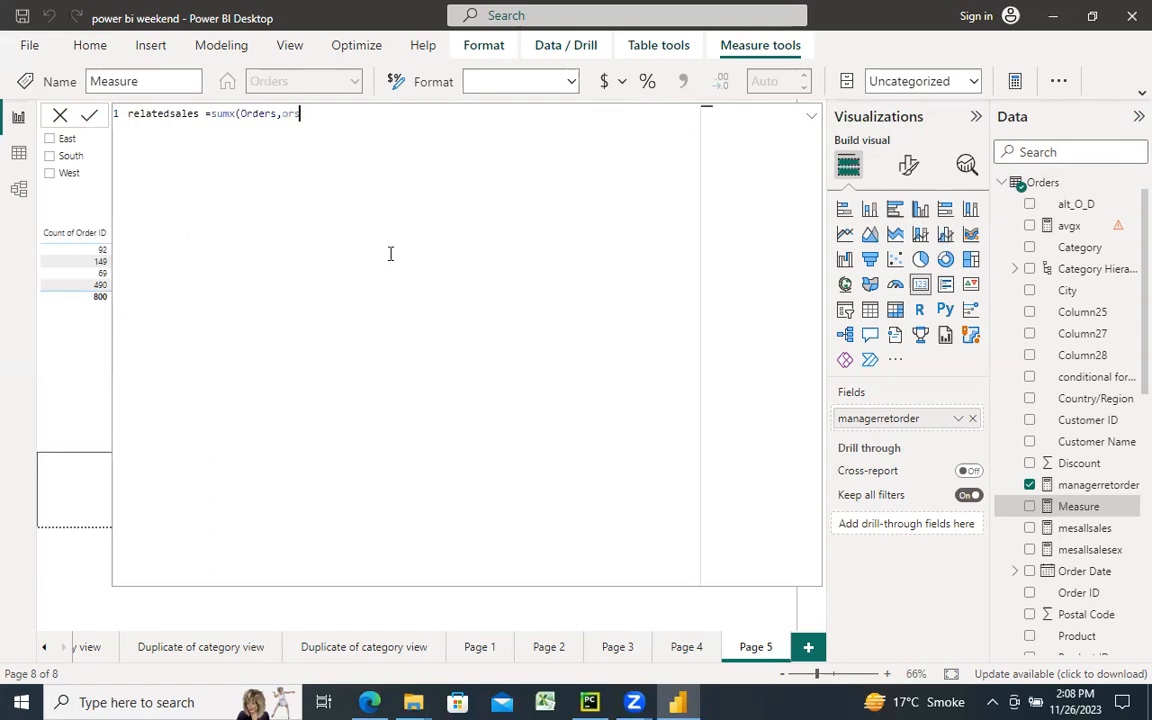
pyautogui.press('BackSpace')
pyautogui.write('de')
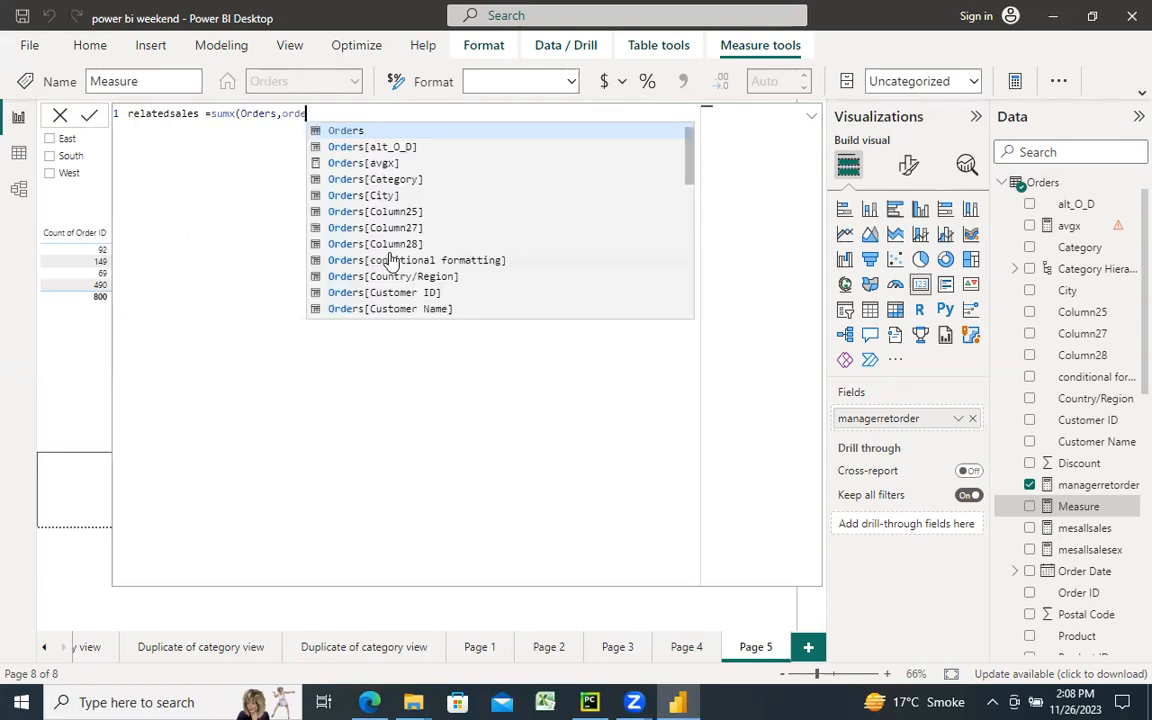
pyautogui.write('rs')
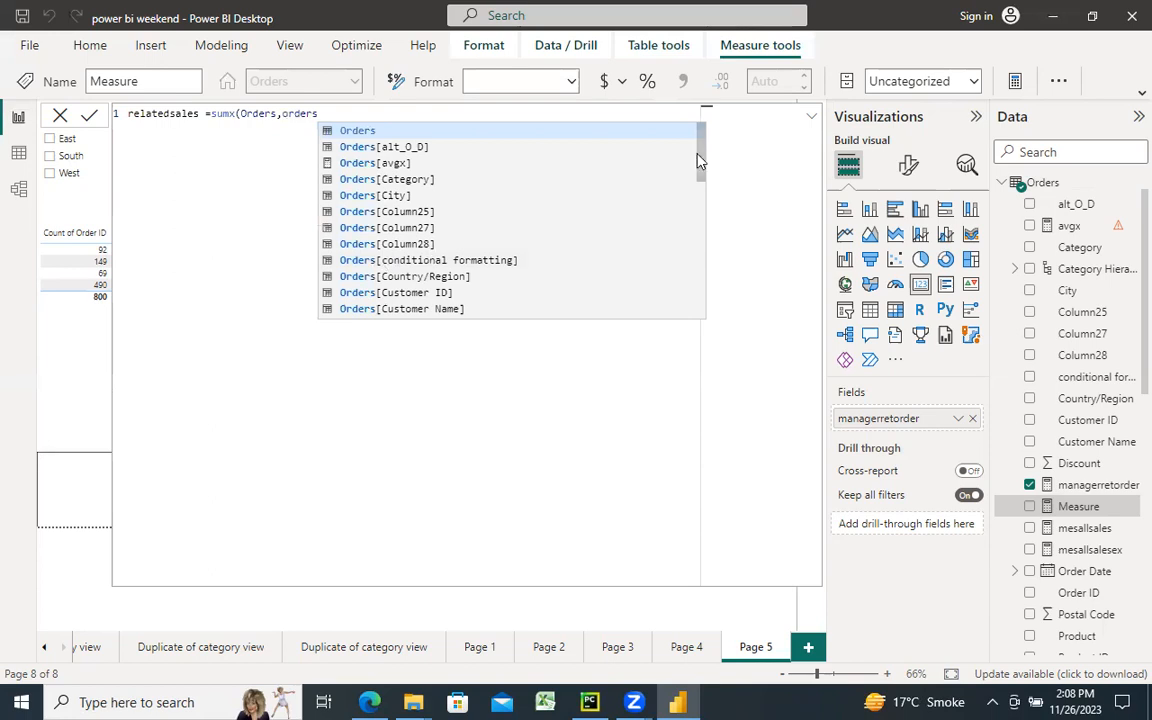
pyautogui.click(705, 243)
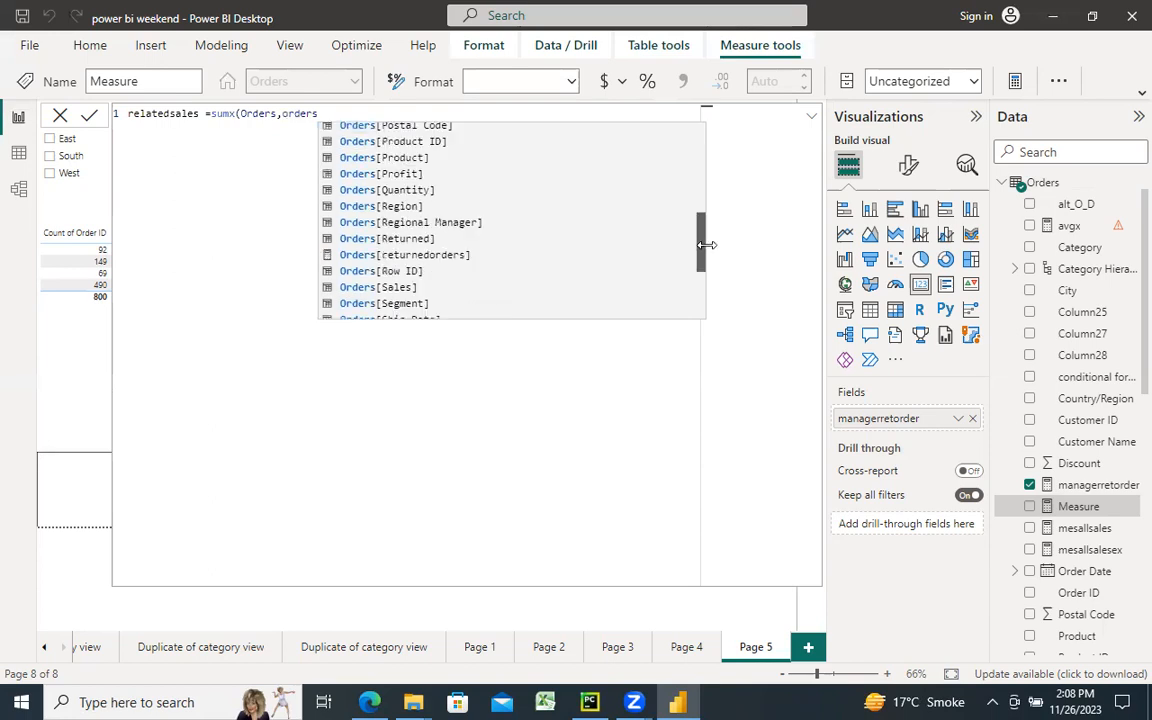
pyautogui.click(408, 288)
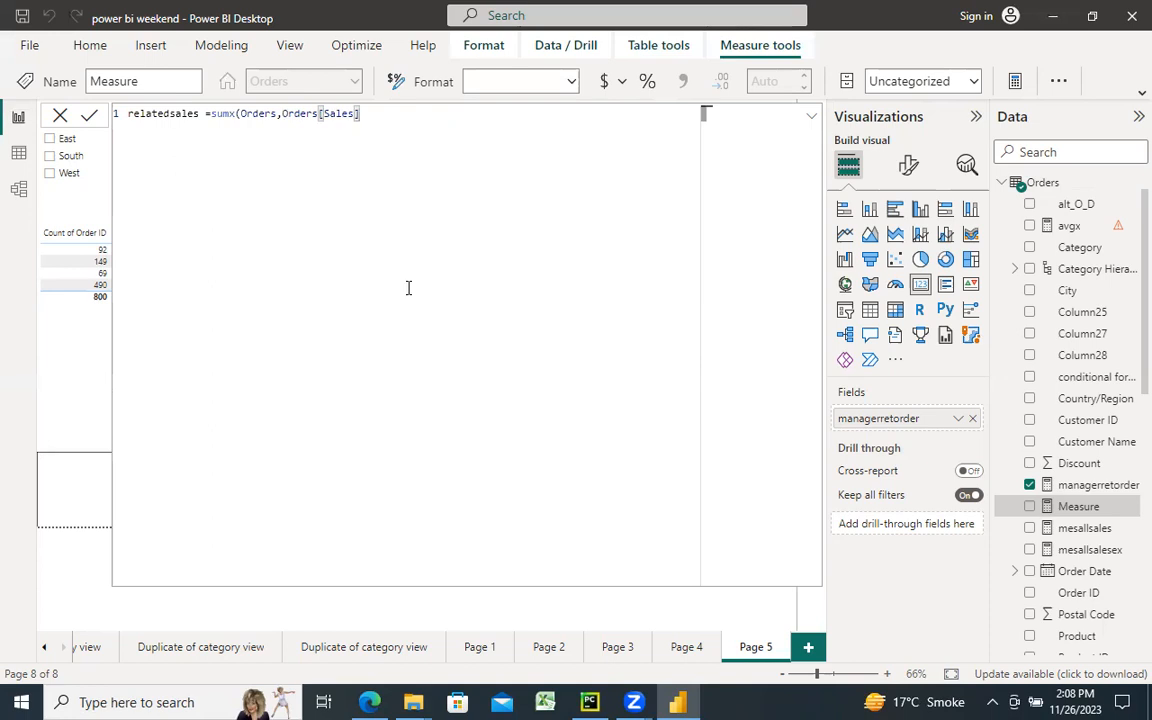
# Extend the SUMX expression so that Orders[Sales] is divided by RELATED('Table'[TikSize])
pyautogui.write('*rela')
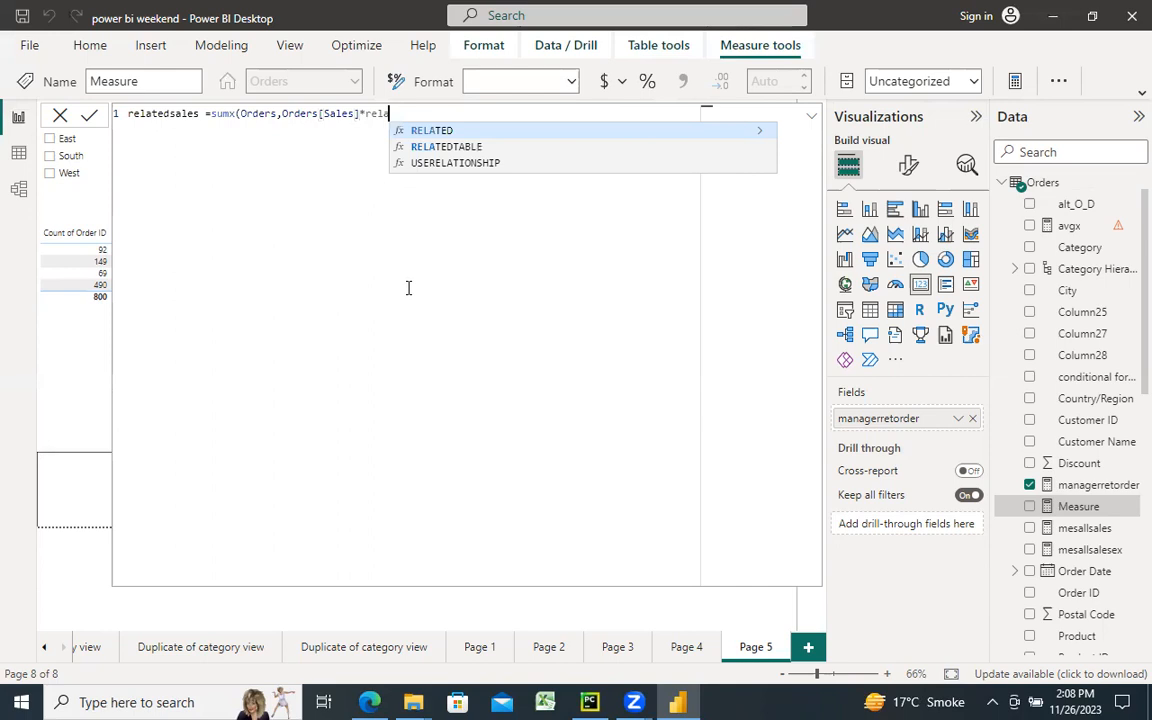
pyautogui.press('Tab')
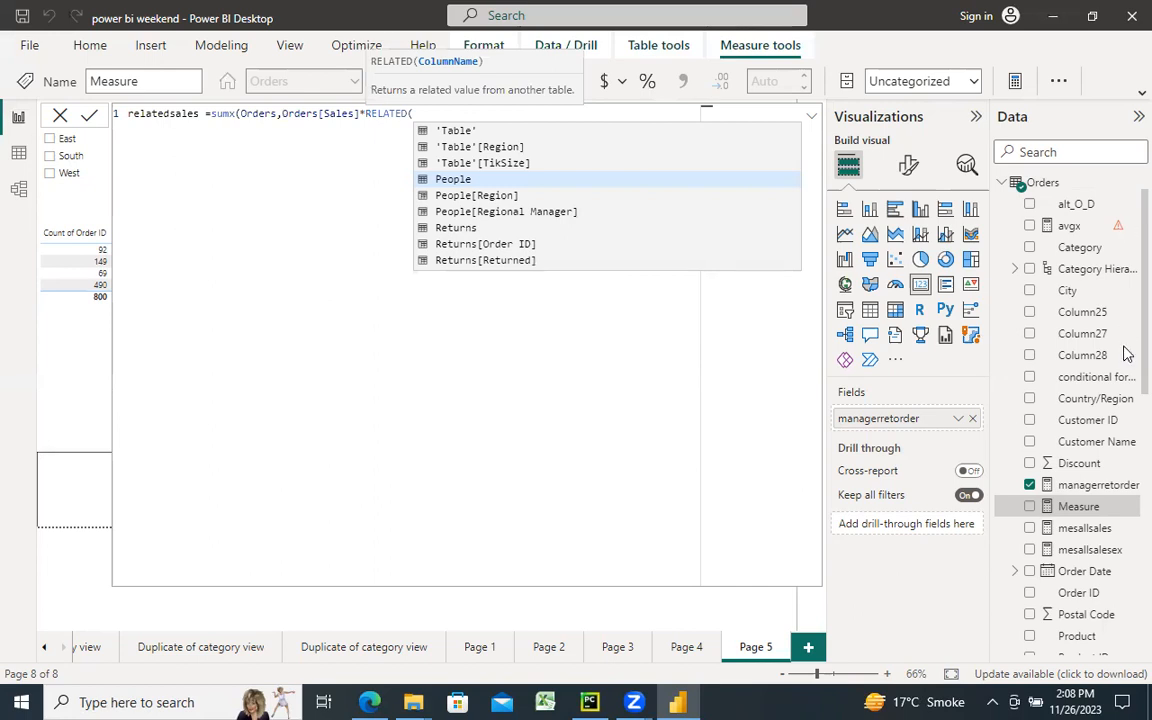
pyautogui.scroll(-6, 1127, 353)
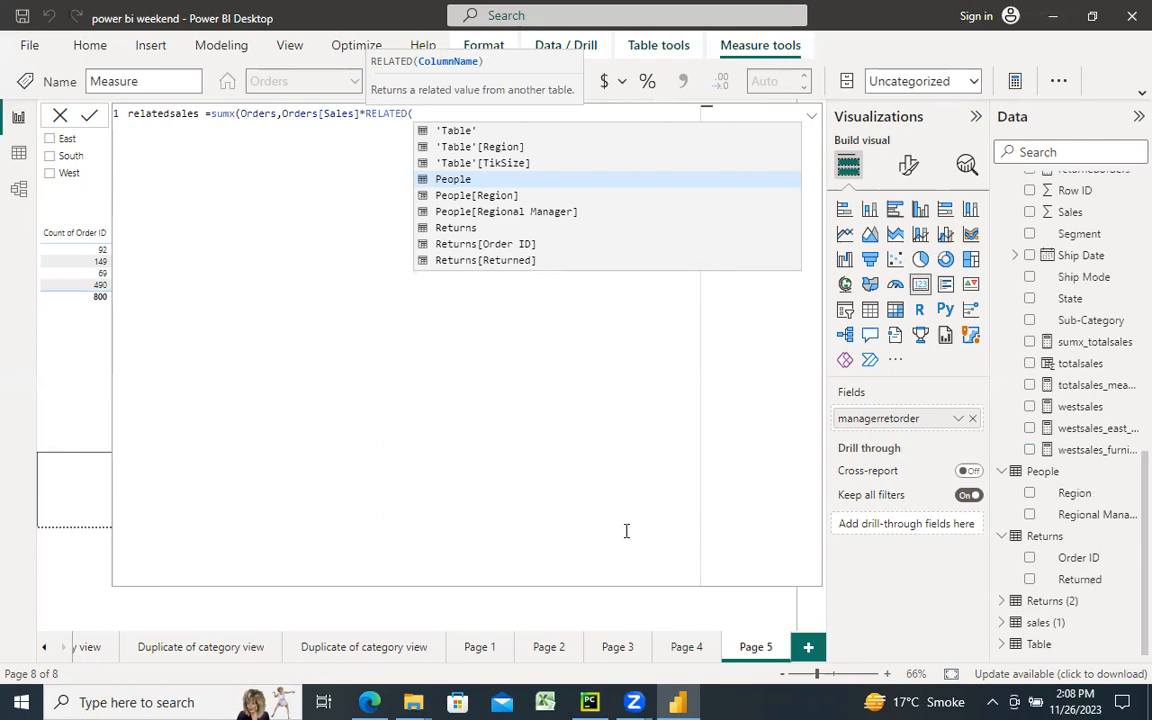
pyautogui.click(459, 162)
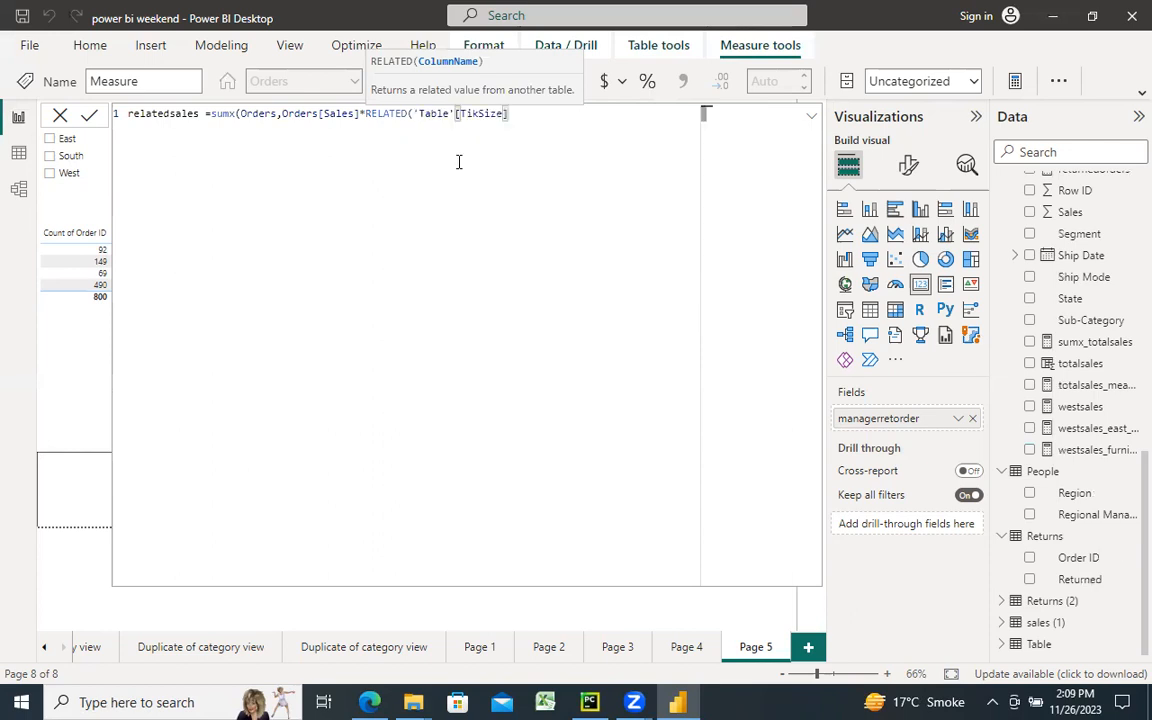
pyautogui.click(368, 113)
pyautogui.press('BackSpace')
pyautogui.write('/')
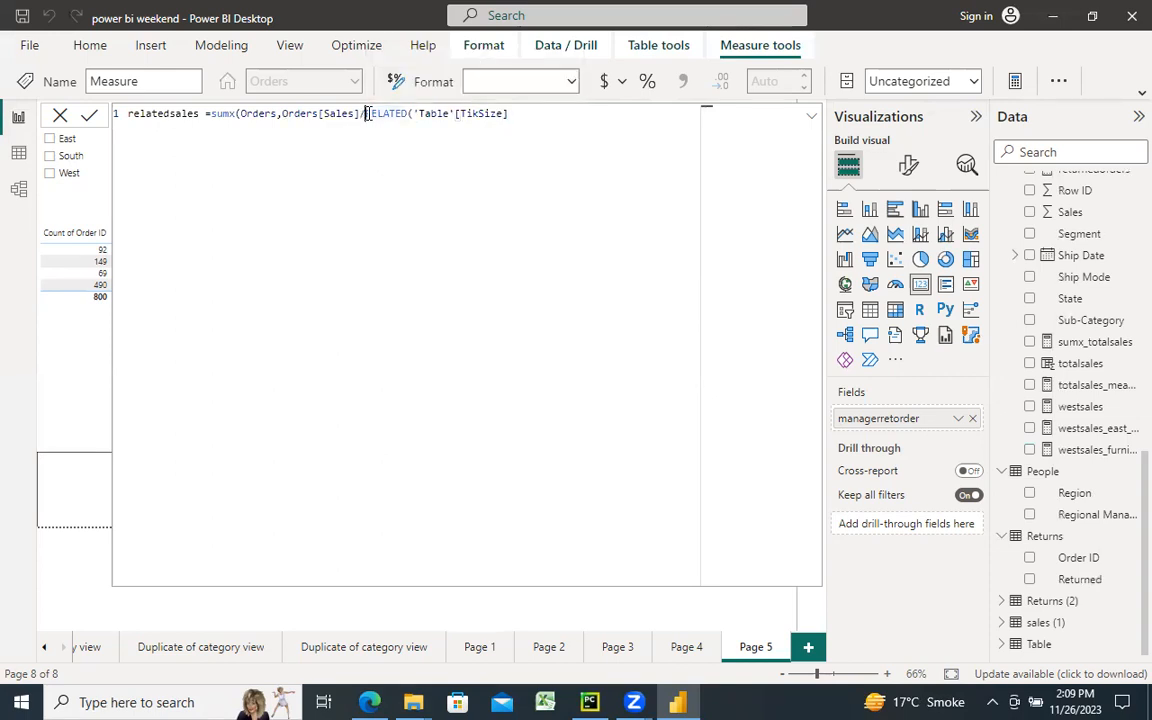
# Close both parentheses of the relatedsales formula, commit the measure and leave the formula editor
pyautogui.click(527, 113)
pyautogui.write('))')
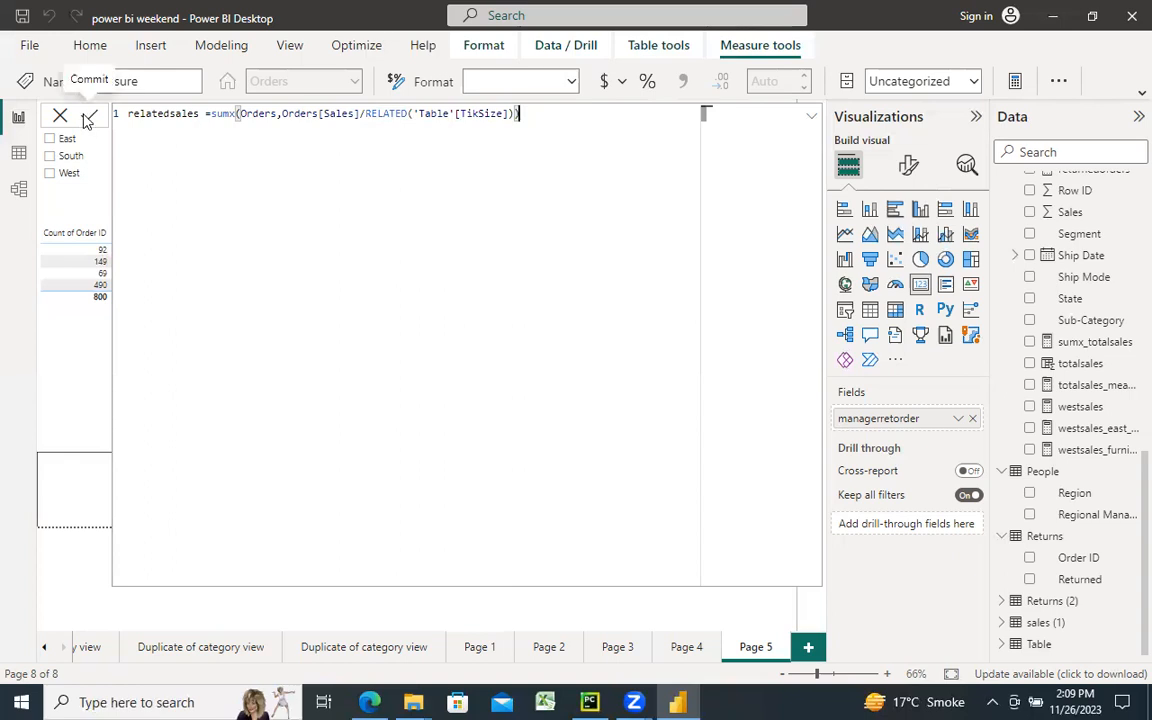
pyautogui.click(88, 118)
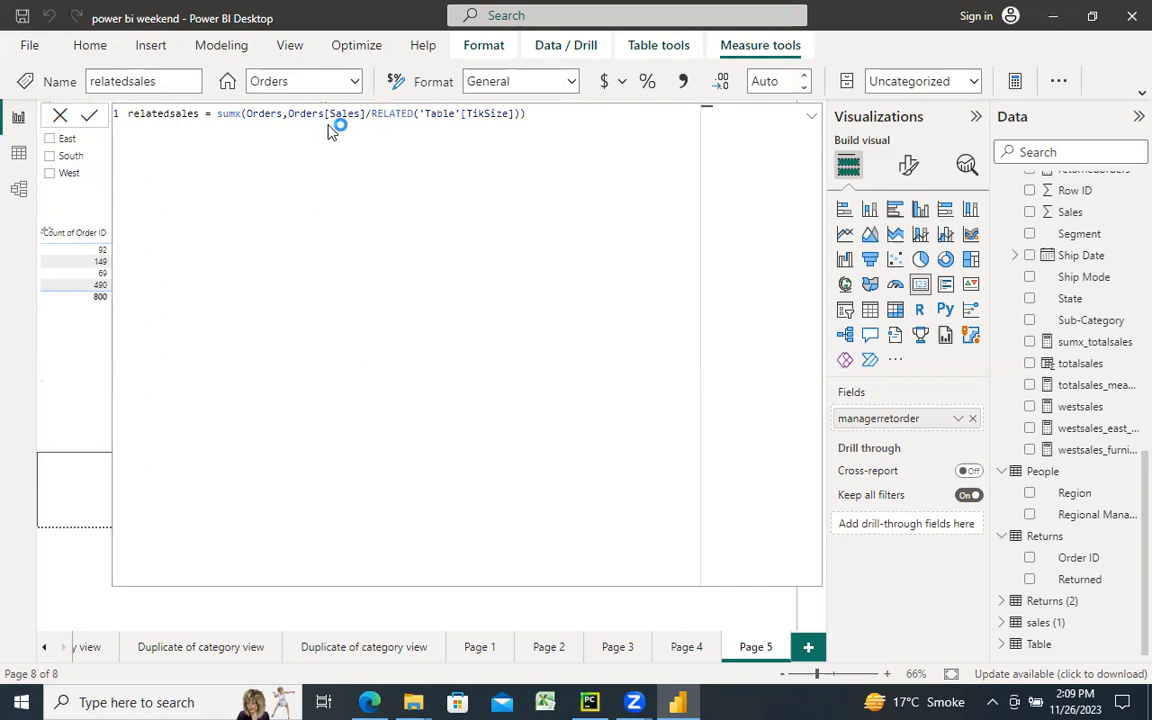
pyautogui.click(89, 118)
pyautogui.click(58, 117)
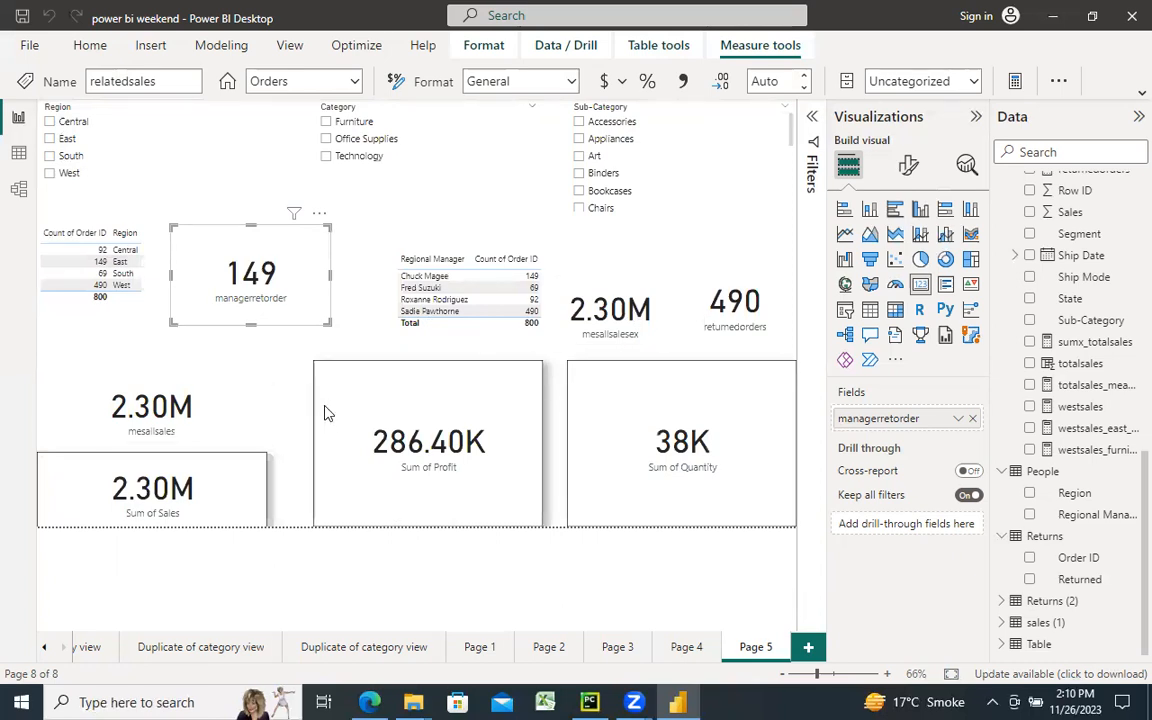
# Shrink the Sum of Profit card toward its lower-right corner to free canvas space, and deselect it
pyautogui.click(340, 370)
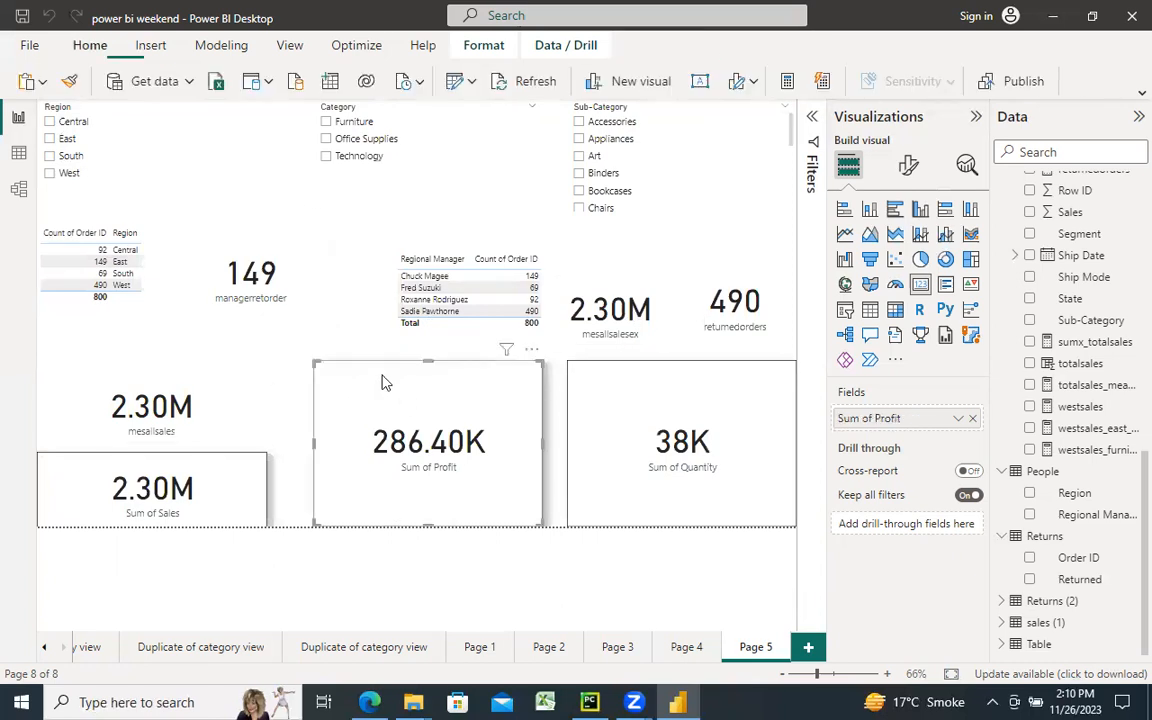
pyautogui.moveTo(315, 362); pyautogui.dragTo(419, 446)
pyautogui.click(463, 380)
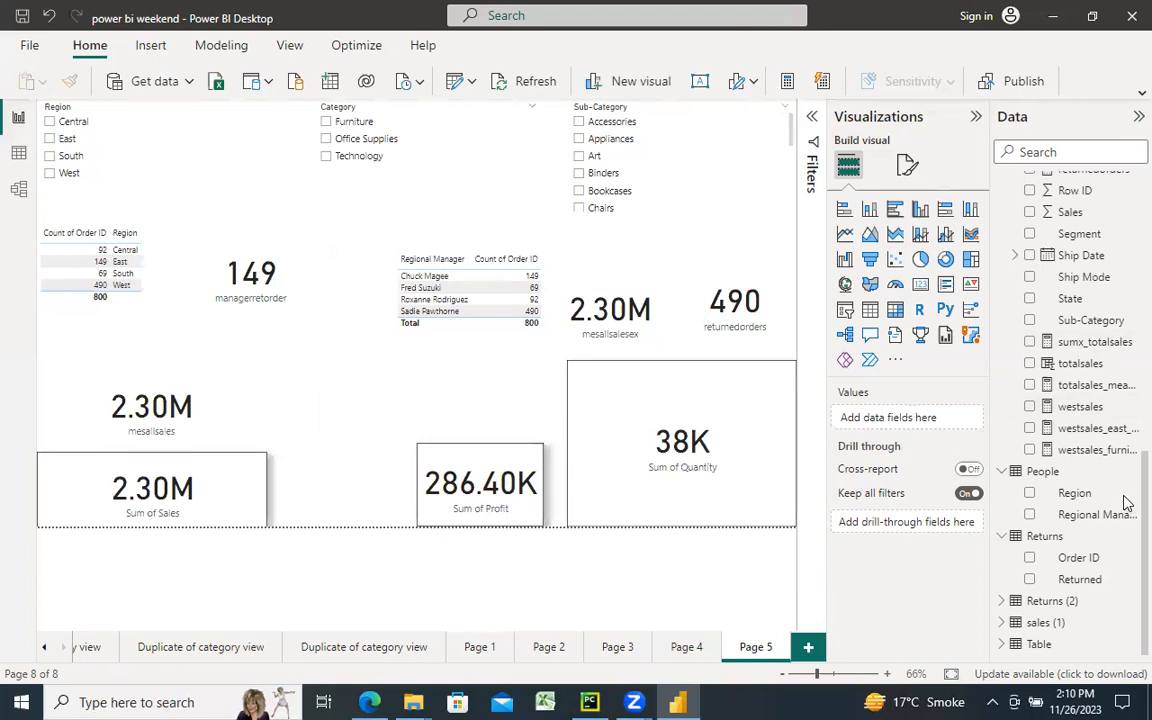
# Add a card visual showing the relatedsales measure, and make it wider and shorter above and beside the Sum of Profit card
pyautogui.scroll(4, 1124, 430)
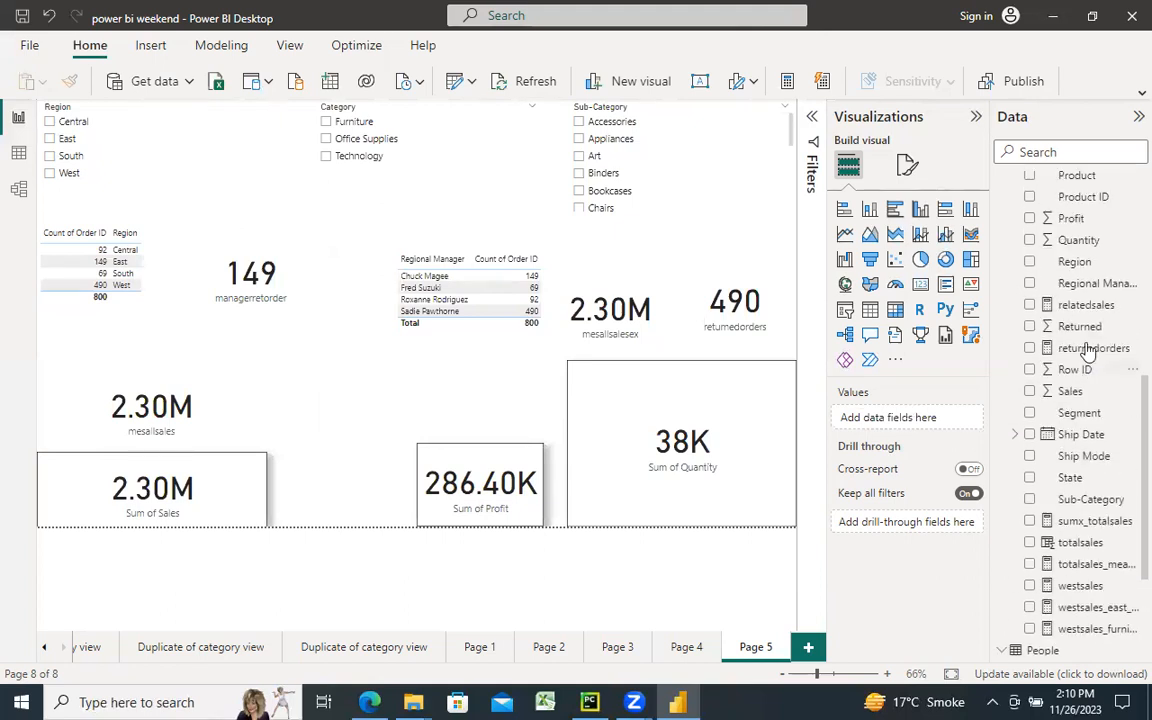
pyautogui.click(1030, 306)
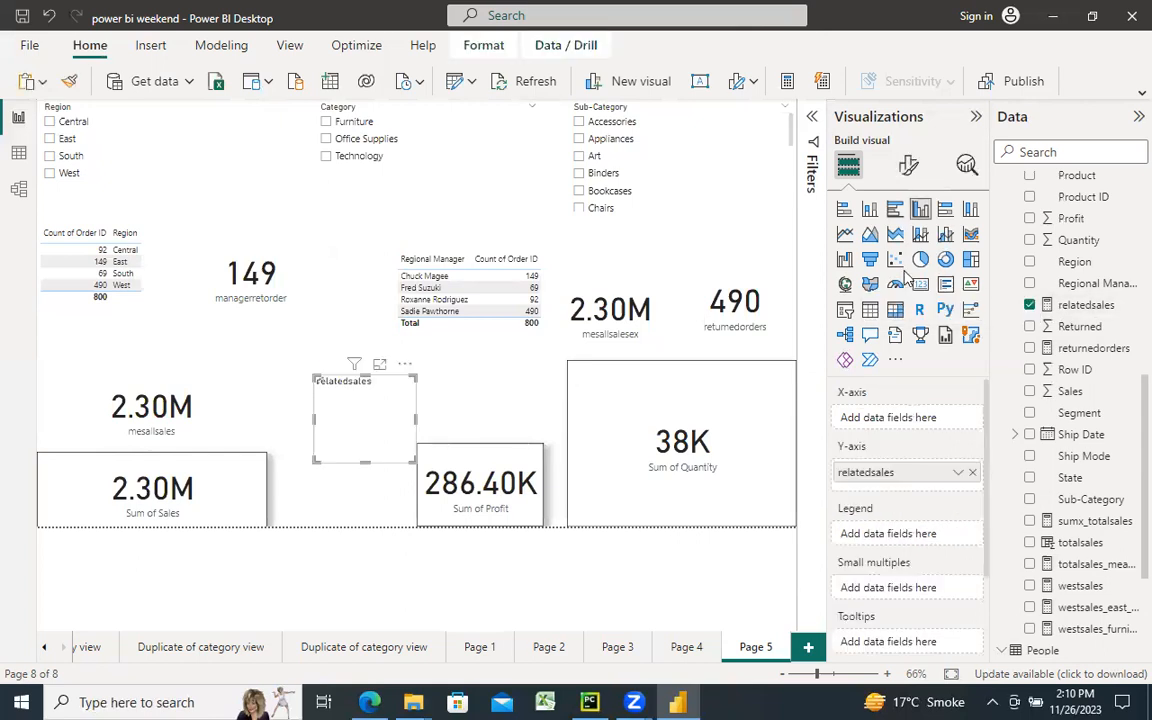
pyautogui.click(920, 287)
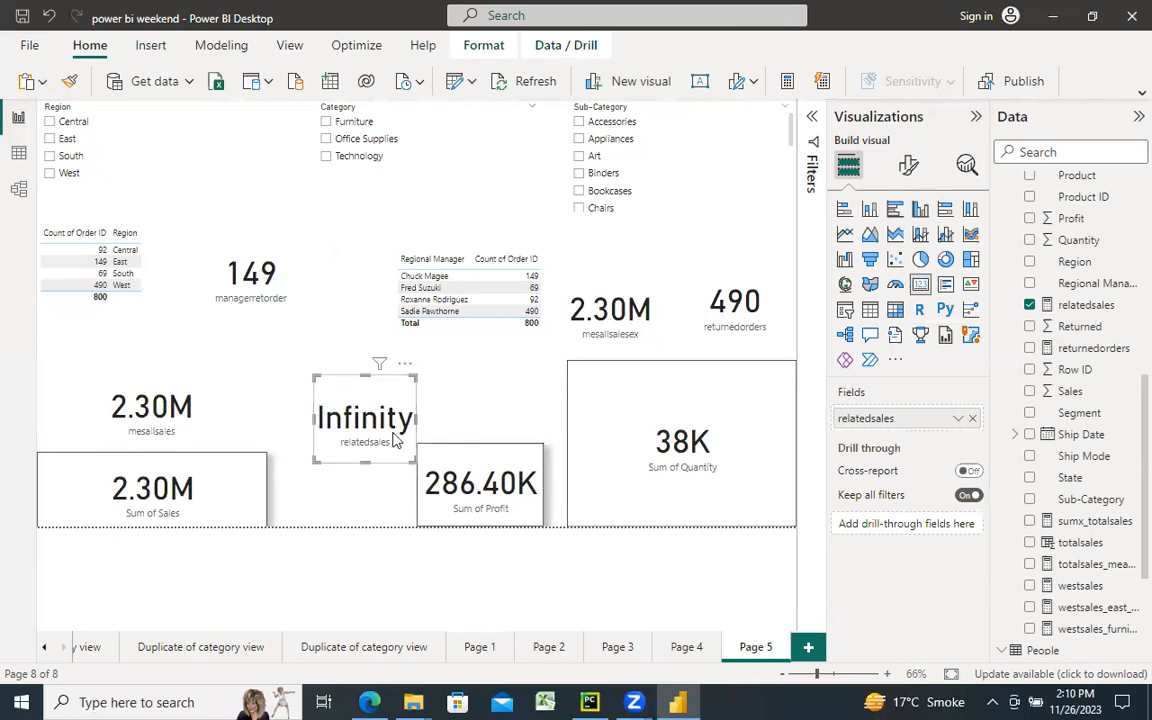
pyautogui.moveTo(313, 374); pyautogui.dragTo(267, 350)
pyautogui.moveTo(338, 459); pyautogui.dragTo(338, 427)
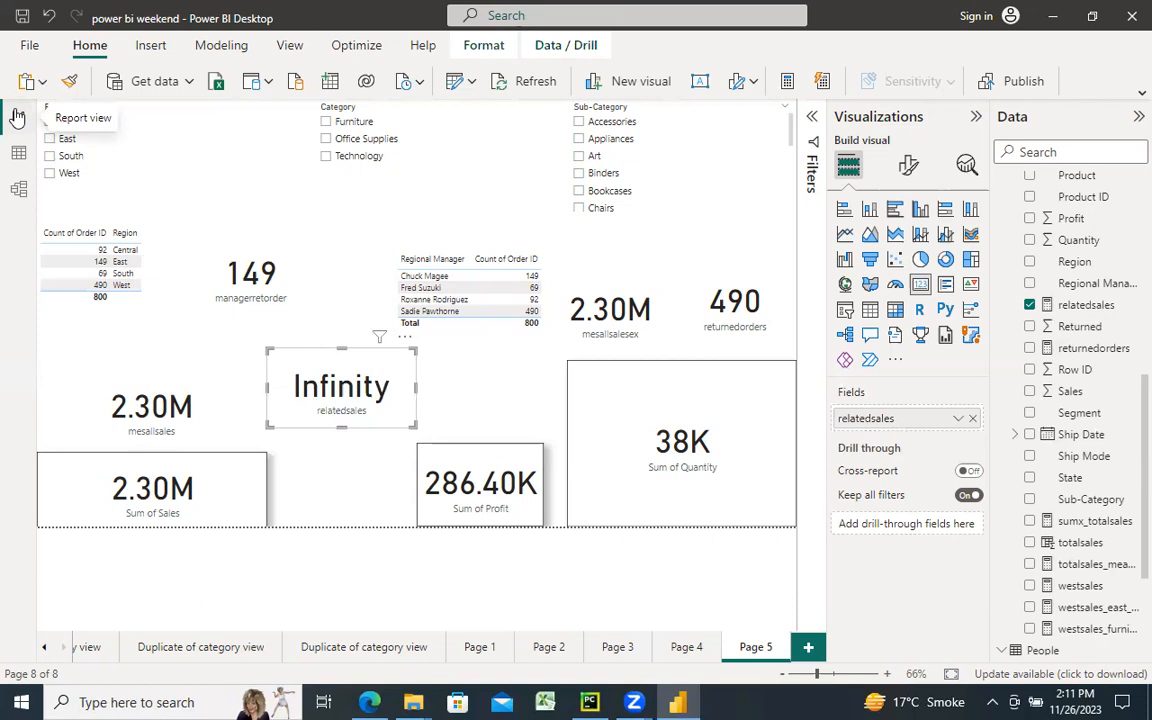
# Open the data of the Orders table, look through its columns and widen the Region column
pyautogui.click(18, 158)
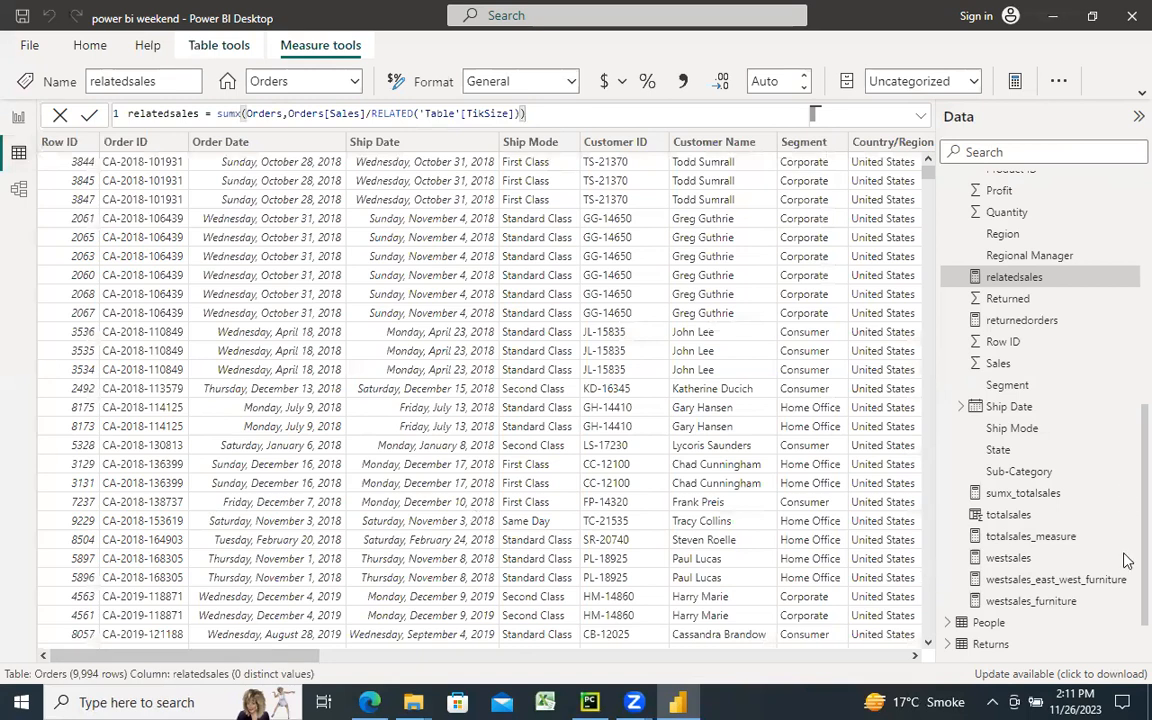
pyautogui.scroll(-1, 1124, 560)
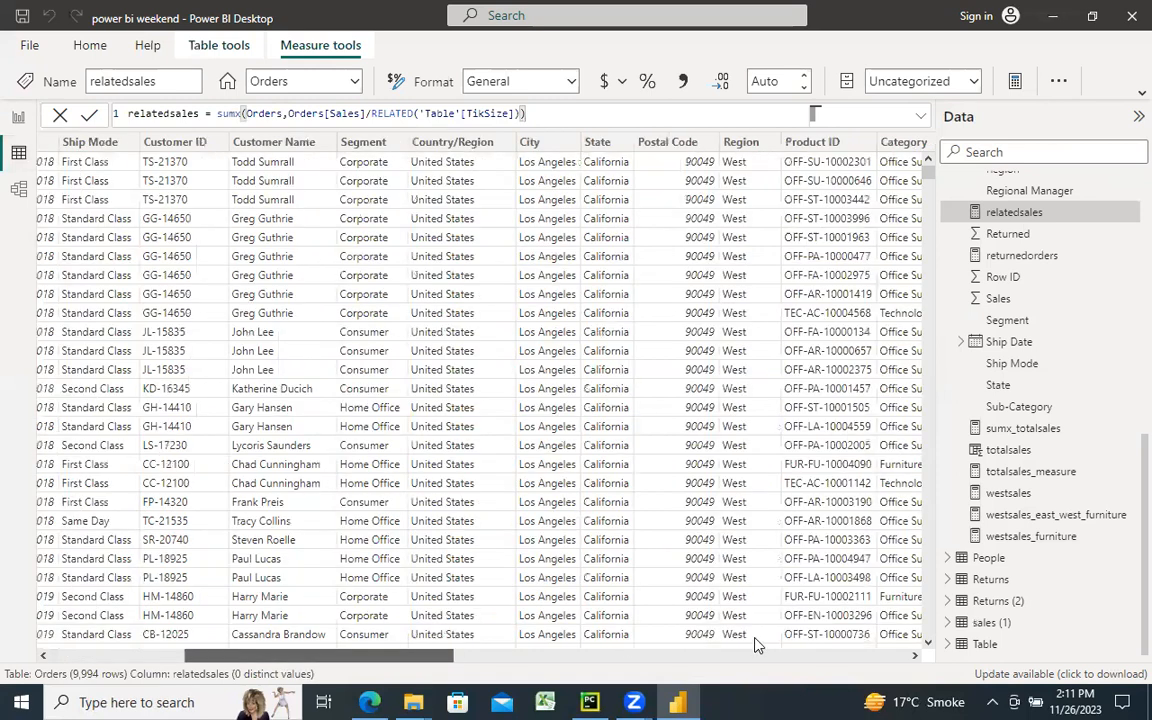
pyautogui.hscroll(10, 780, 600)
pyautogui.hscroll(2, 908, 623)
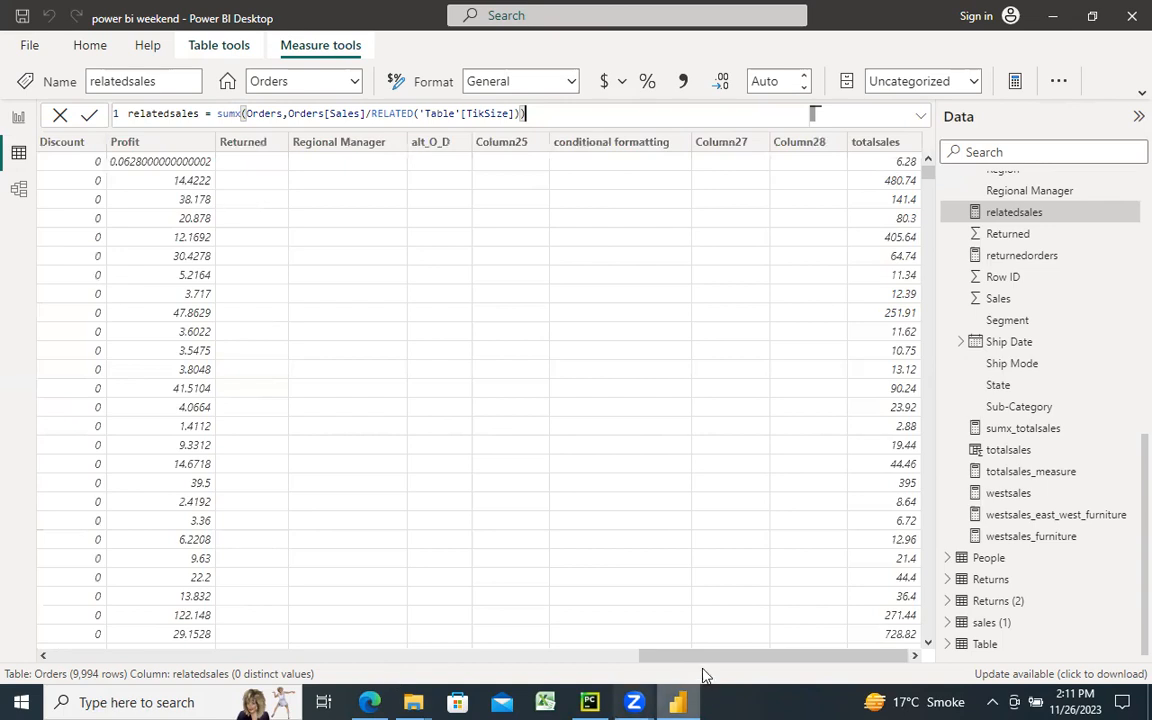
pyautogui.moveTo(712, 660); pyautogui.dragTo(400, 628)
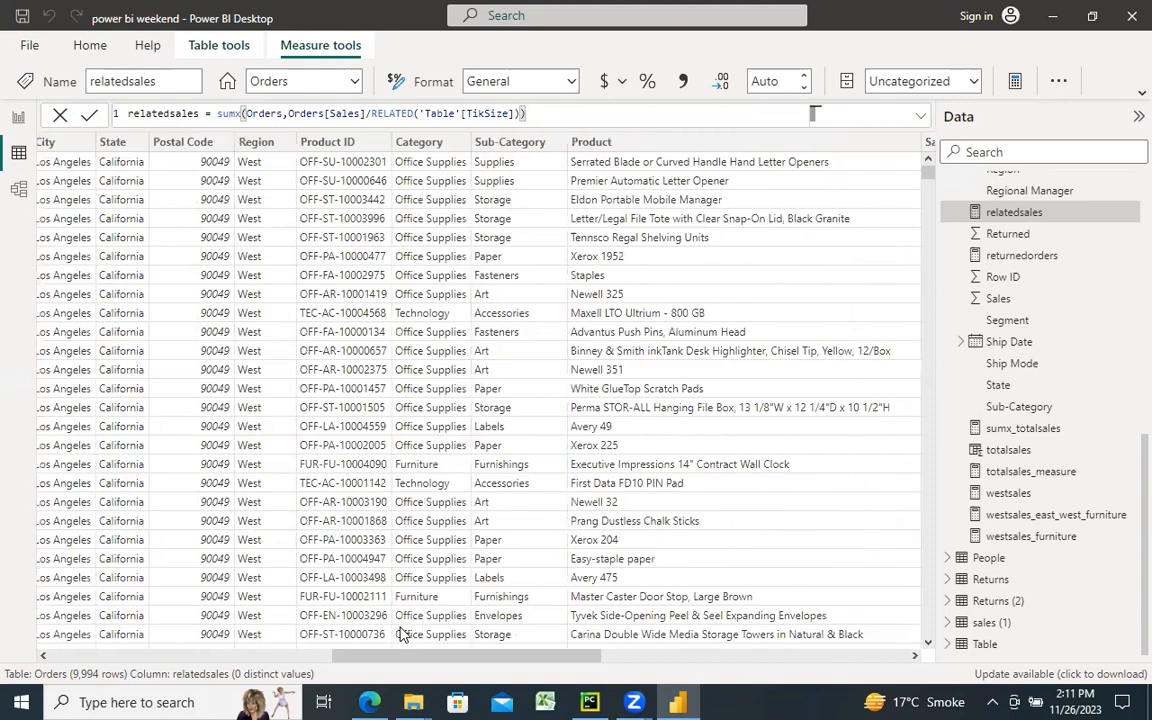
pyautogui.click(256, 143)
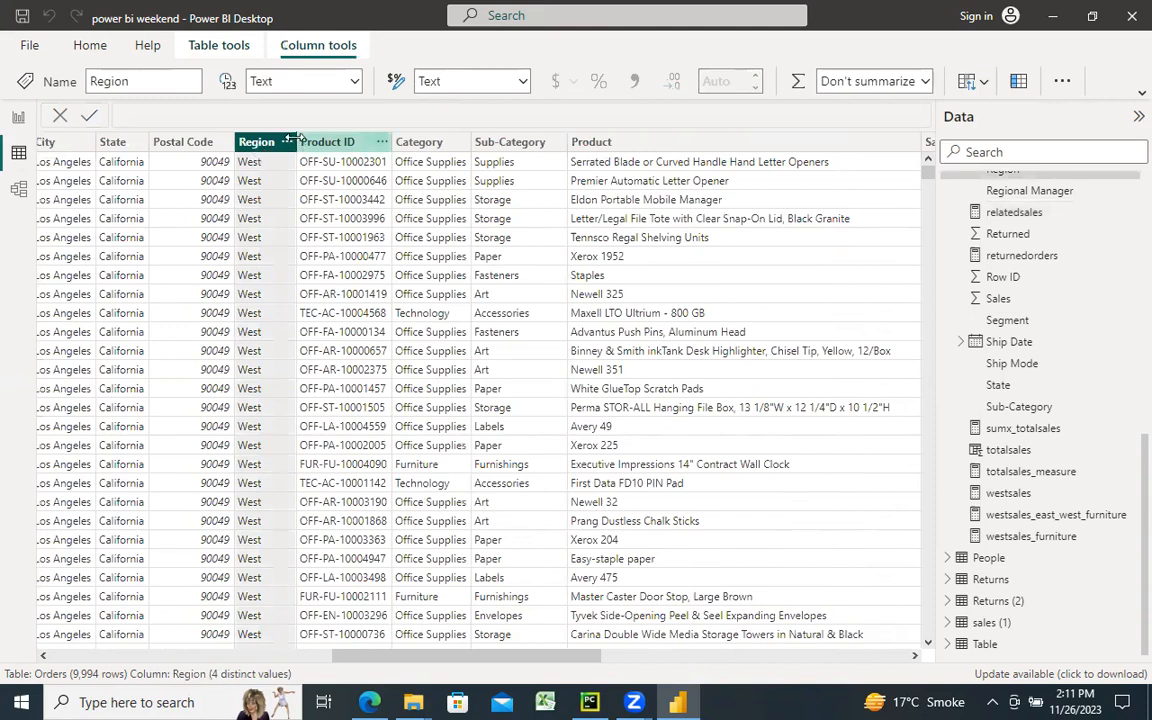
pyautogui.moveTo(297, 141); pyautogui.dragTo(384, 134)
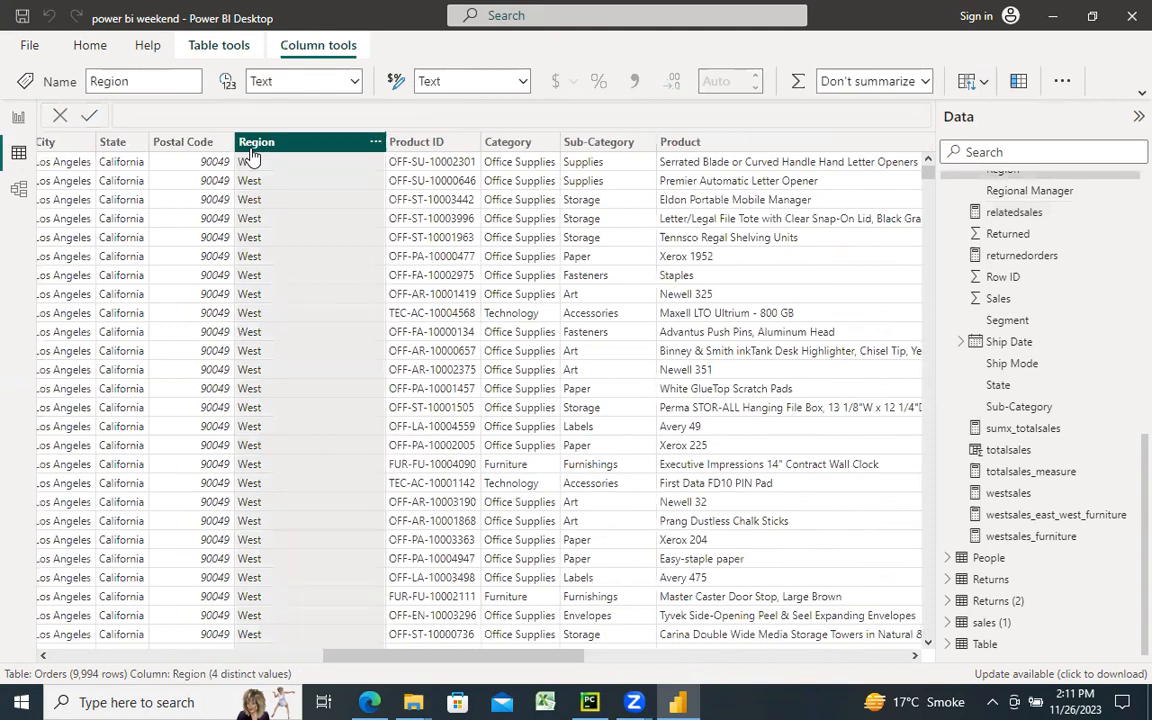
# Check the order counts per region on the report page, and return to the Orders table's data
pyautogui.click(19, 118)
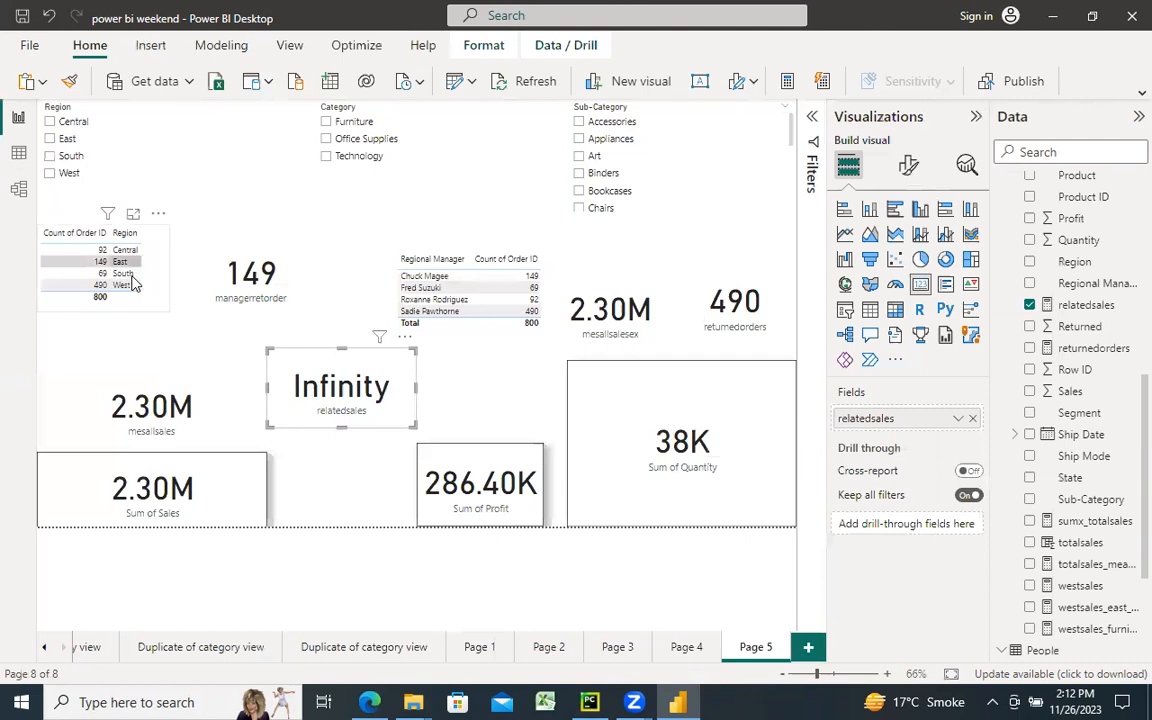
pyautogui.click(19, 157)
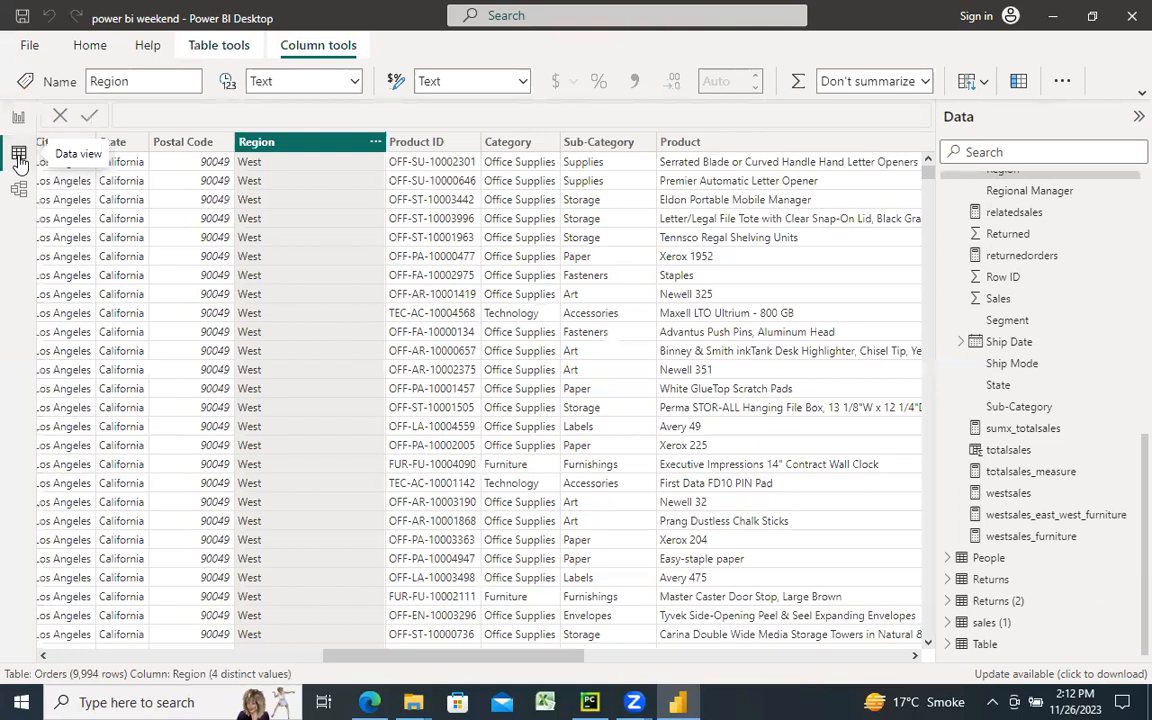
# Check the remaining Orders columns, and open the data of the table named Table with its Region and TikSize columns
pyautogui.moveTo(450, 655); pyautogui.dragTo(995, 655)
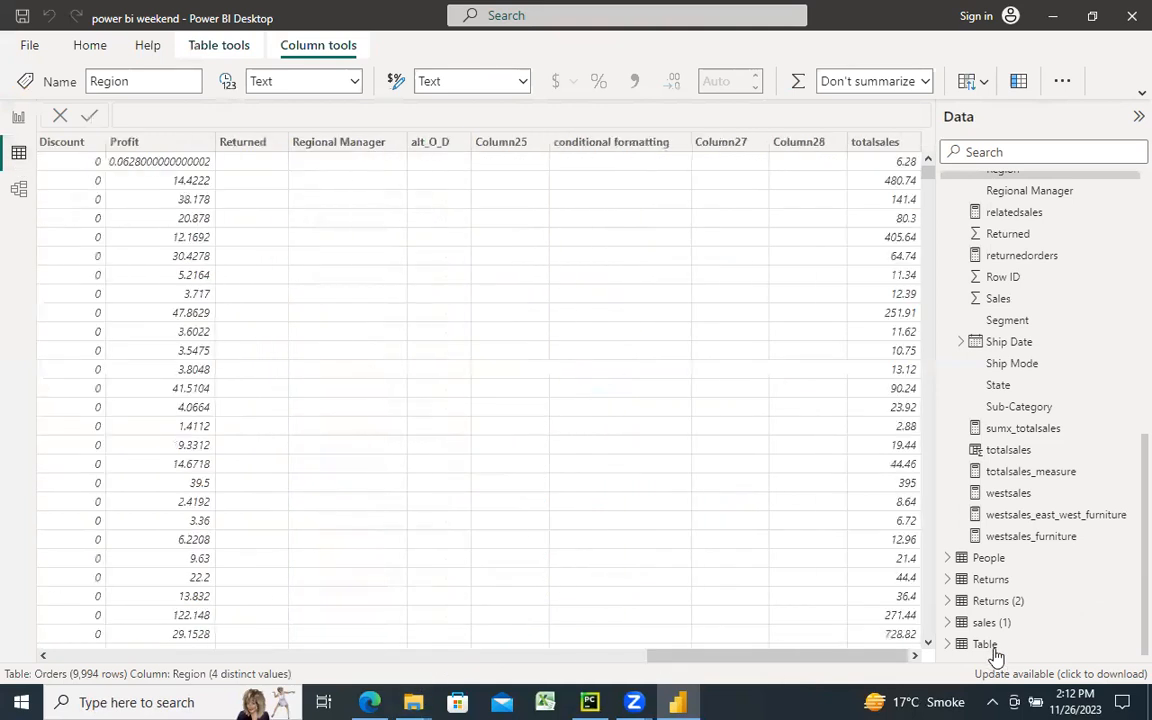
pyautogui.doubleClick(990, 647)
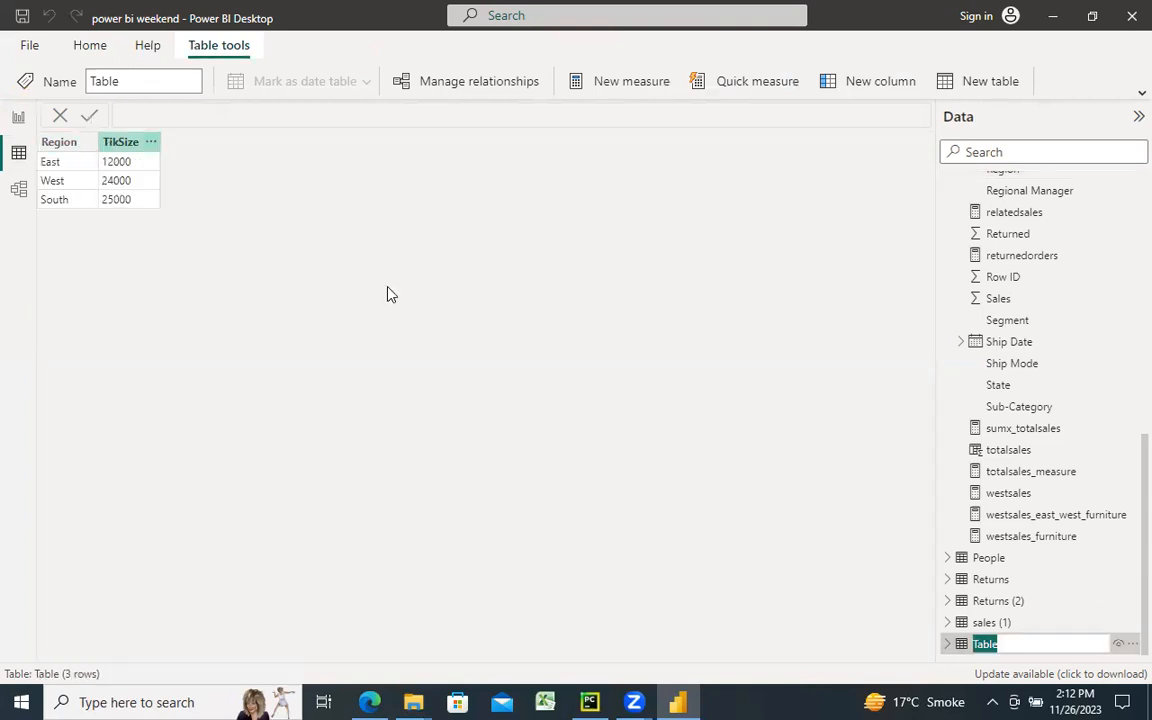
pyautogui.click(948, 646)
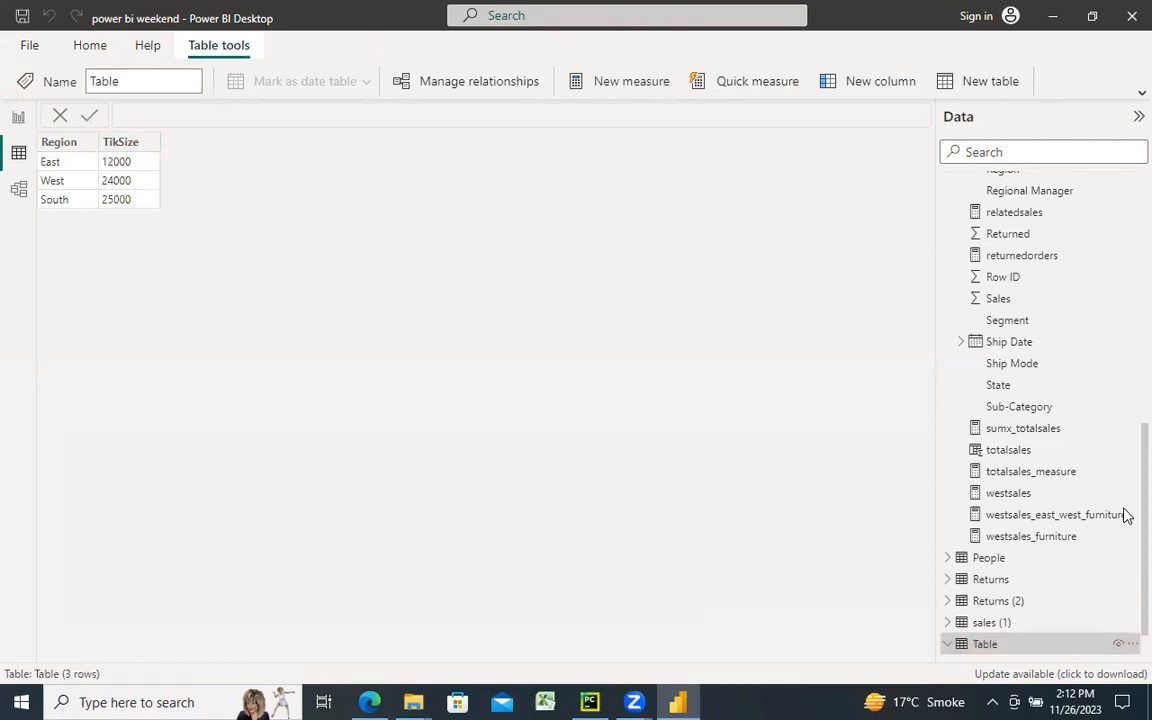
# Look at the query of the table named Table in Power Query Editor, and close the editor without changing anything
pyautogui.click(1127, 603)
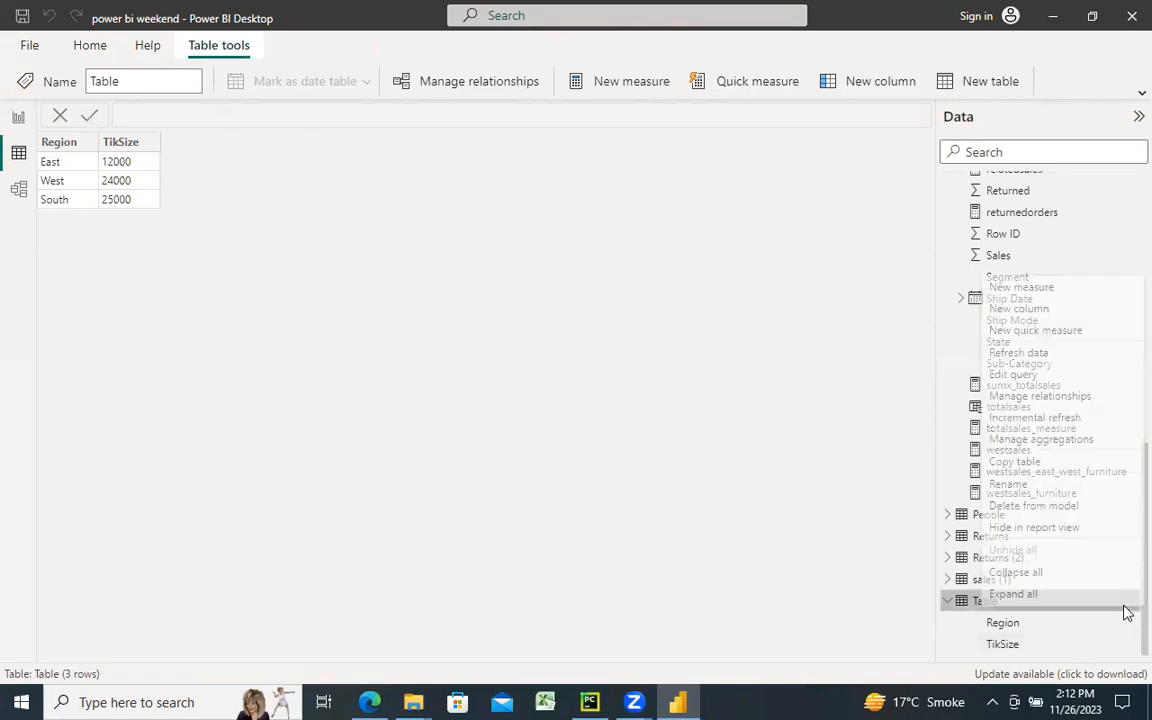
pyautogui.click(1025, 376)
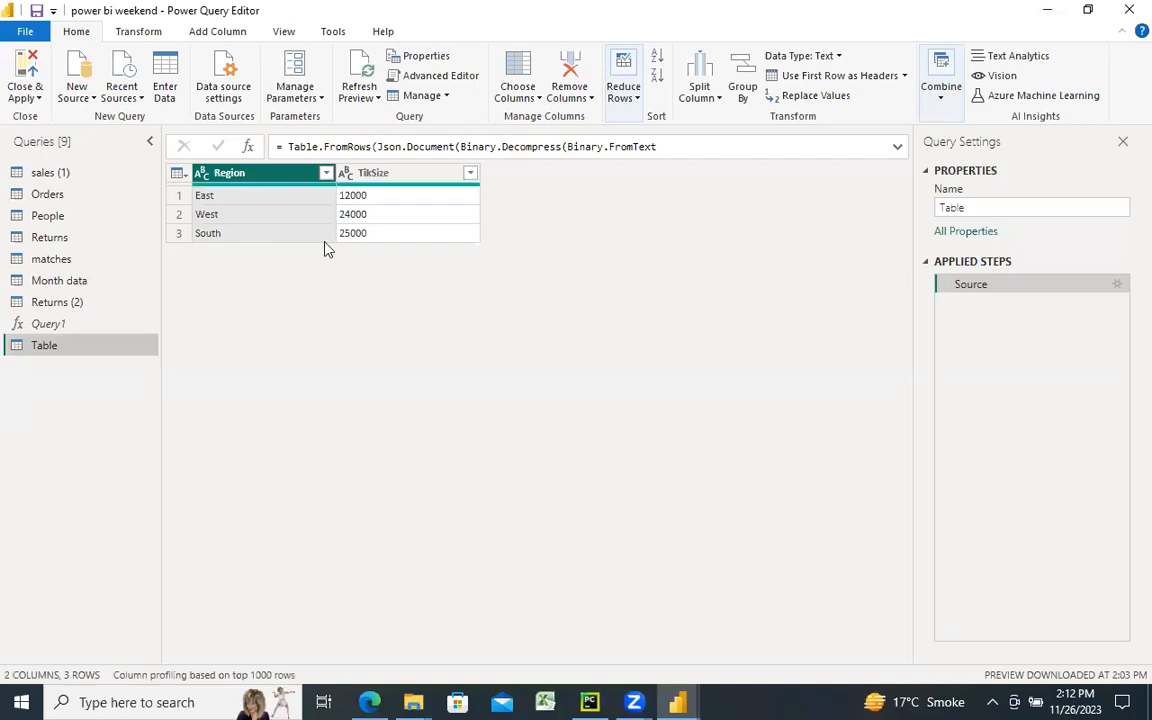
pyautogui.click(1128, 12)
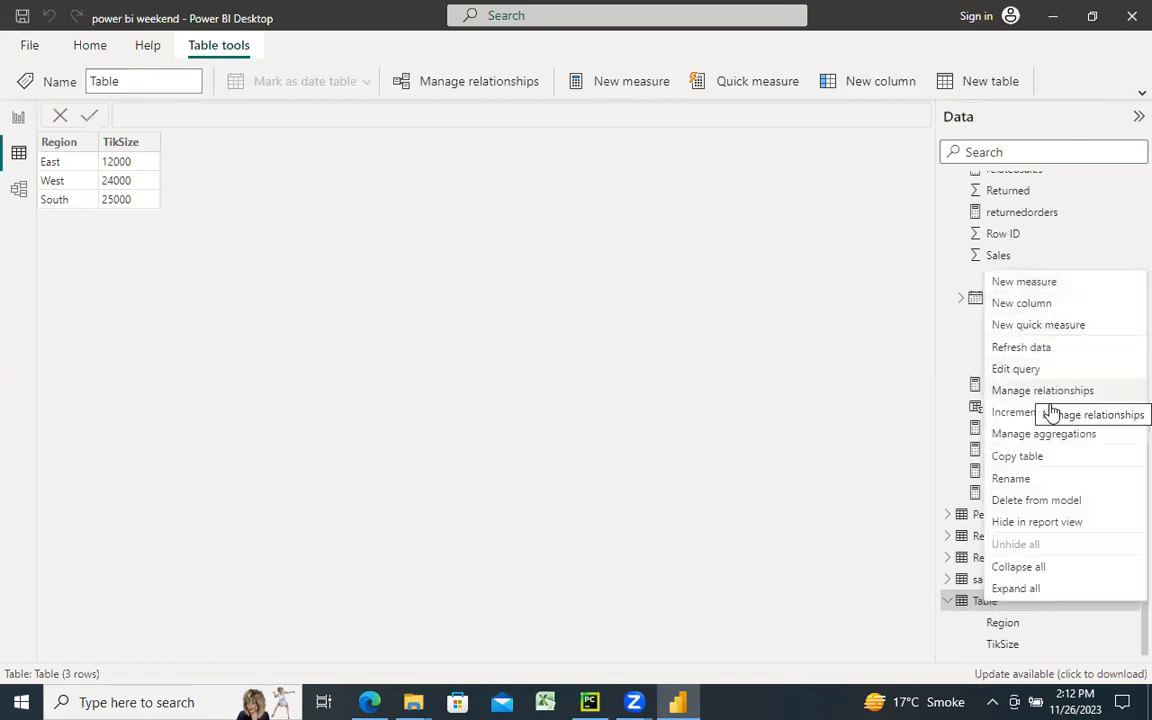
pyautogui.click(896, 622)
# Examine the Region values of the table named Table, and look through the options available for that table
pyautogui.click(993, 602)
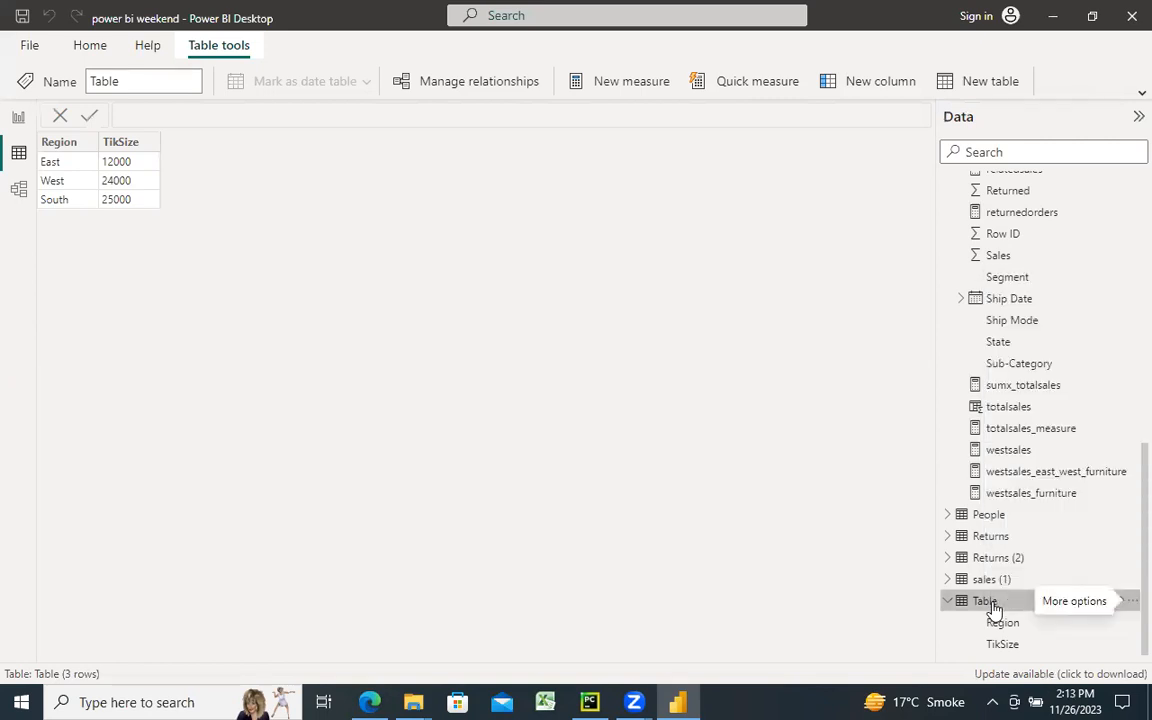
pyautogui.click(993, 601)
pyautogui.click(948, 606)
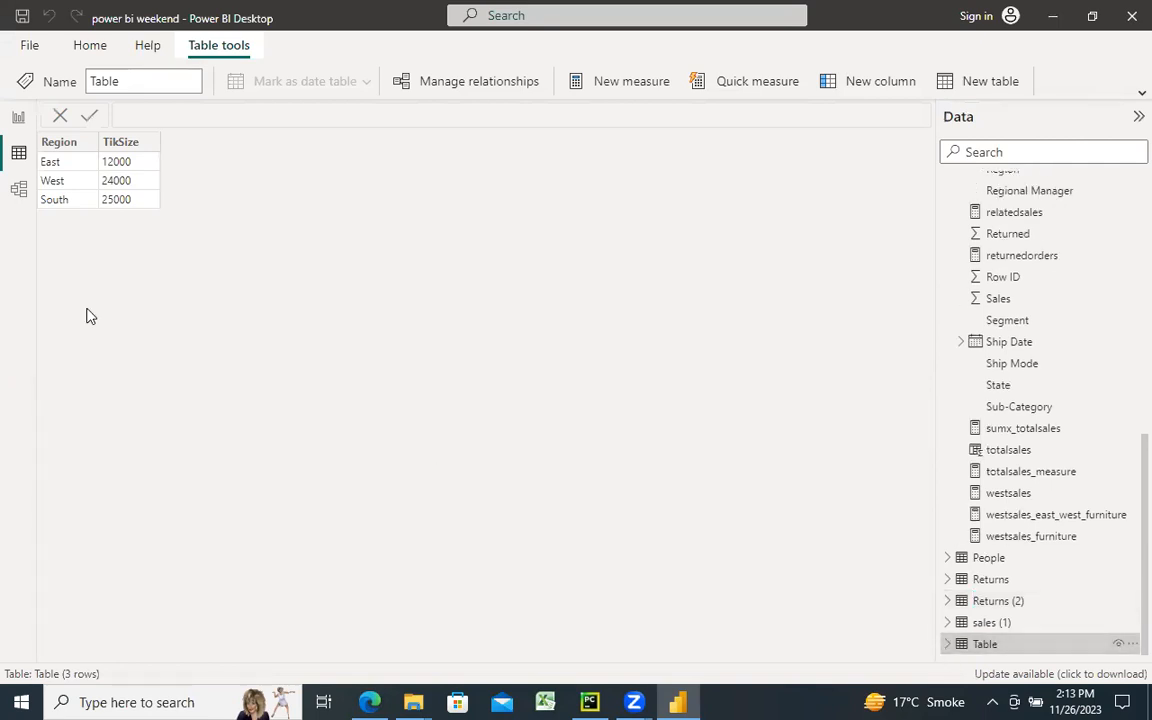
pyautogui.click(80, 197)
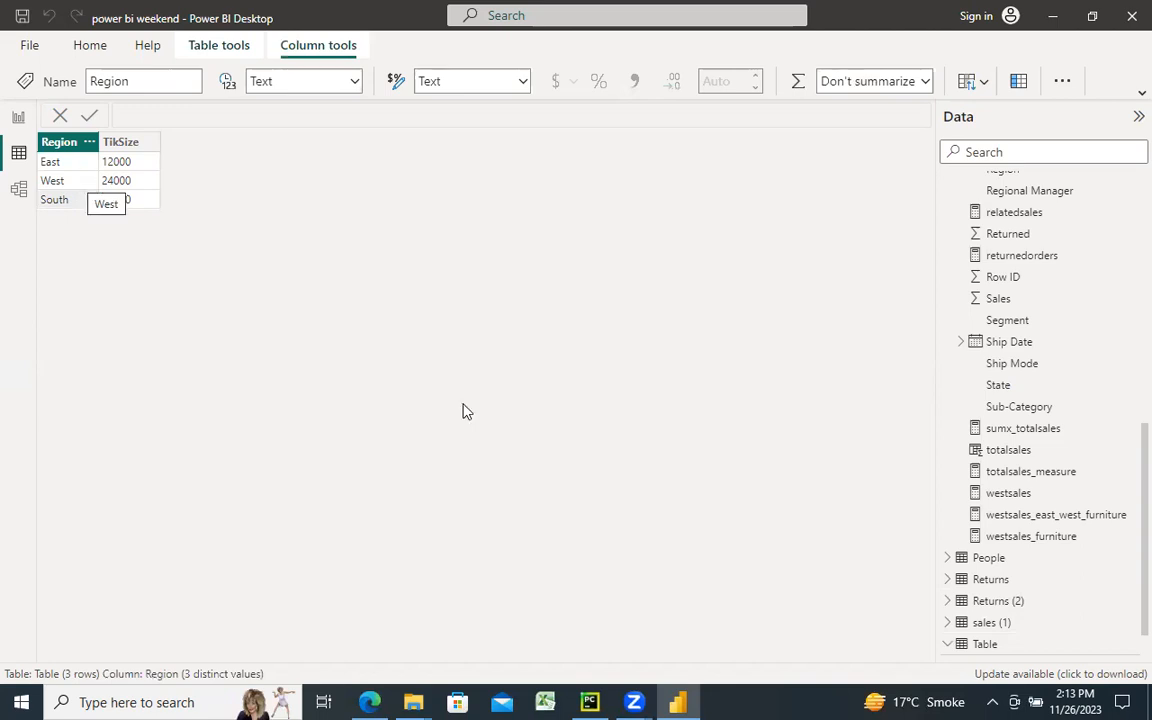
pyautogui.scroll(-1, 1124, 545)
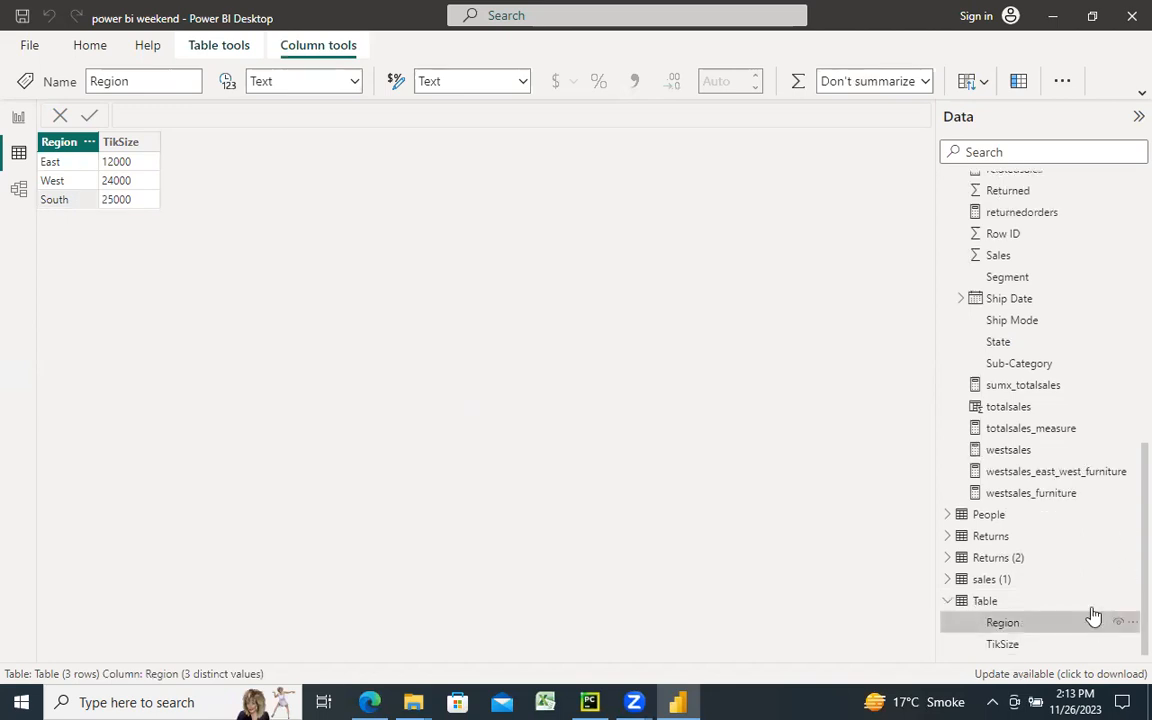
pyautogui.click(1128, 606)
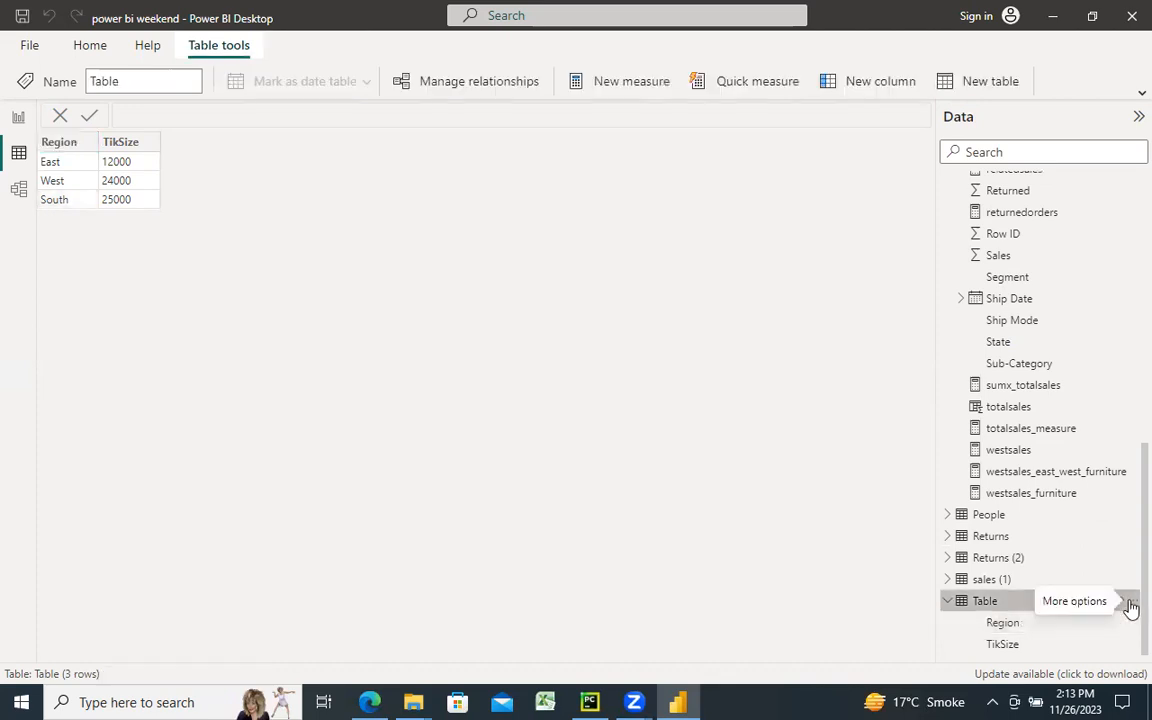
pyautogui.click(1130, 606)
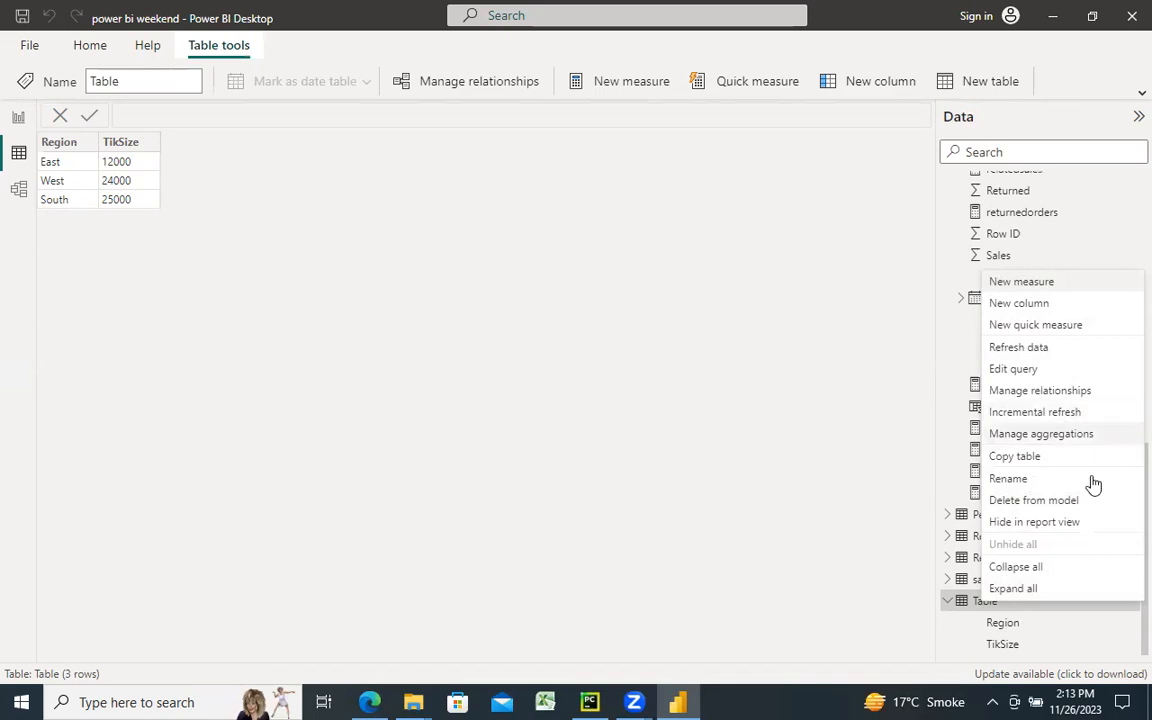
# Return to the report page, find the table named Table among the fields, and look through its options and tools
pyautogui.click(18, 118)
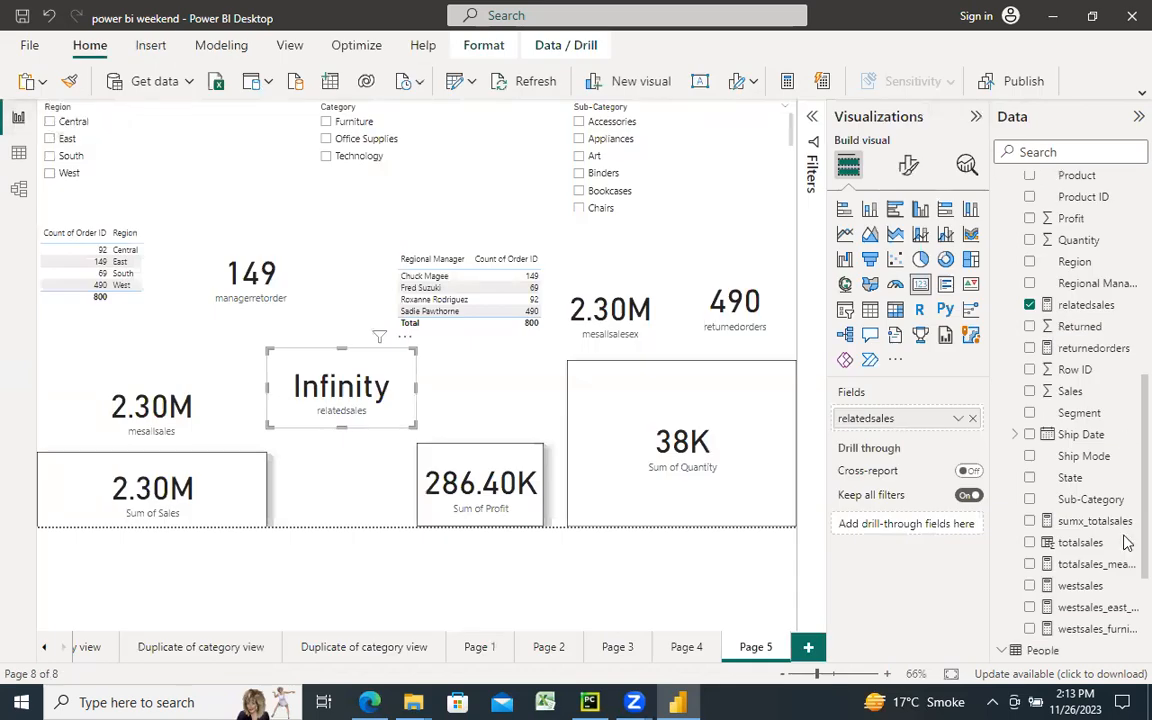
pyautogui.scroll(-3, 1015, 546)
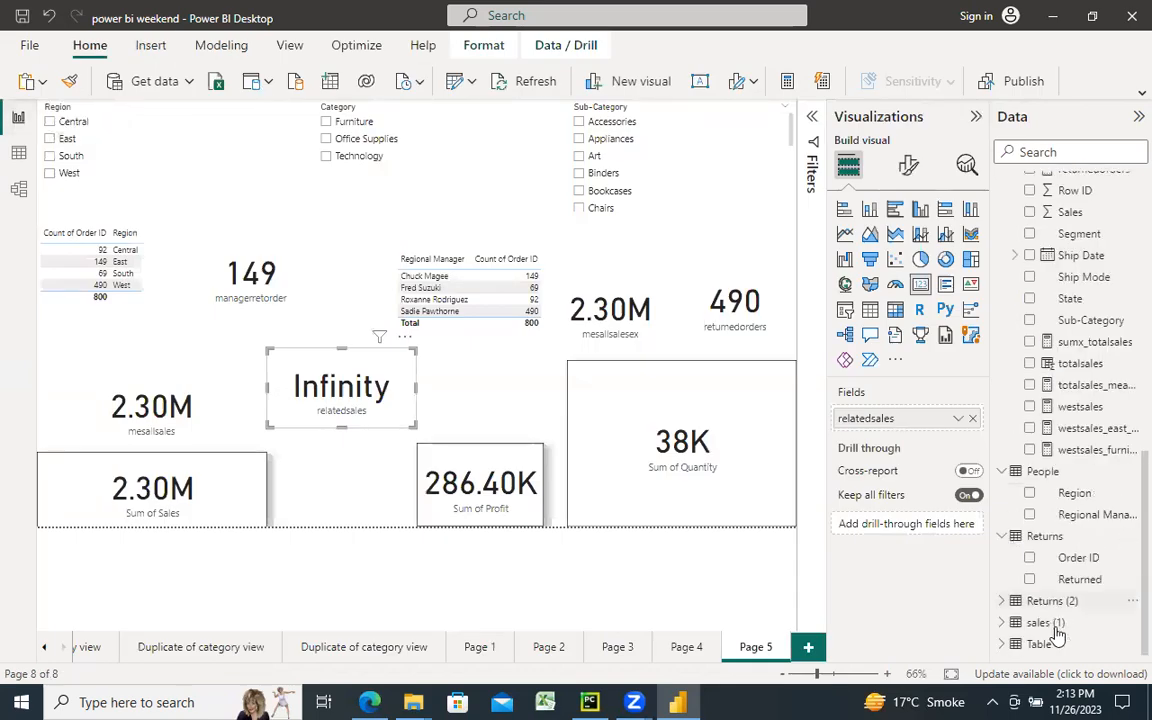
pyautogui.click(1128, 648)
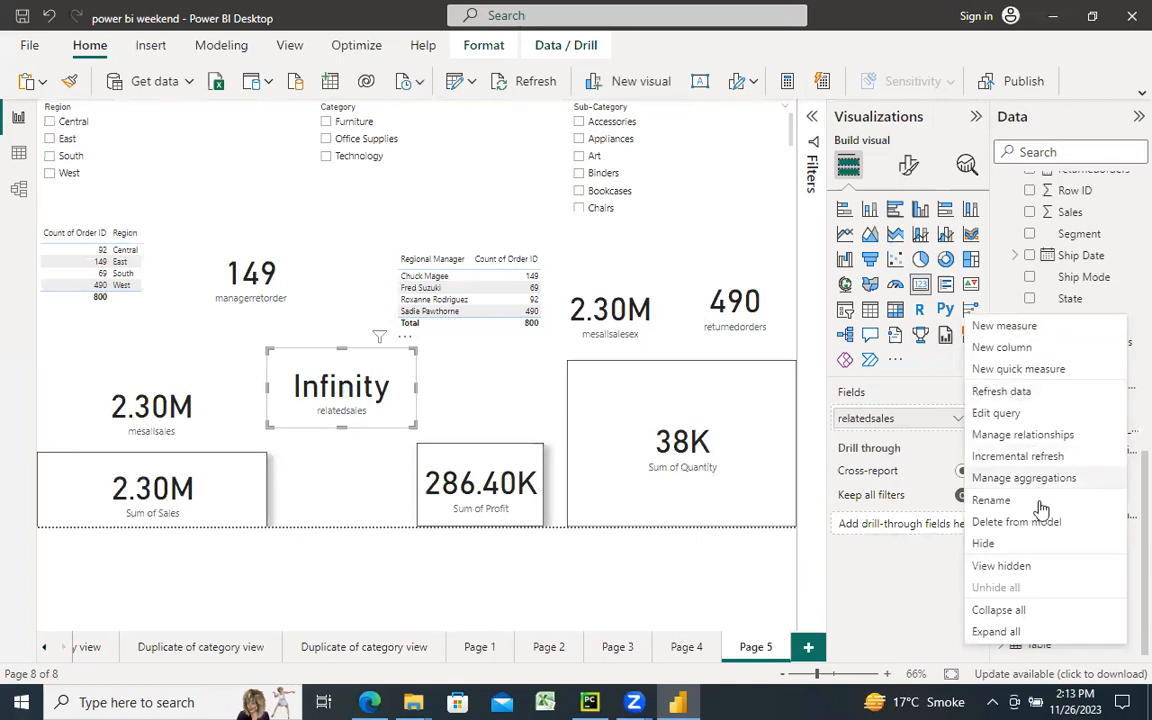
pyautogui.click(953, 664)
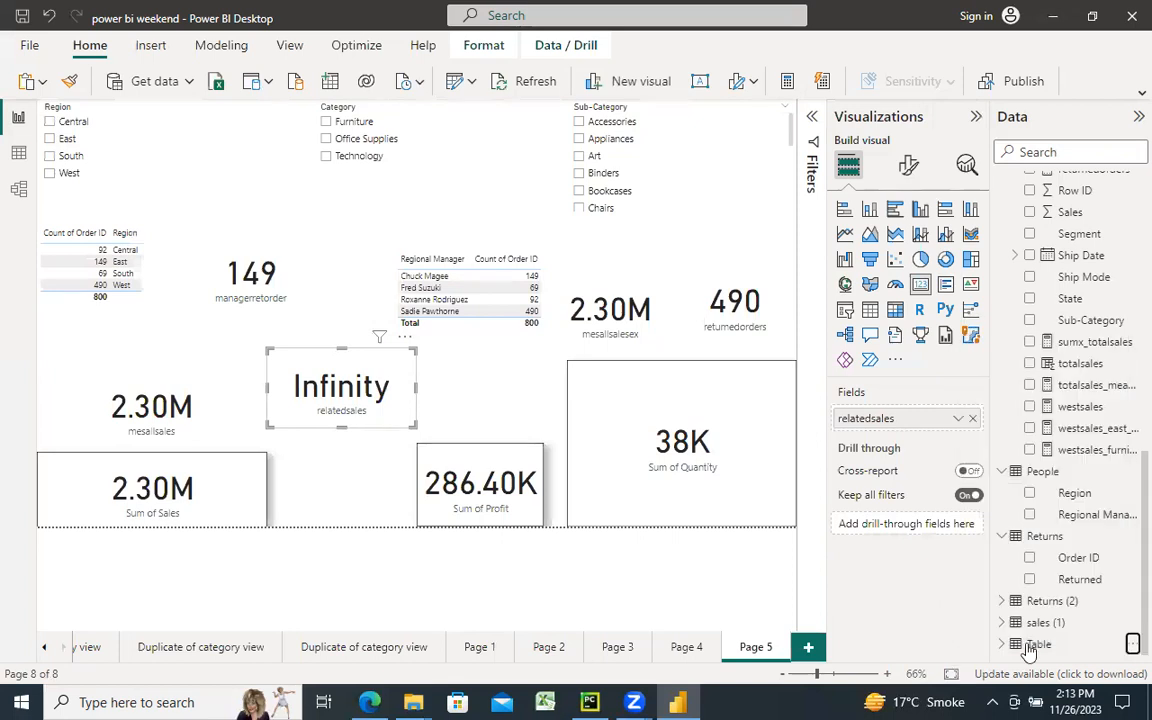
pyautogui.click(1013, 649)
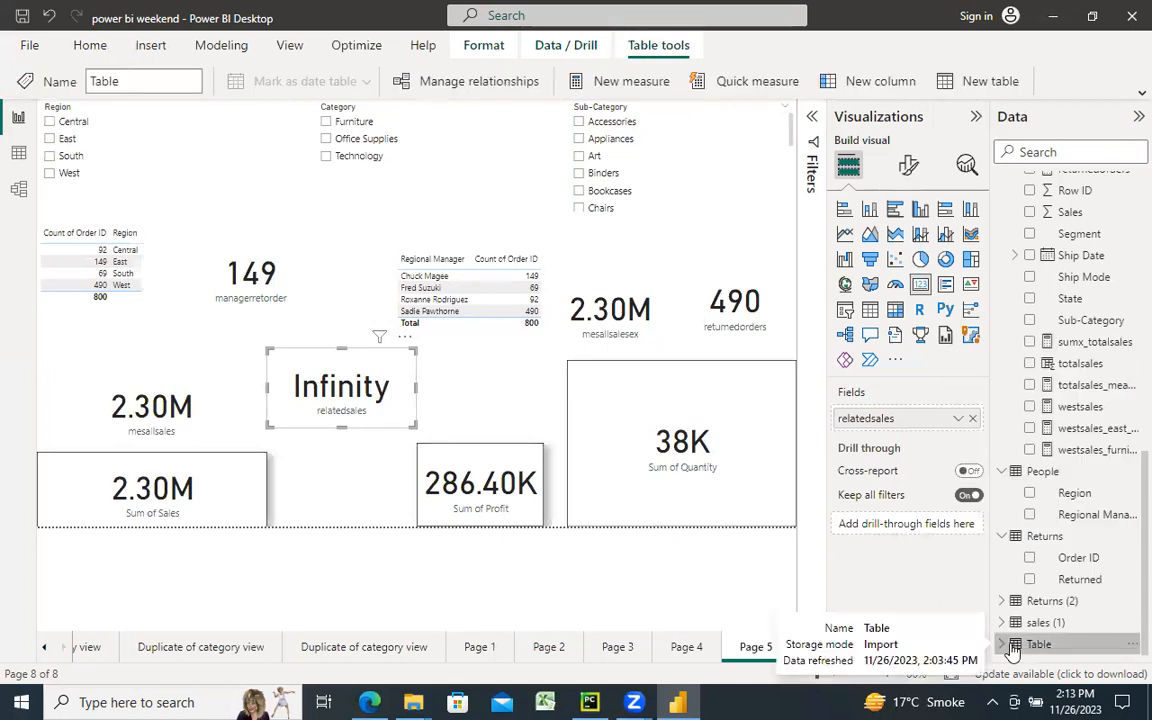
pyautogui.click(485, 47)
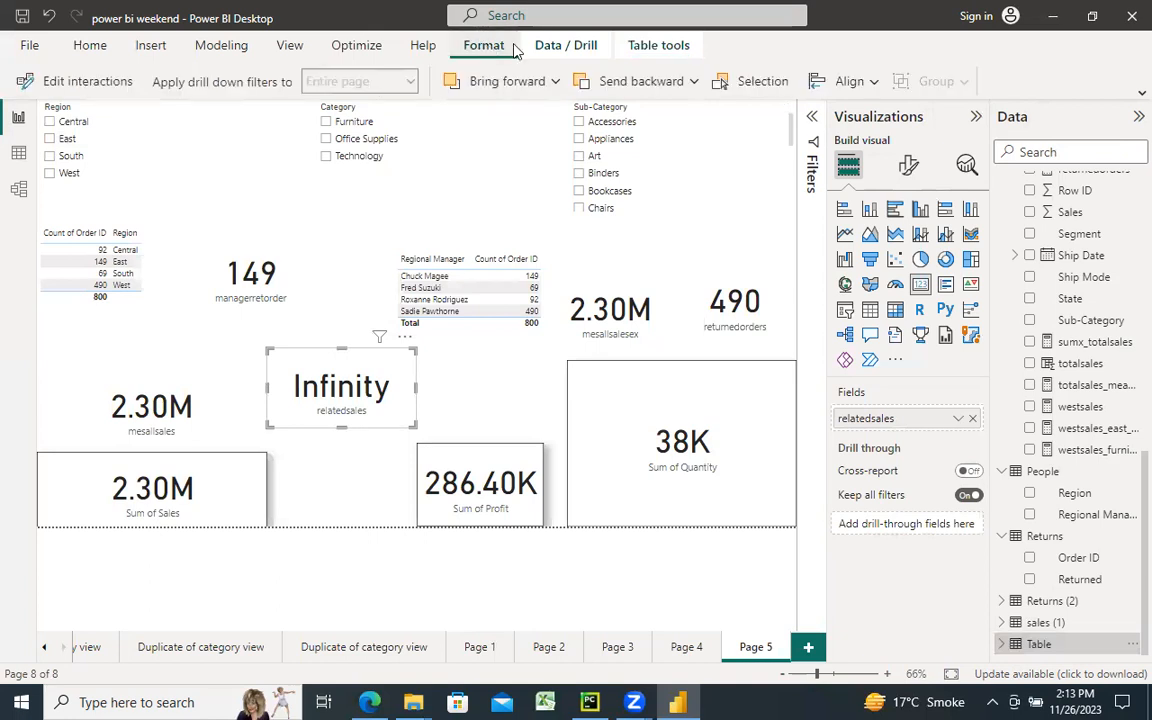
pyautogui.click(645, 50)
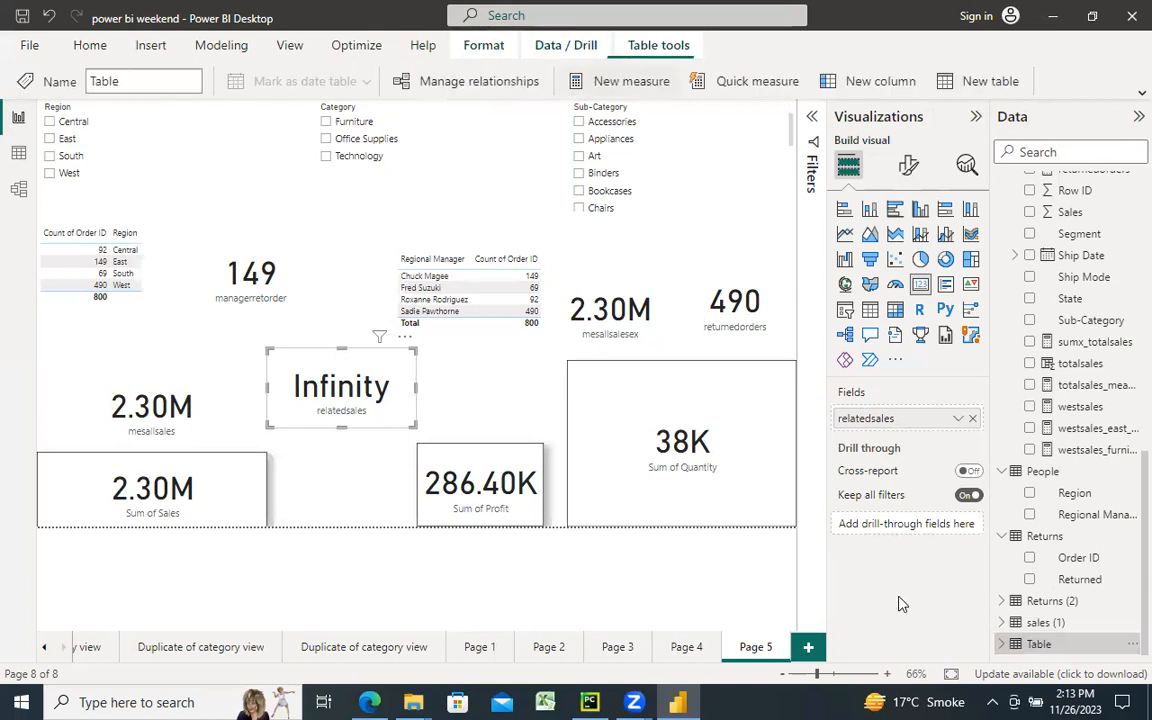
# Edit the source data of the table named Table to add a row Central with TikSize 23400, and apply the change to the report
pyautogui.rightClick(1022, 648)
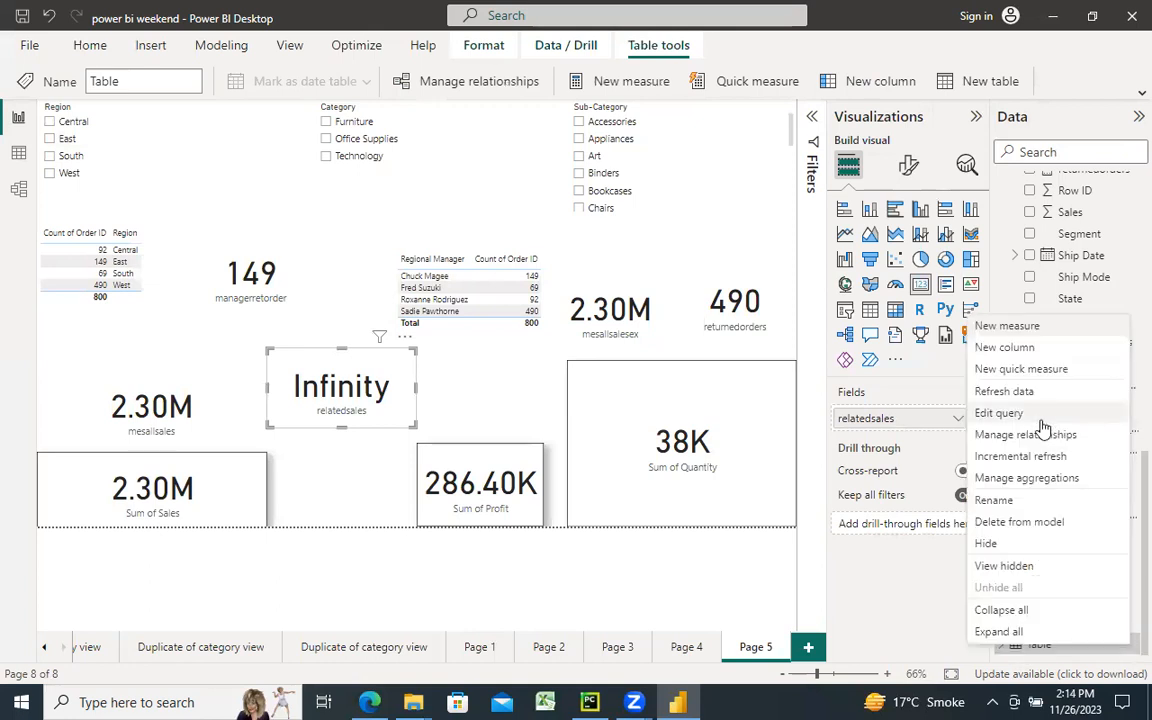
pyautogui.click(1044, 420)
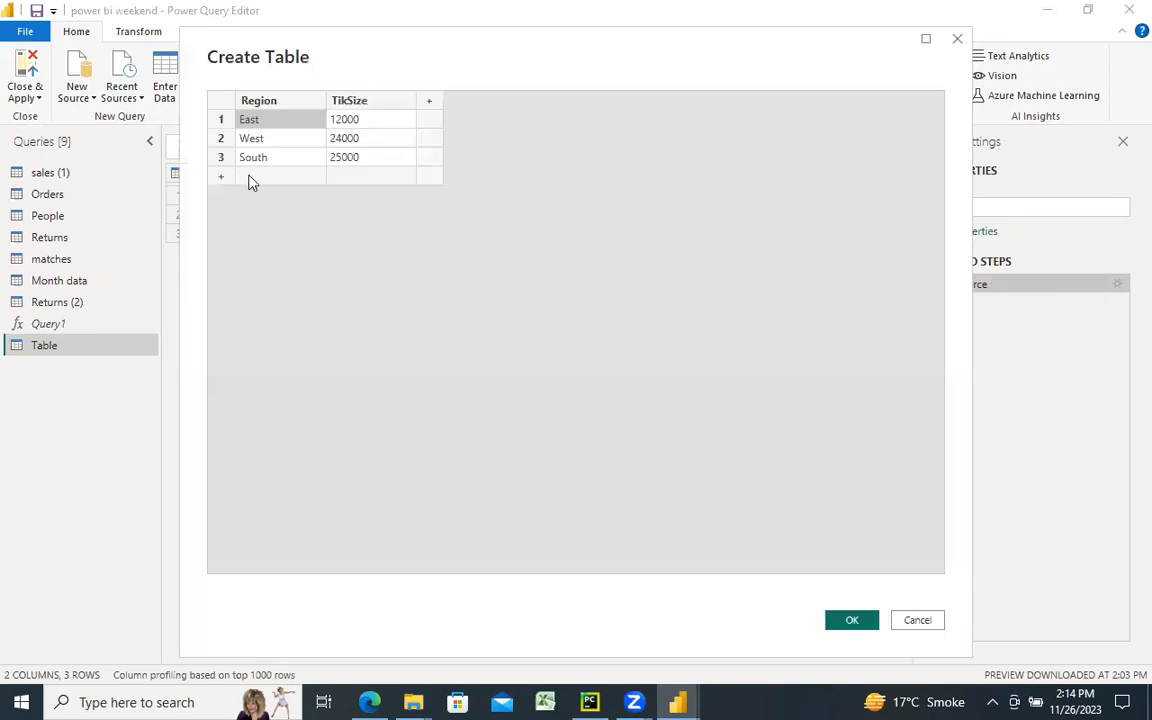
pyautogui.click(250, 178)
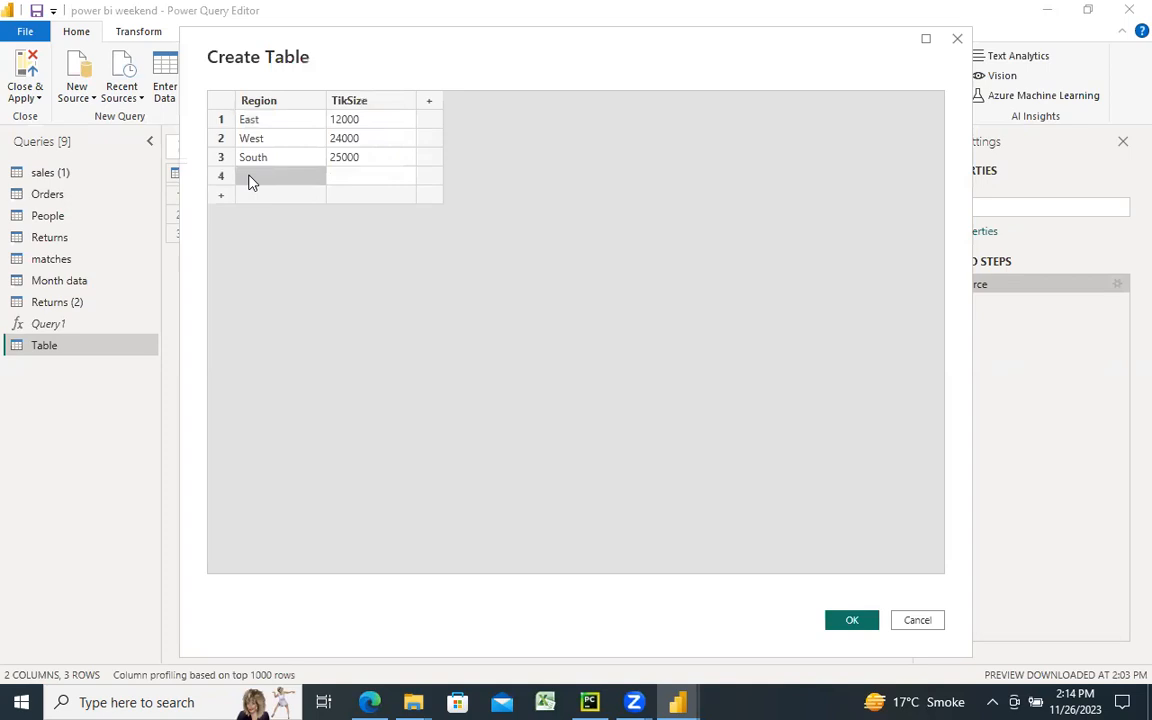
pyautogui.write('Central')
pyautogui.click(340, 184)
pyautogui.write('23400')
pyautogui.click(849, 622)
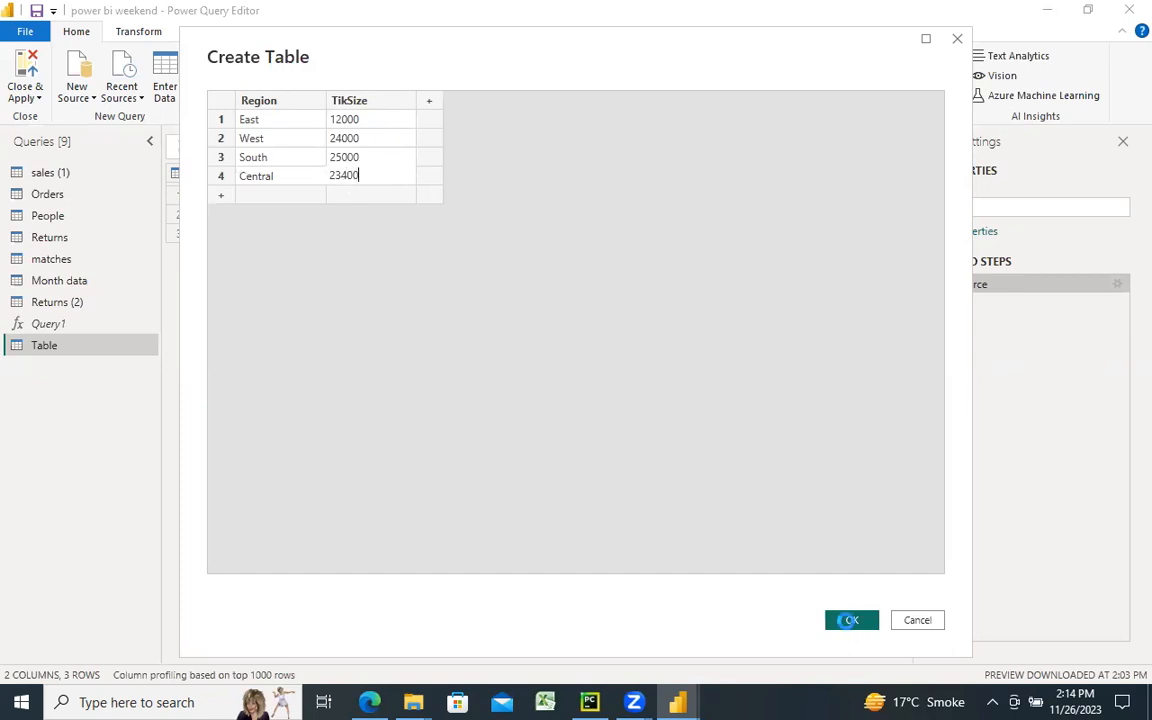
pyautogui.click(34, 99)
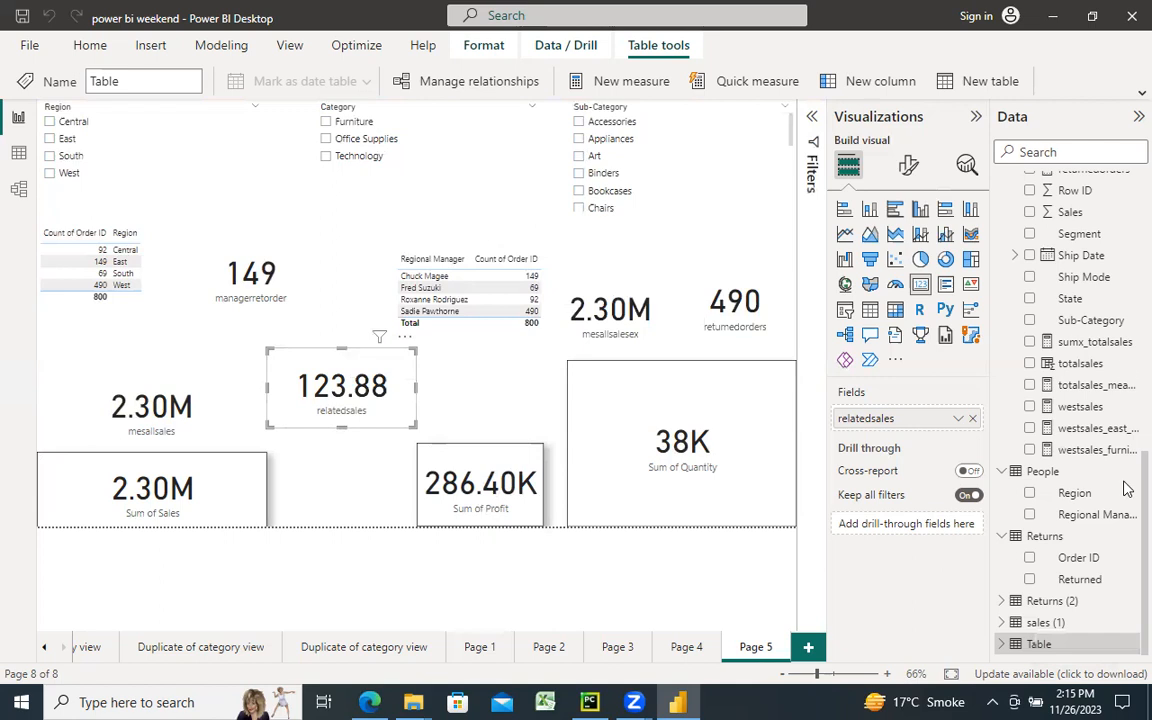
# Look through the Orders fields and select the relatedsales measure
pyautogui.scroll(10, 1127, 488)
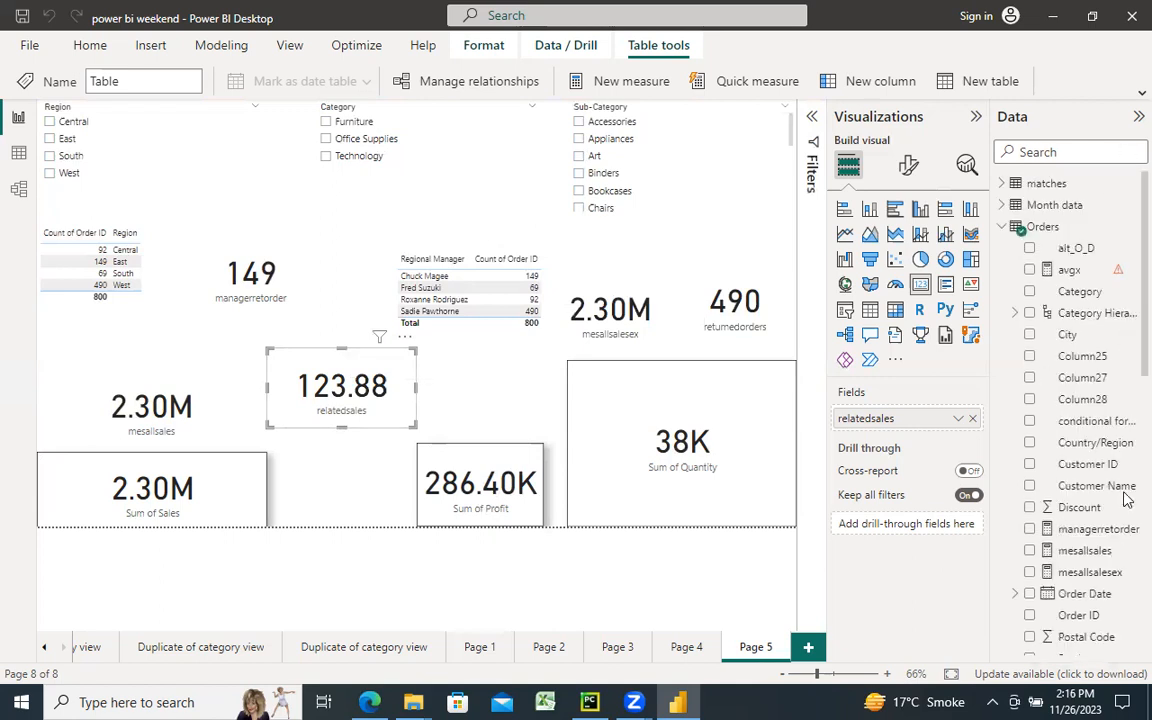
pyautogui.scroll(-10, 1127, 498)
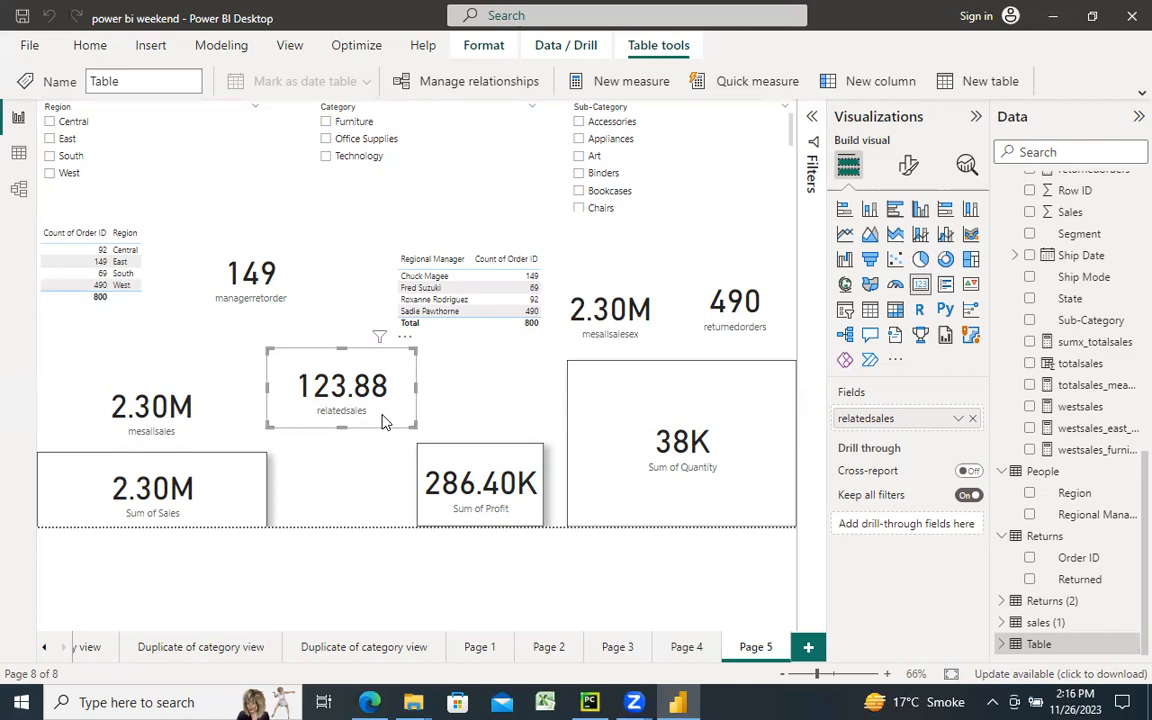
pyautogui.scroll(5, 1127, 522)
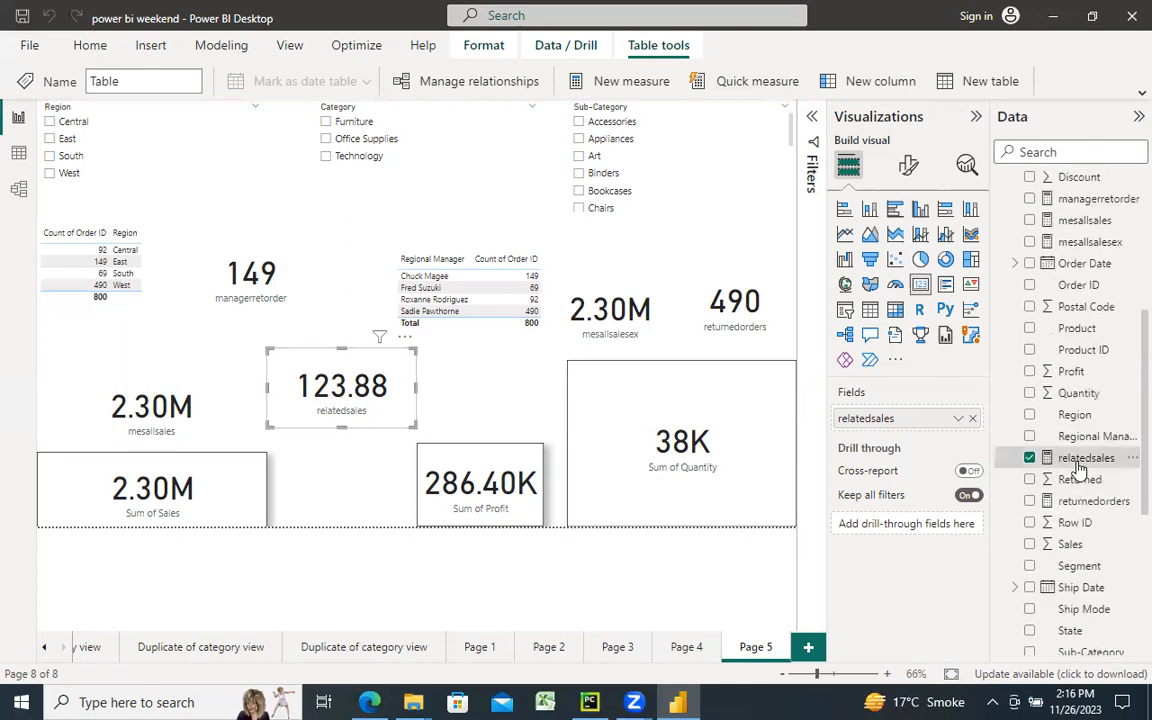
pyautogui.click(1084, 459)
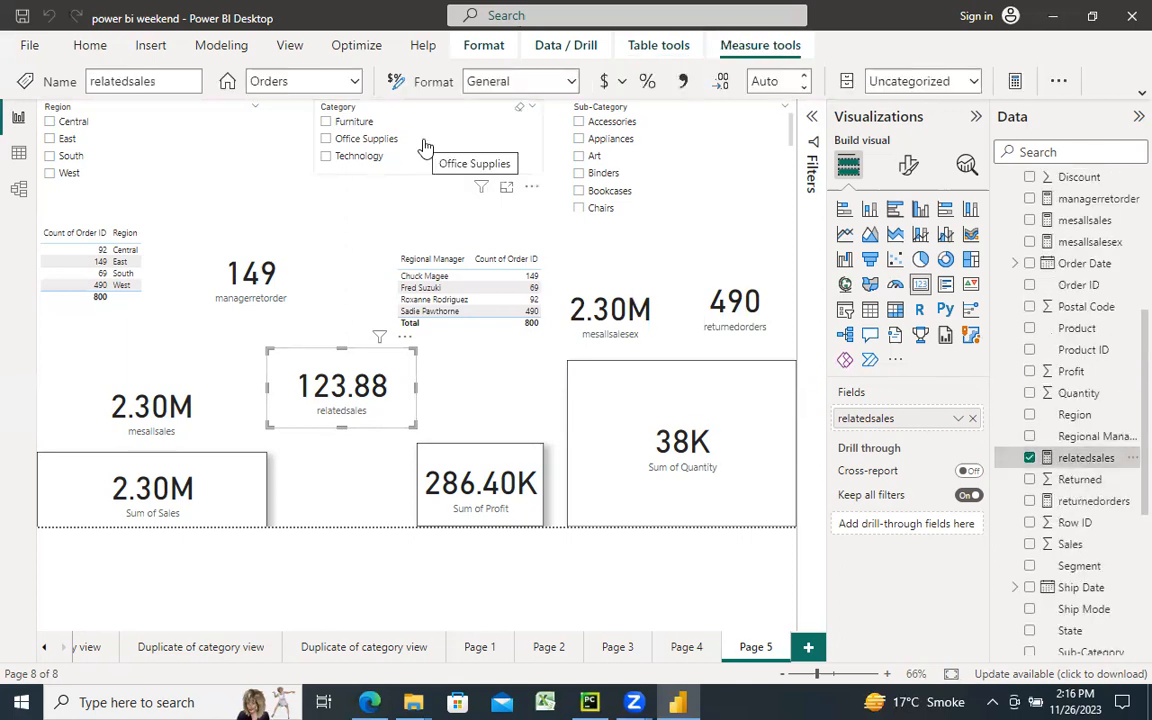